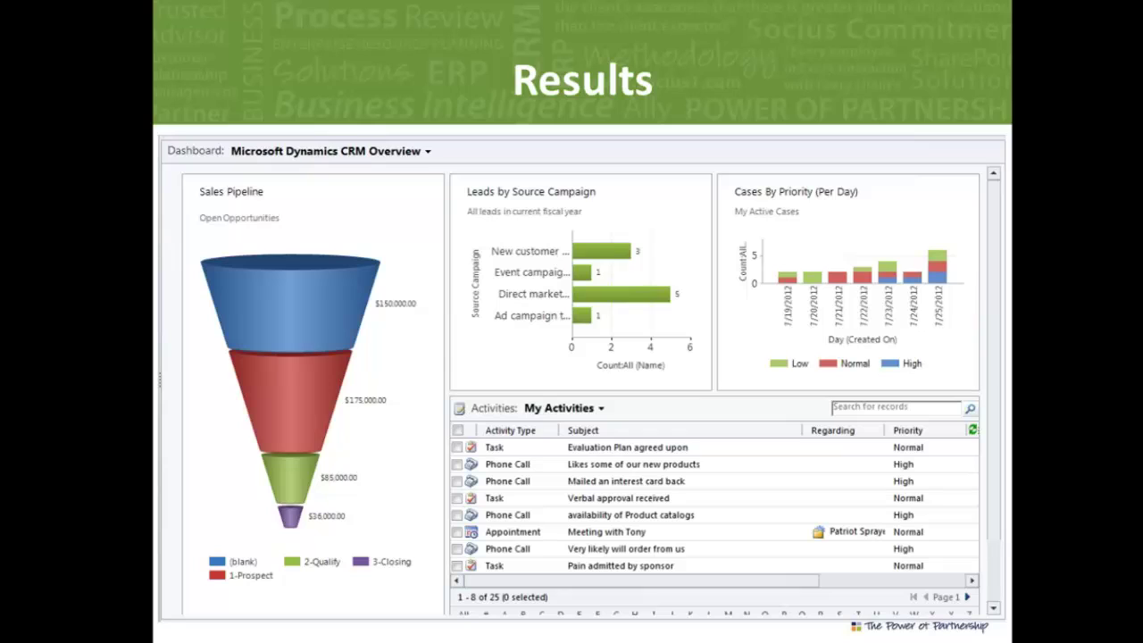
Switch from the presentation to the Microsoft Dynamics CRM browser window with the Marketing Dashboard.
key("alt+Tab")
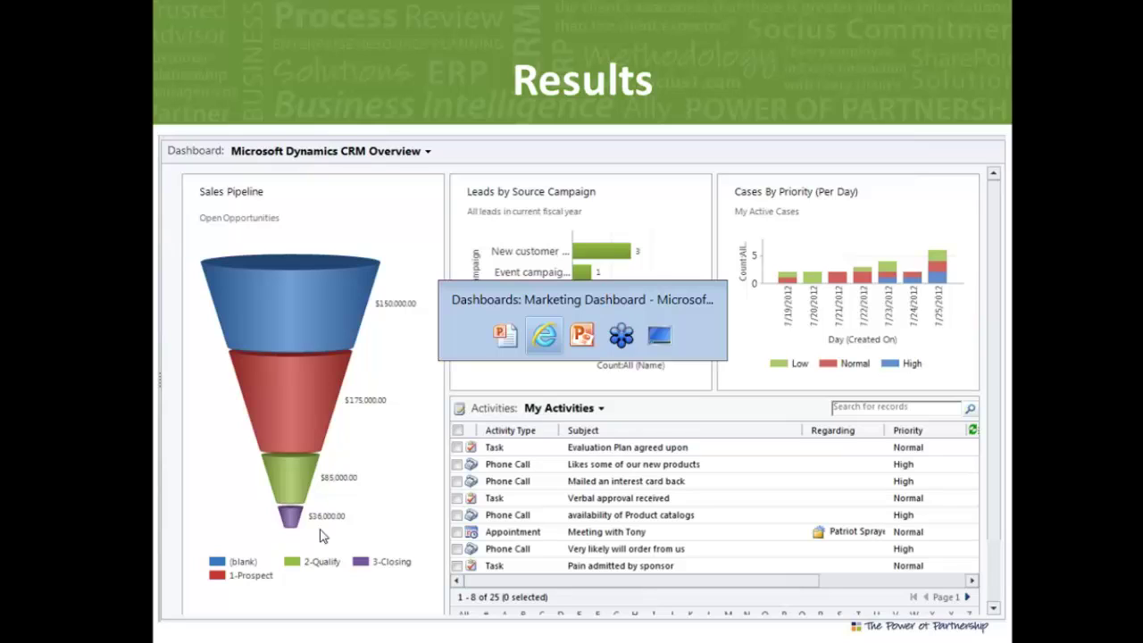
key("alt+Tab")
key("alt+Tab")
key("alt+Tab")
key("alt+Tab")
key("alt+Tab")
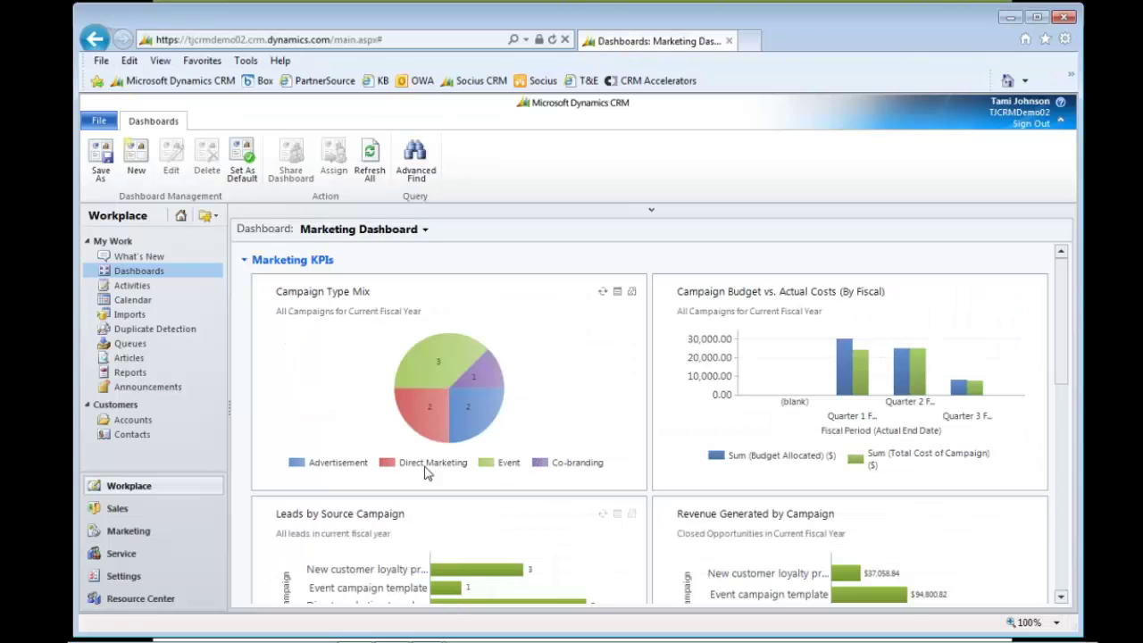
mouse_move(425, 467)
Look at the Marketing area and its Campaigns entry, and return to the Workplace dashboards.
left_click(127, 531)
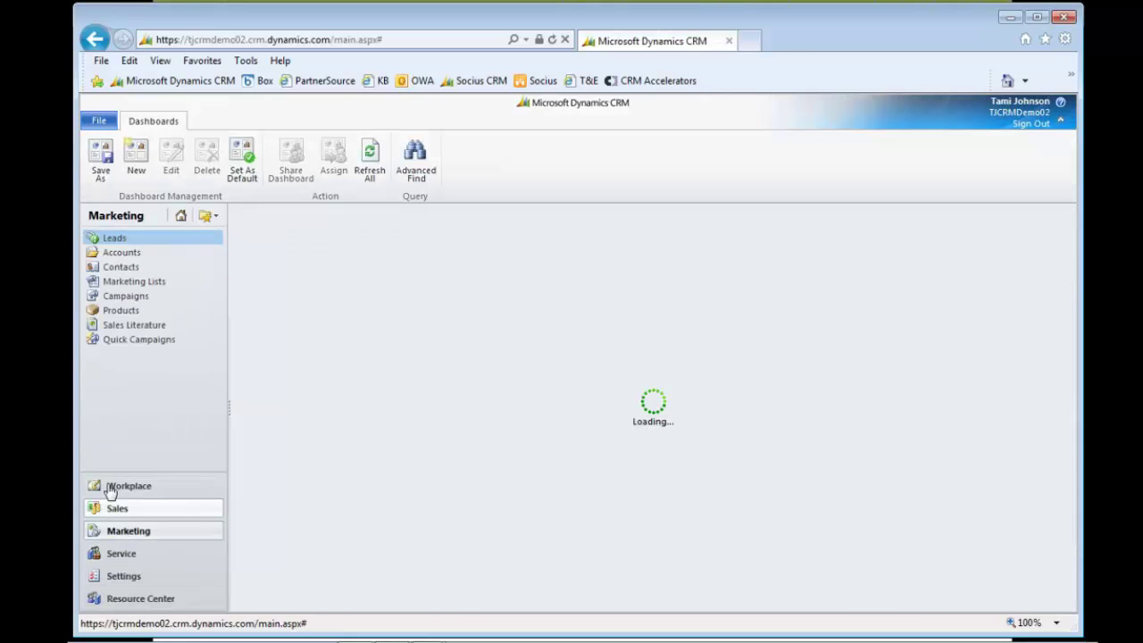
left_click(111, 300)
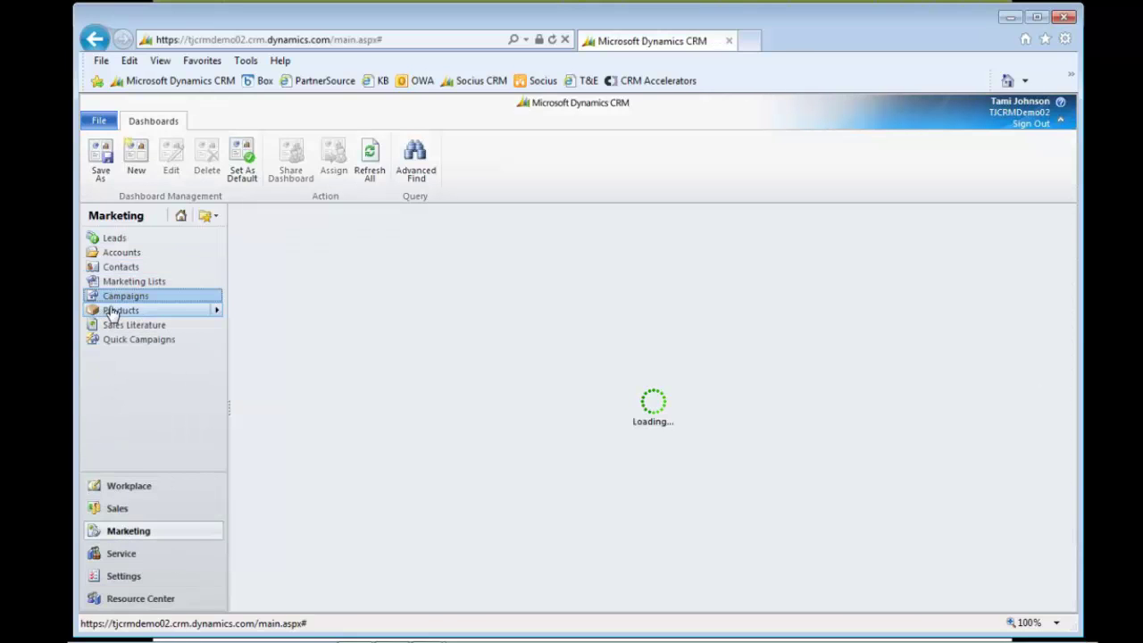
left_click(119, 491)
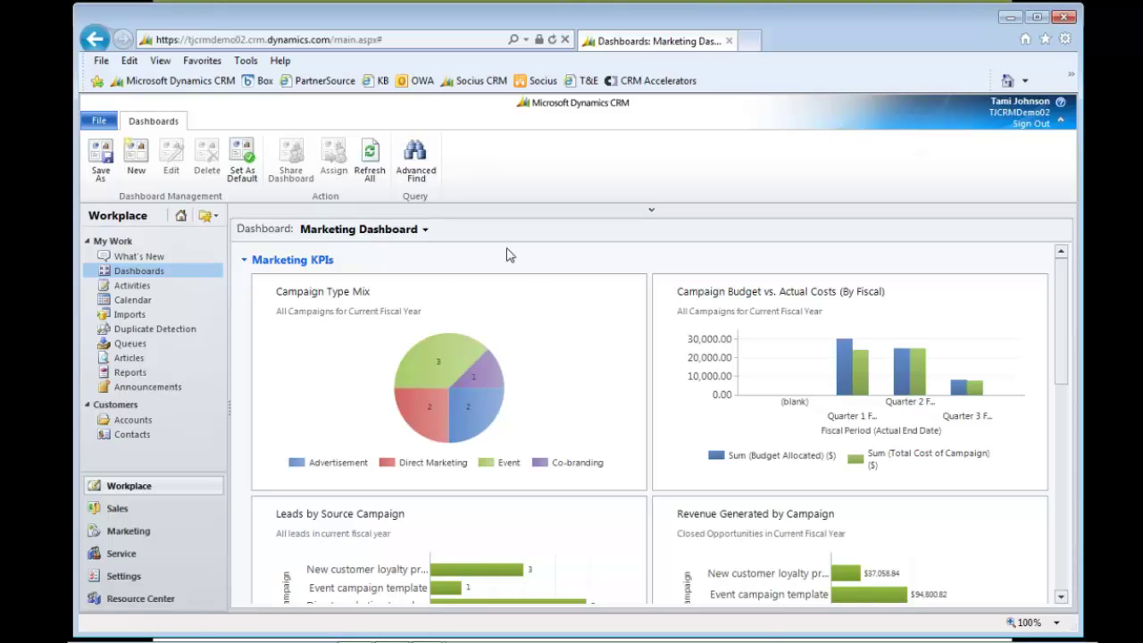
Collapse the ribbon and examine the Marketing Dashboard's KPI charts, activities and campaigns from start to end.
left_click(1061, 119)
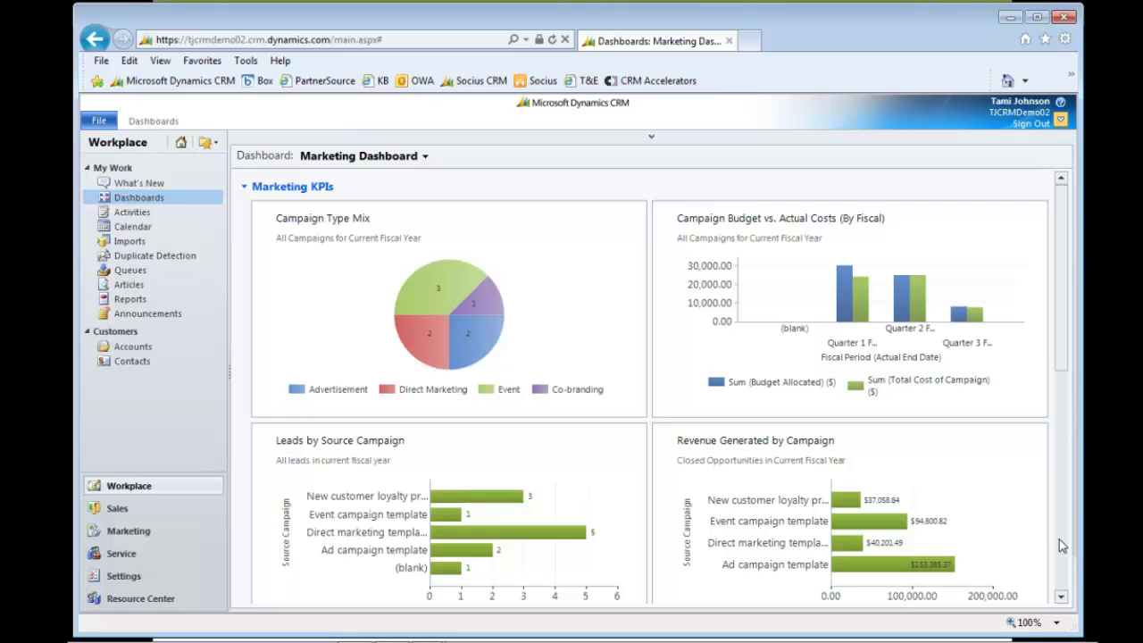
scroll(1053, 545, "down", 3)
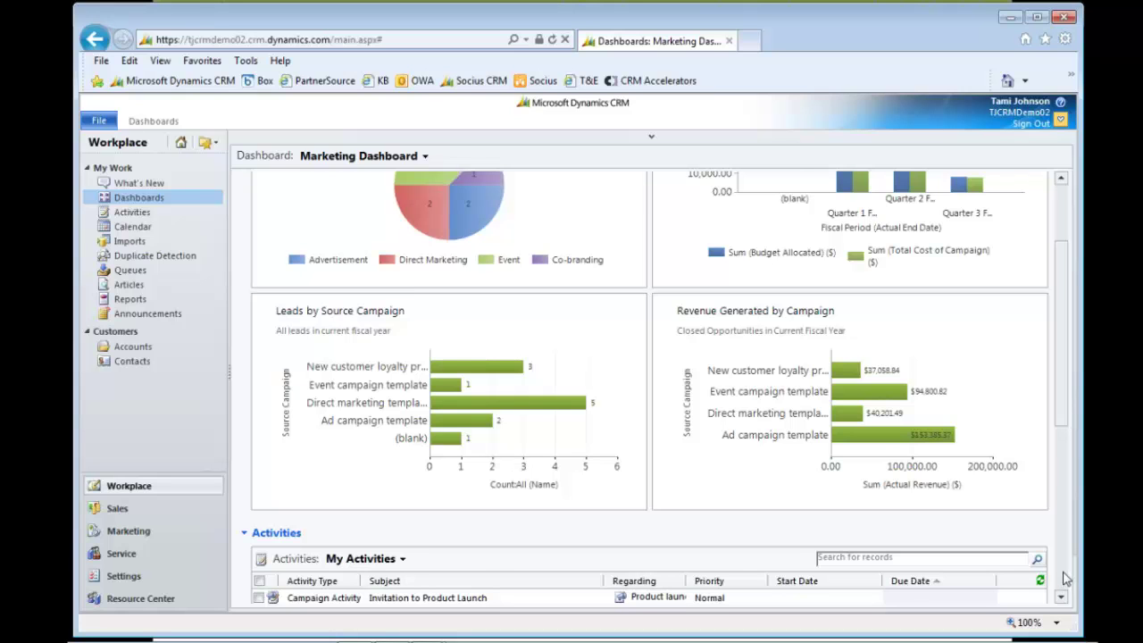
scroll(1066, 579, "down", 5)
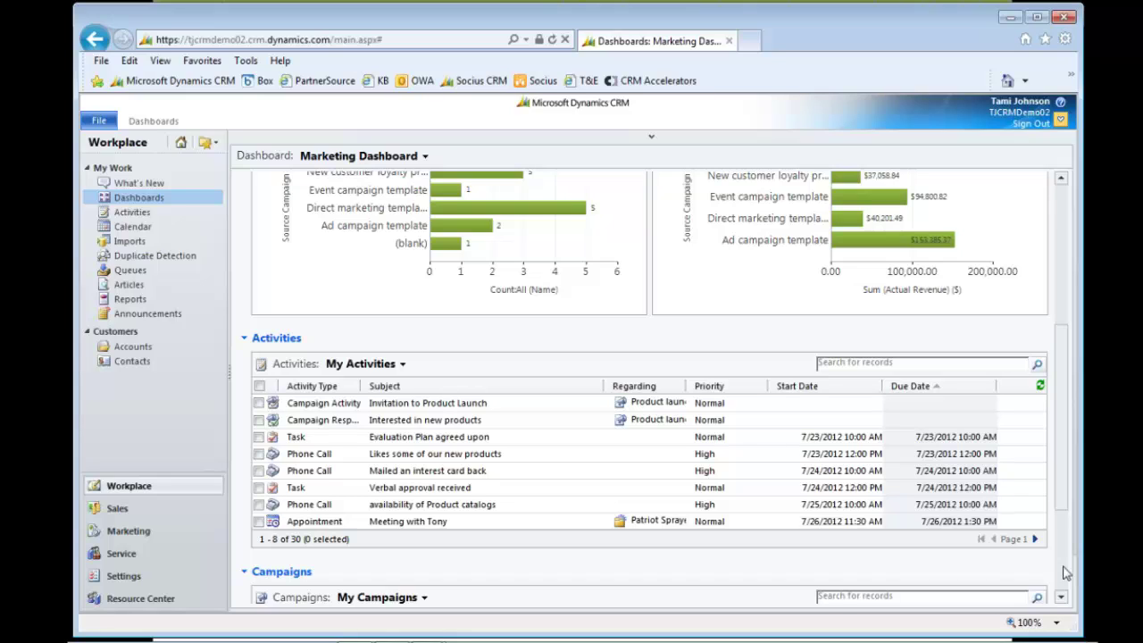
scroll(1065, 573, "down", 2)
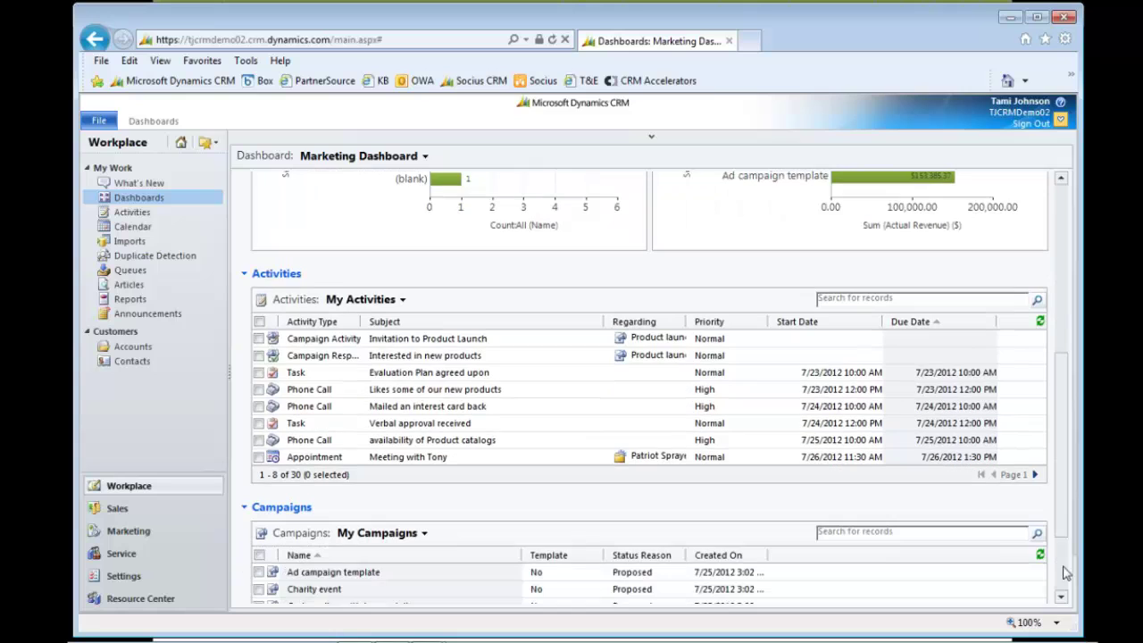
scroll(1065, 572, "down", 1)
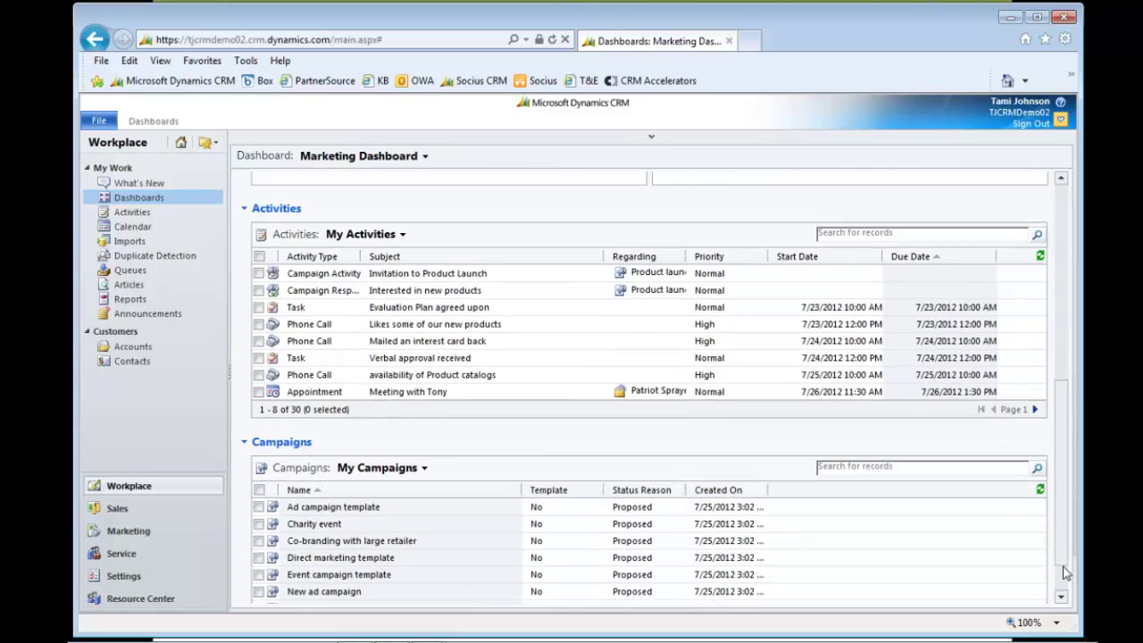
scroll(1065, 572, "down", 1)
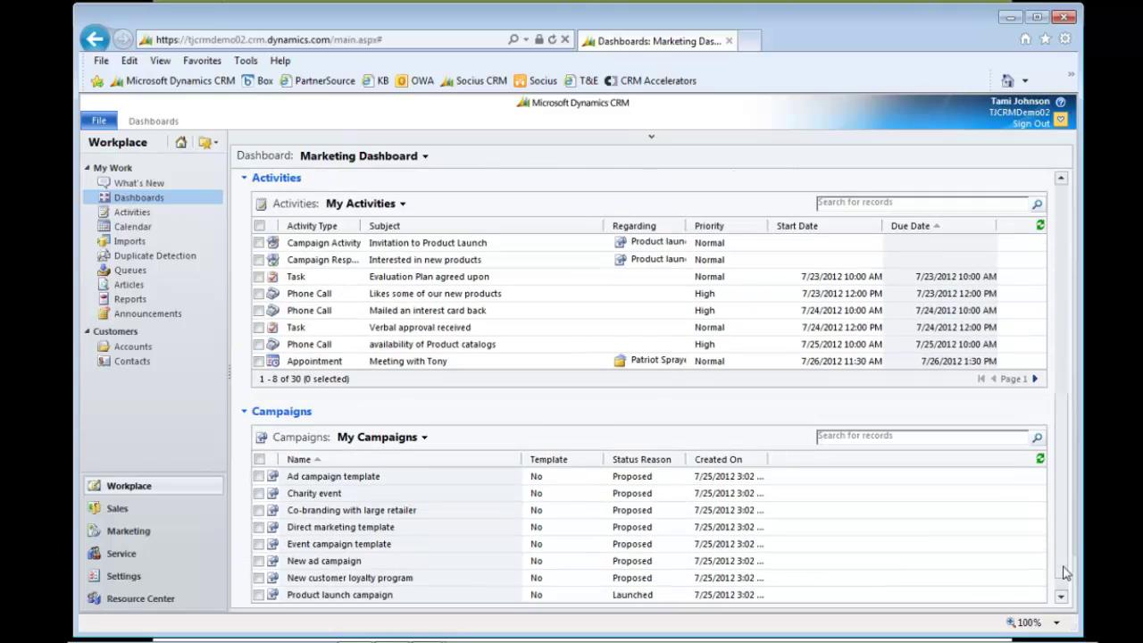
scroll(1066, 572, "up", 4)
scroll(1065, 572, "up", 8)
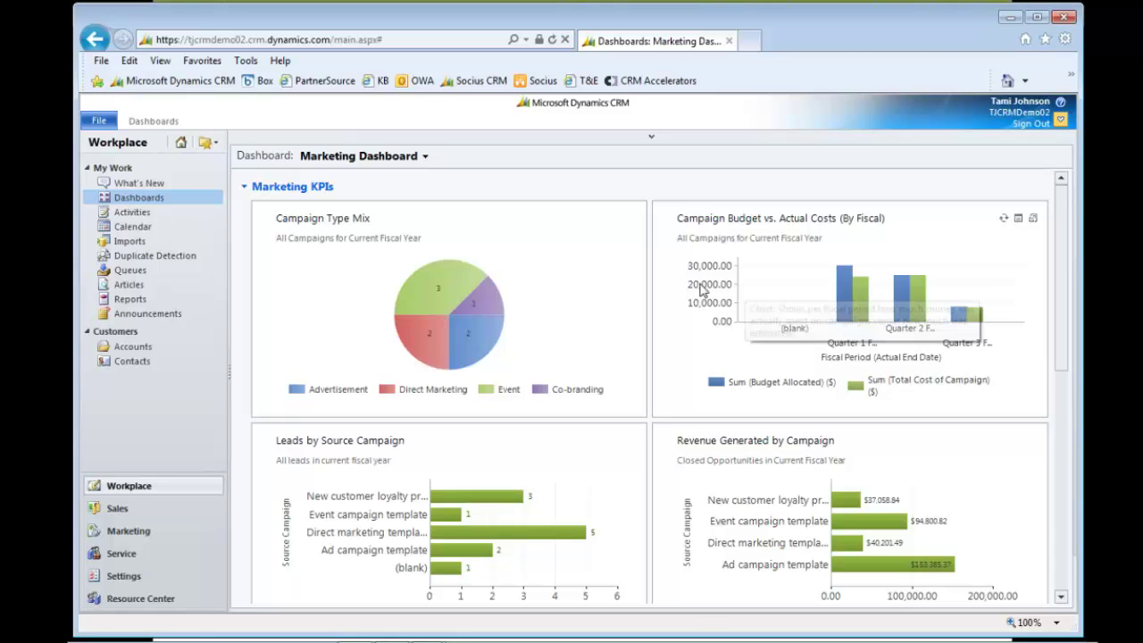
Drill down into the Direct Marketing slice of Campaign Type Mix by Campaign as a column chart, and restore the original chart.
left_click(421, 347)
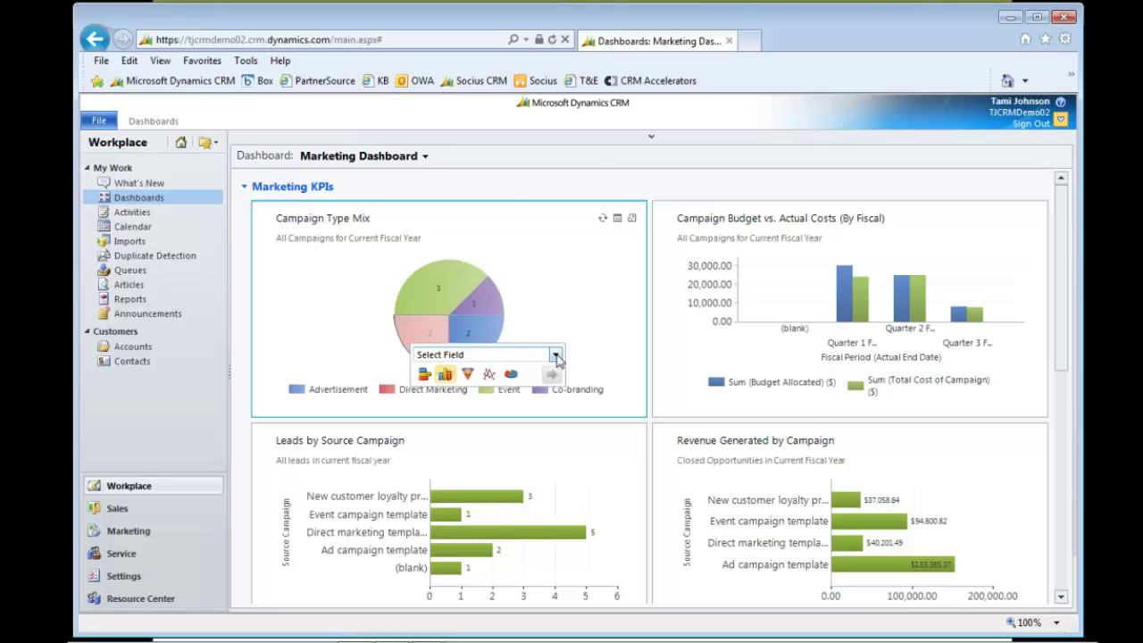
left_click(555, 356)
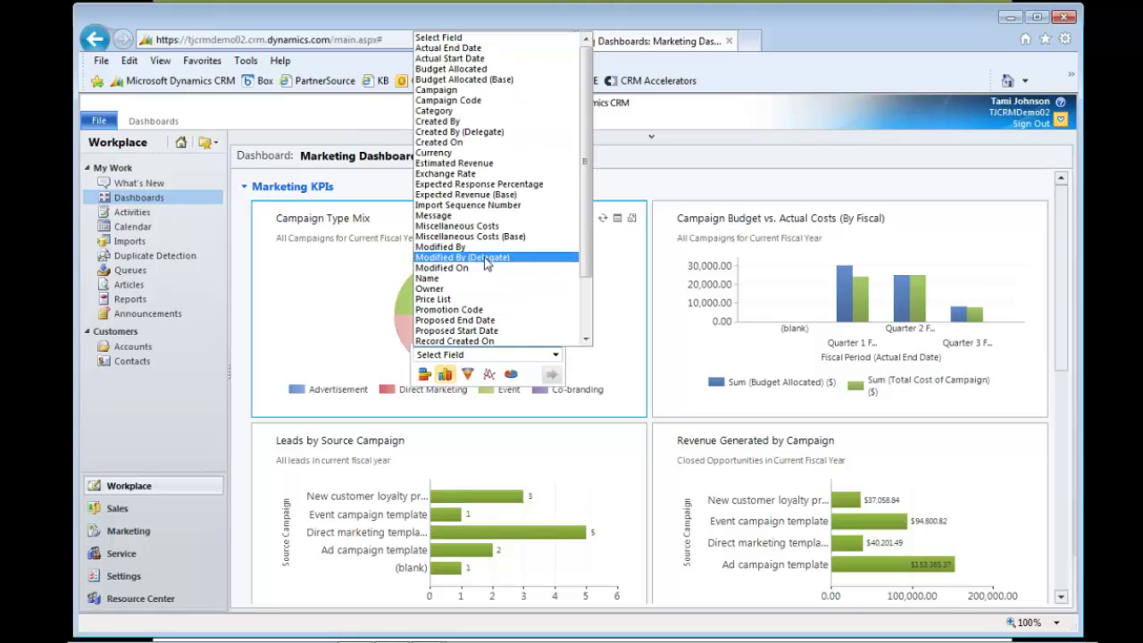
left_click(464, 90)
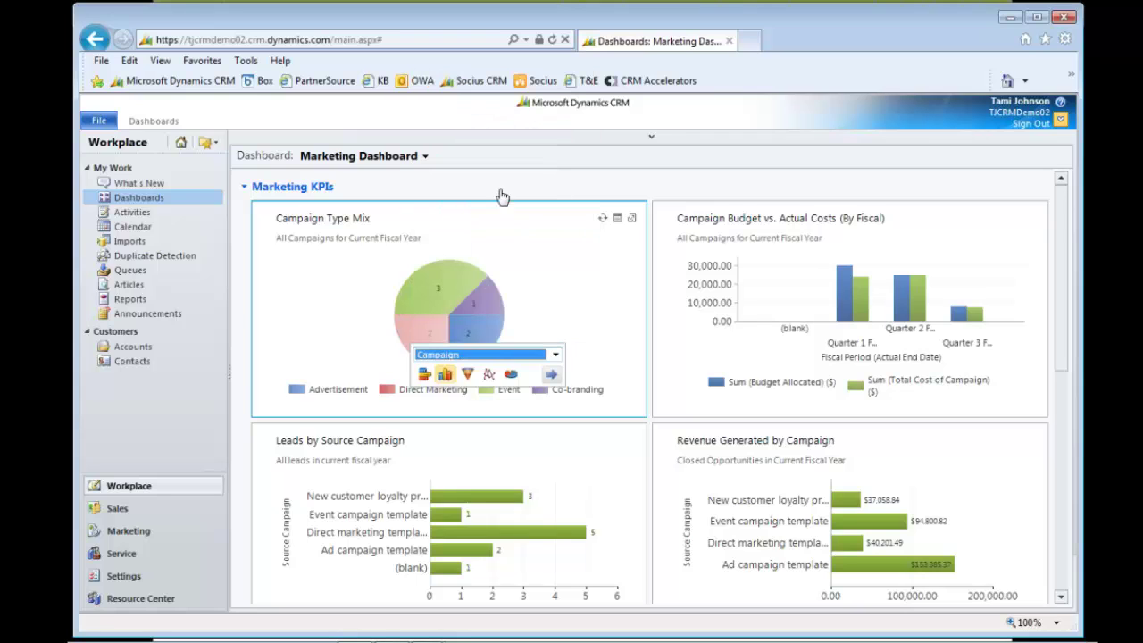
left_click(551, 374)
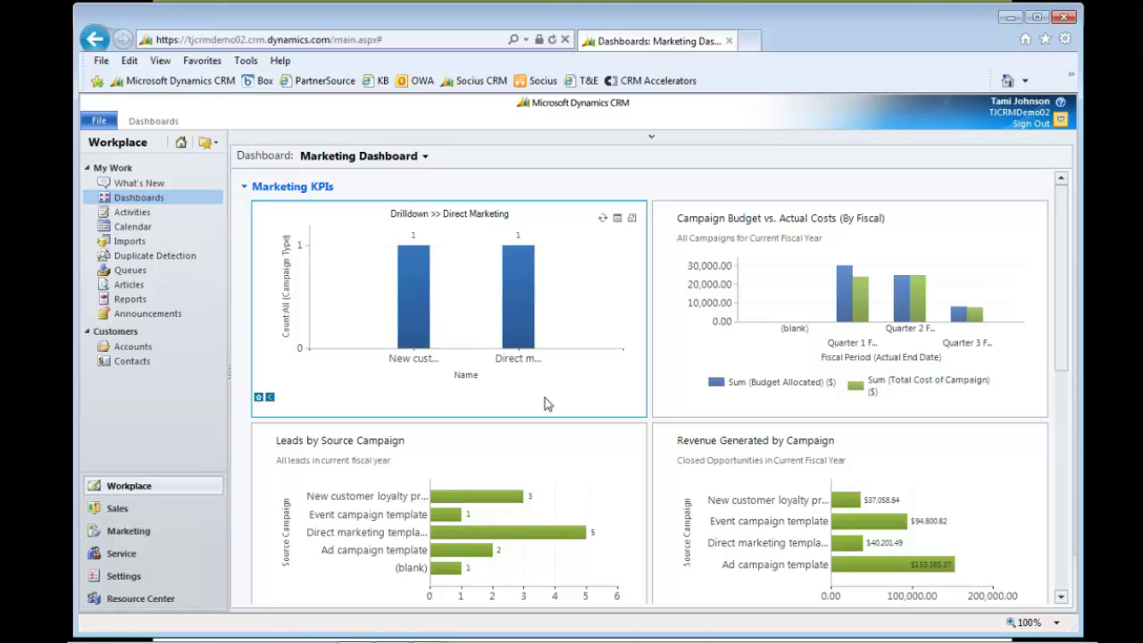
mouse_move(416, 306)
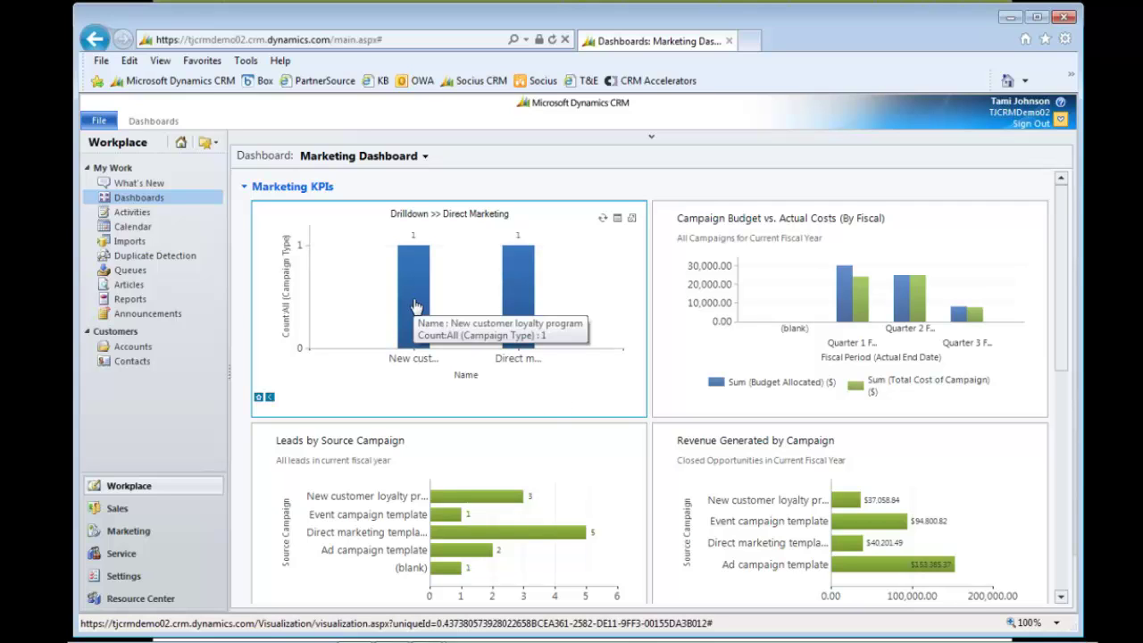
mouse_move(519, 294)
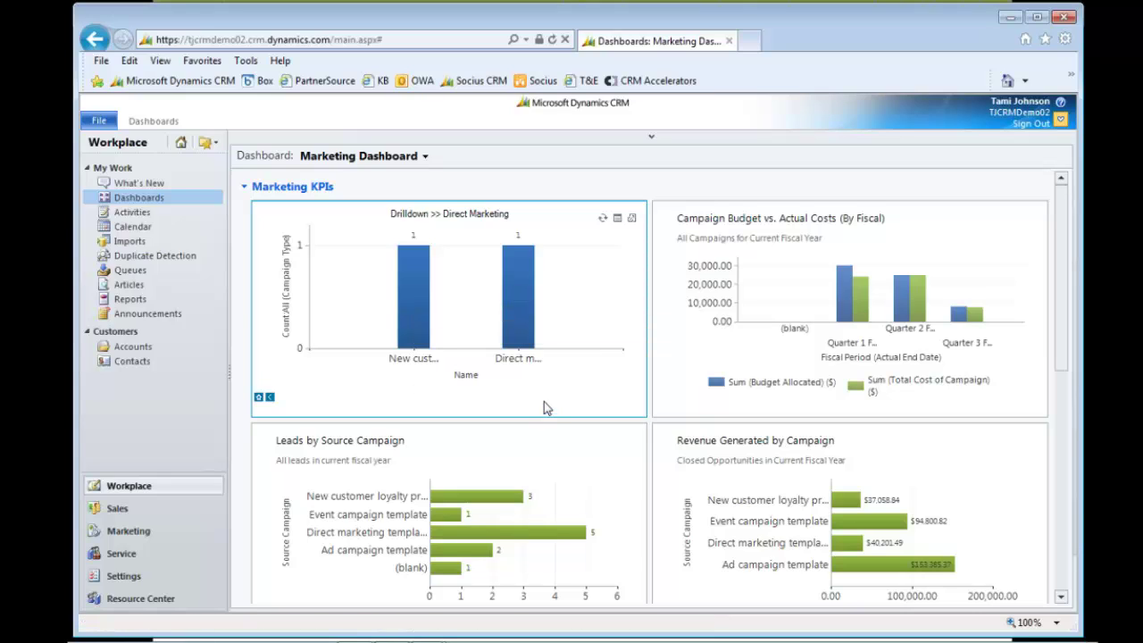
left_click(258, 397)
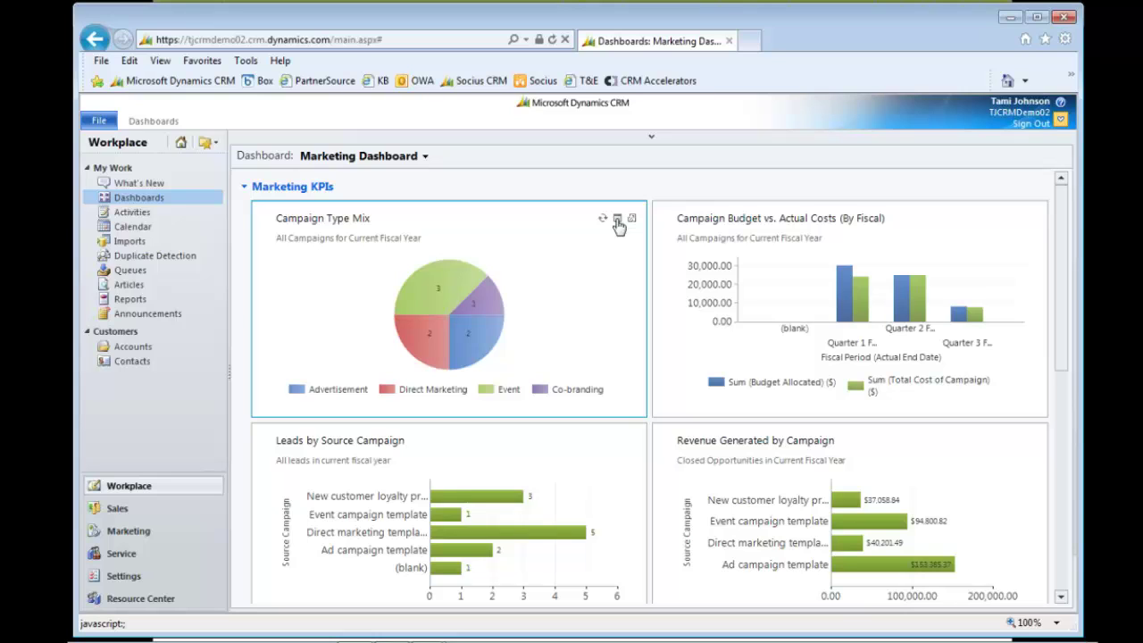
Open the campaign records behind the Campaign Type Mix chart and filter them by Direct Marketing, Advertisement and finally Event.
left_click(617, 220)
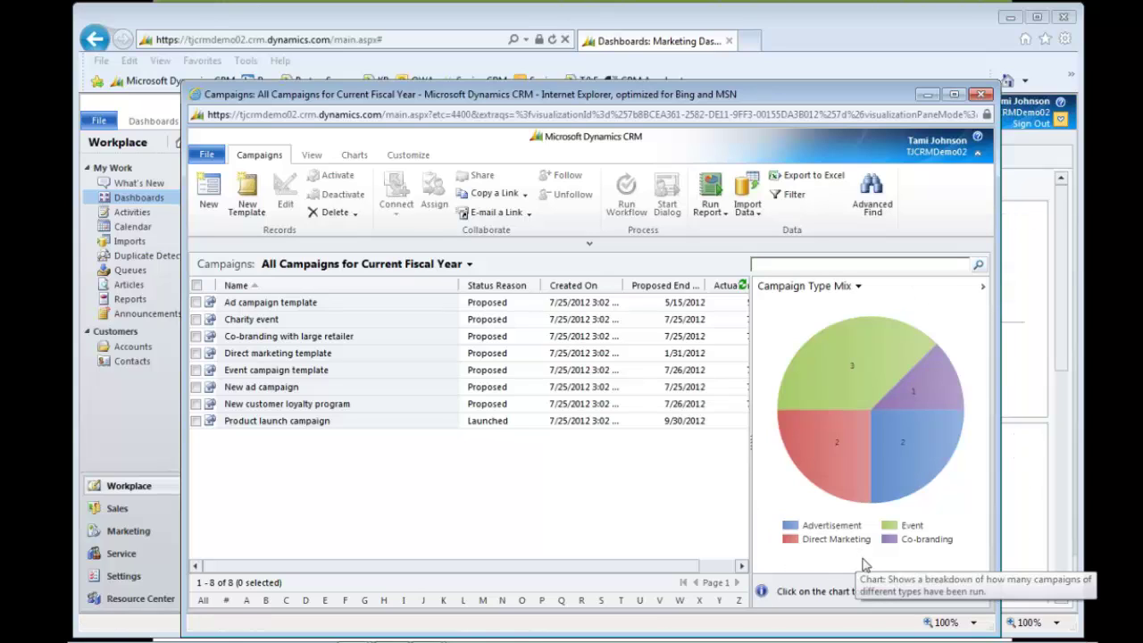
mouse_move(832, 446)
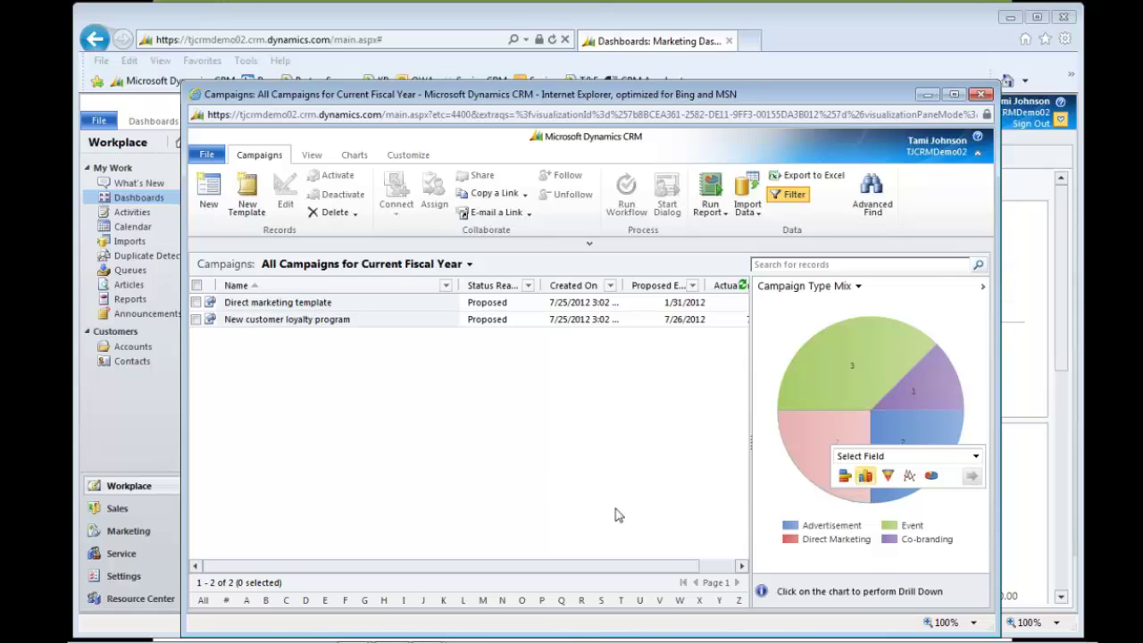
left_click(909, 434)
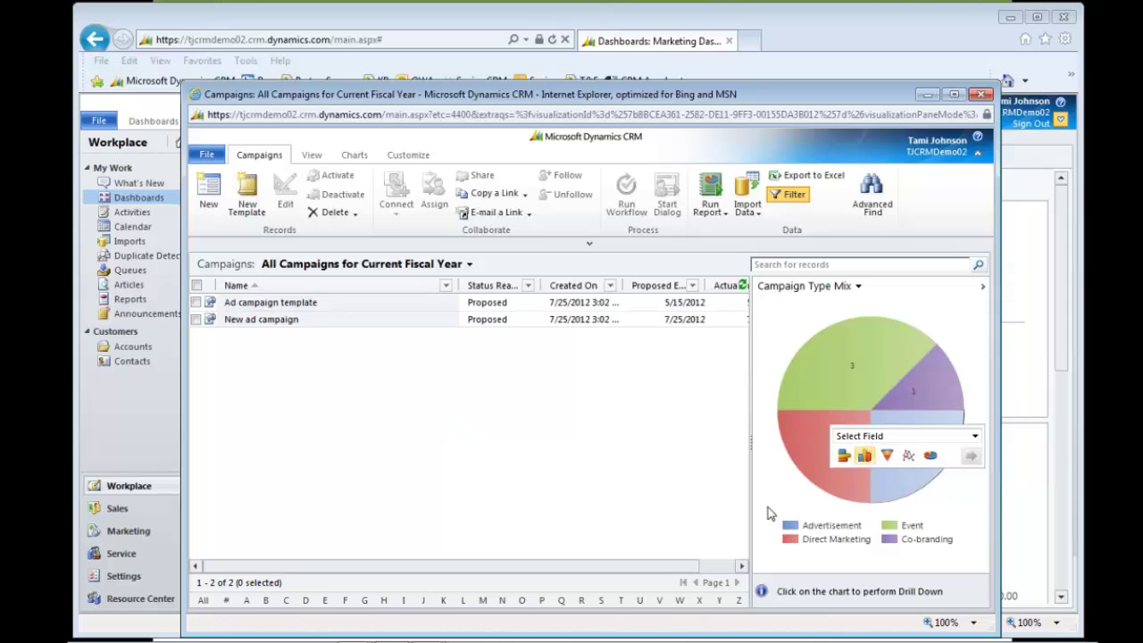
left_click(841, 393)
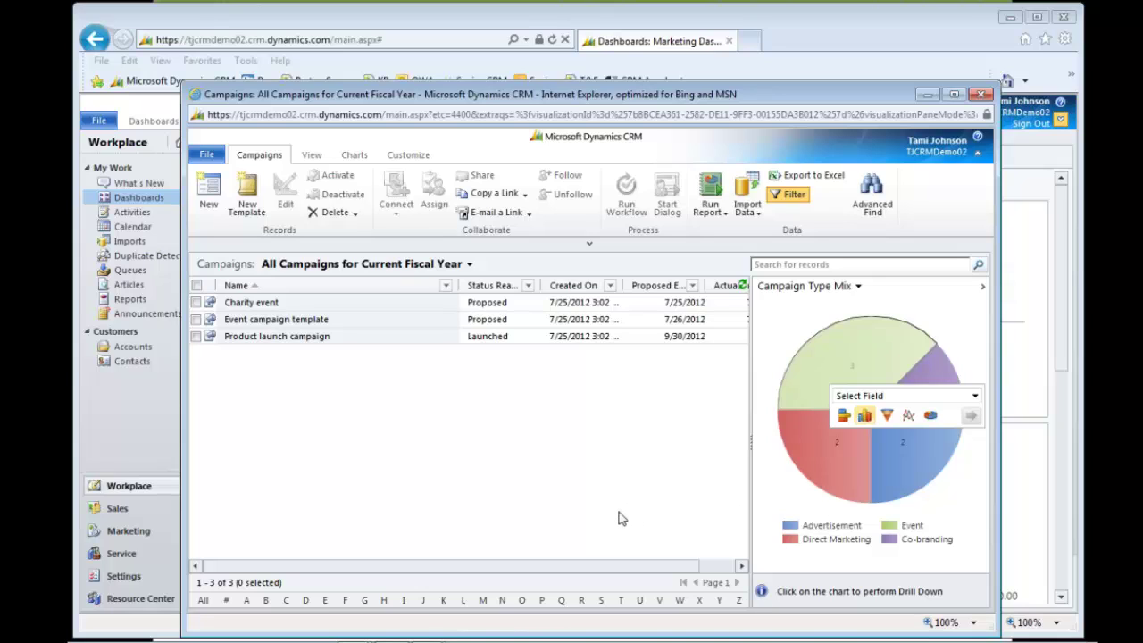
Open the Product launch campaign record from the filtered list and view its Financials section.
left_click(259, 339)
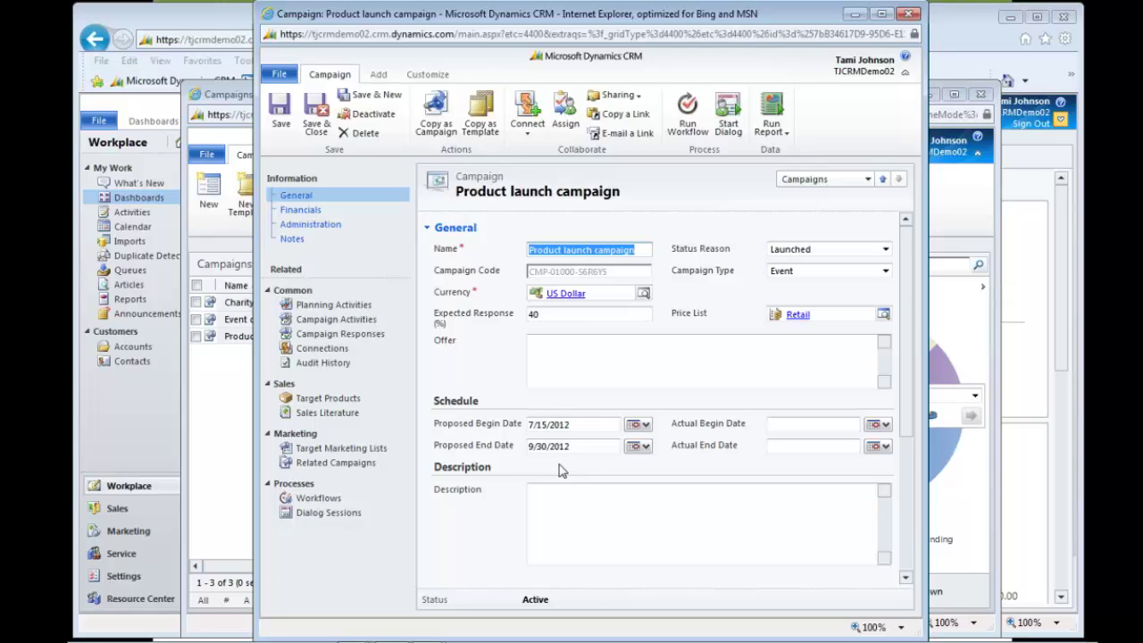
left_click(293, 215)
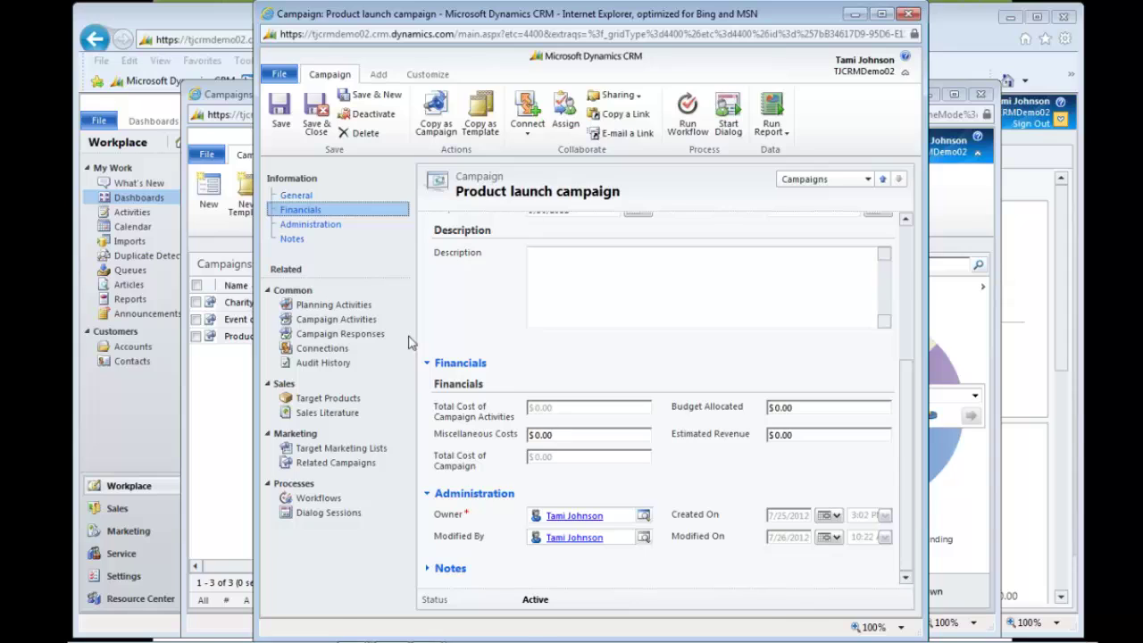
Open the campaign's Invitation to Product Launch activity and preview its e-mail distribution form, cancelling without distributing.
left_click(319, 323)
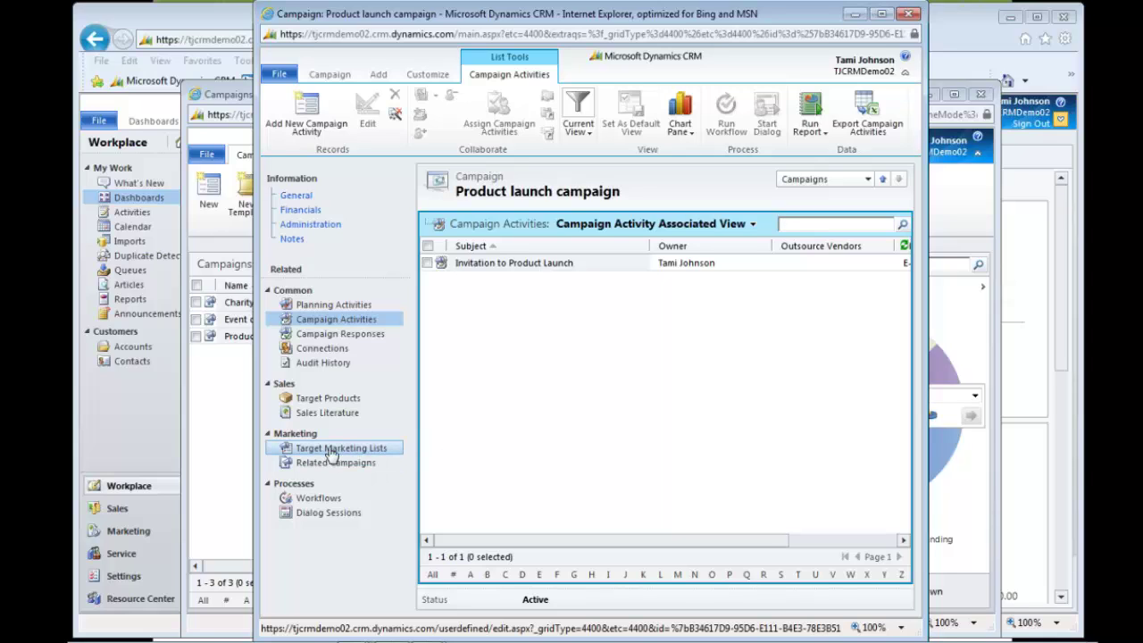
left_click(515, 265)
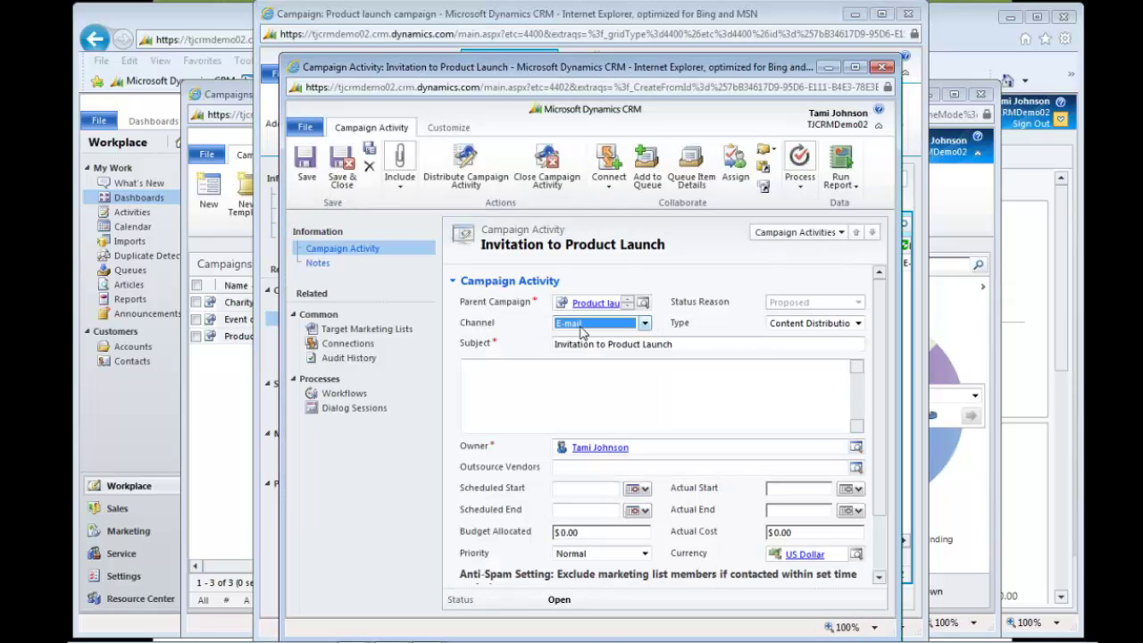
left_click(455, 185)
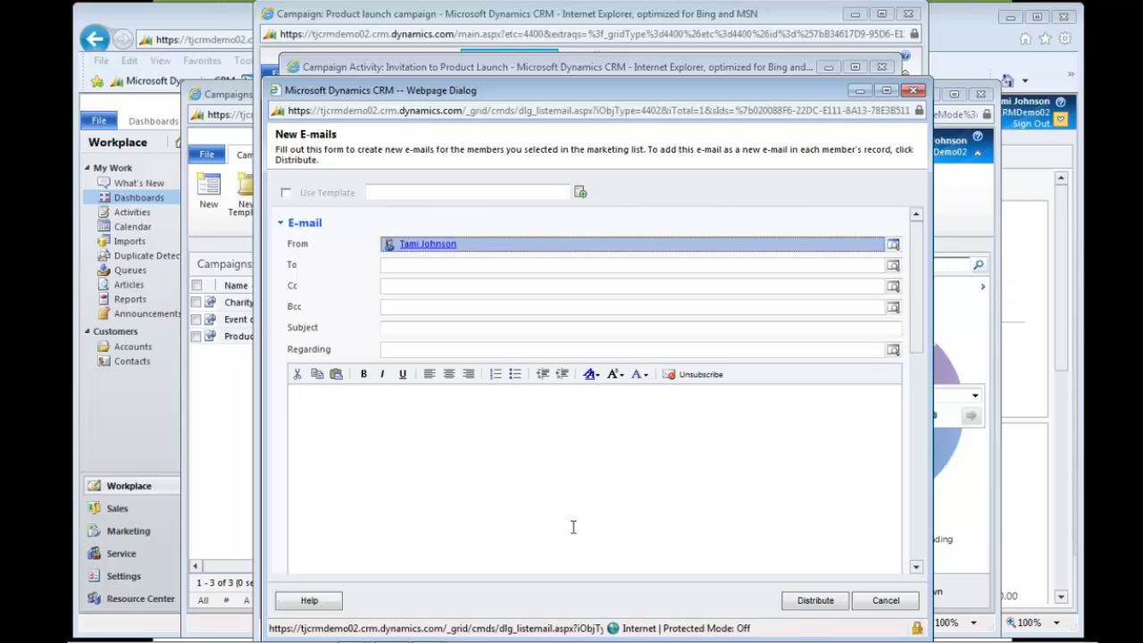
left_click(884, 602)
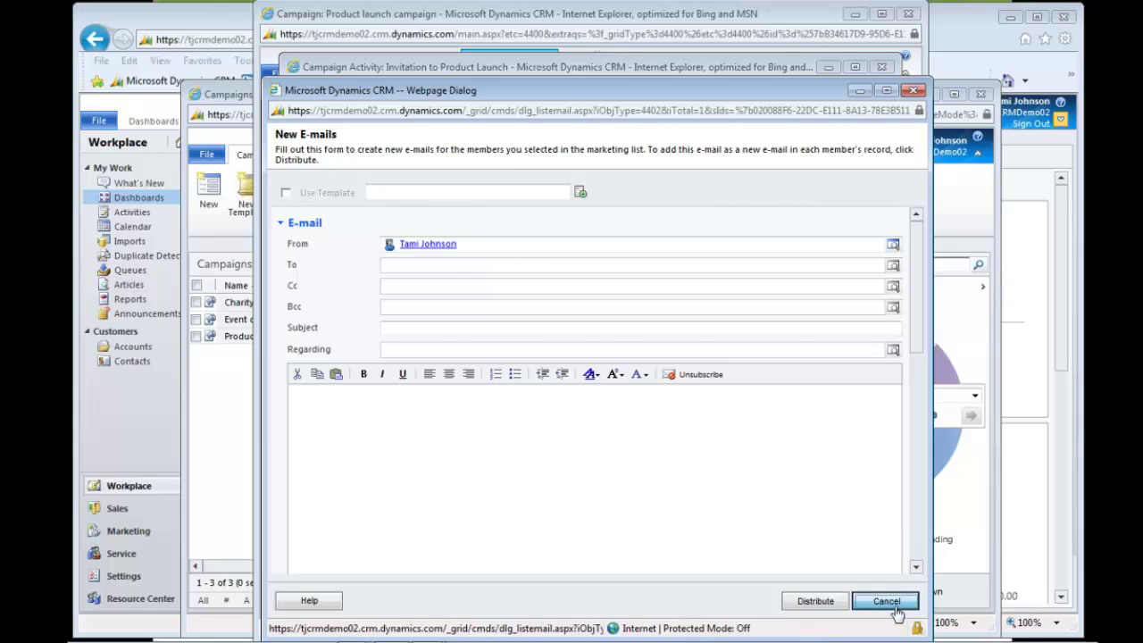
left_click(666, 414)
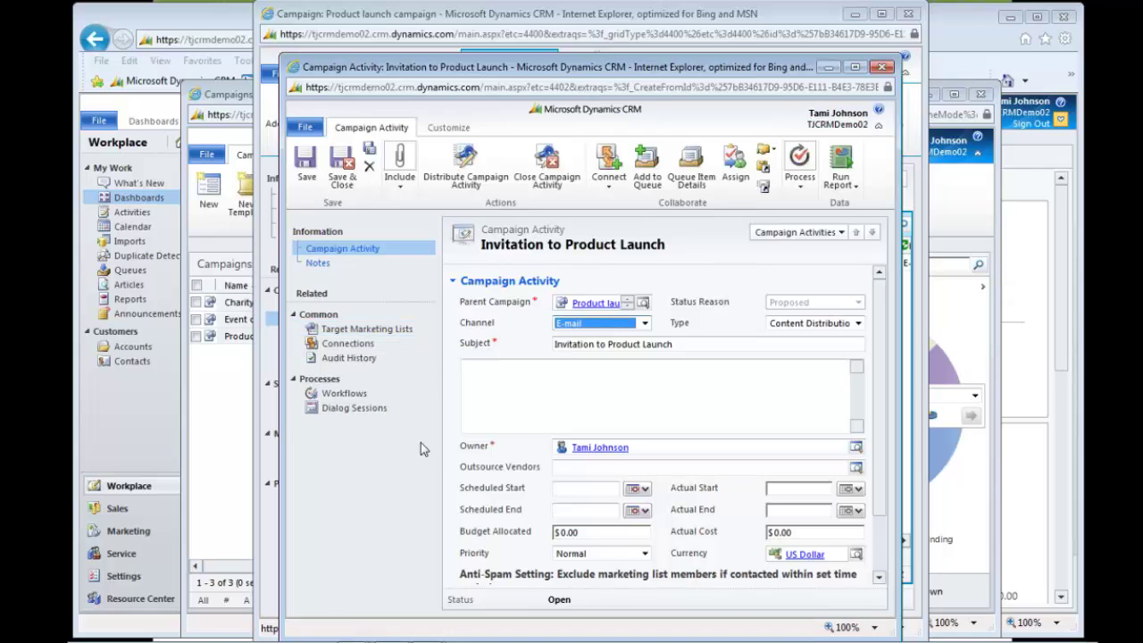
Open the IL Leads marketing list from the campaign activity's target marketing lists.
left_click(356, 330)
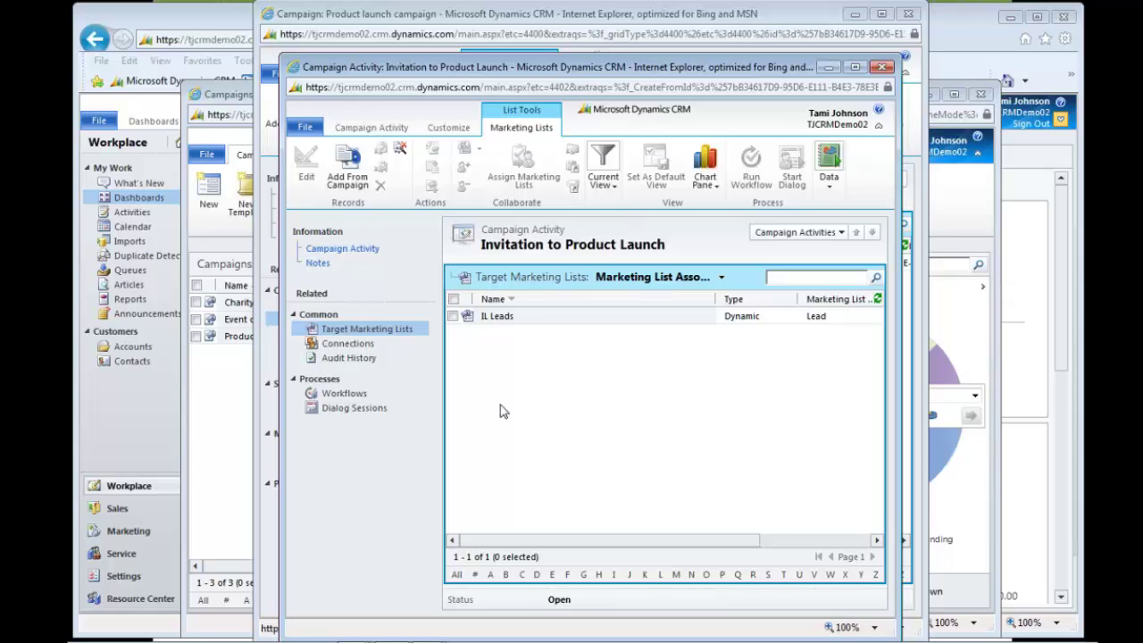
left_click(497, 318)
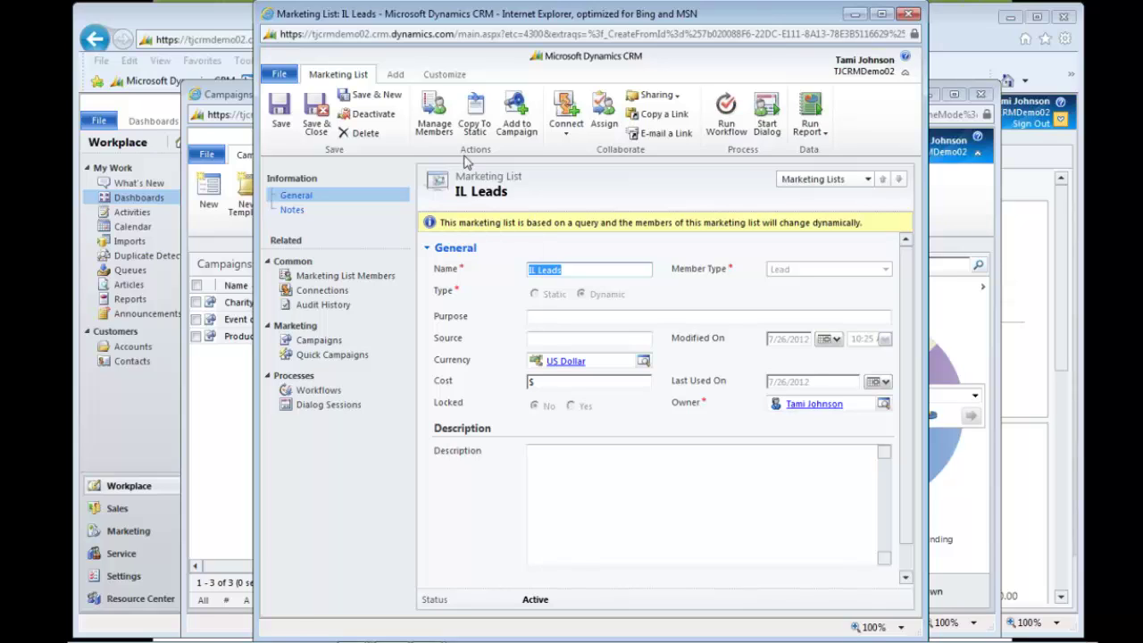
Check the query that defines the IL Leads list's membership, and view the list's members.
left_click(433, 128)
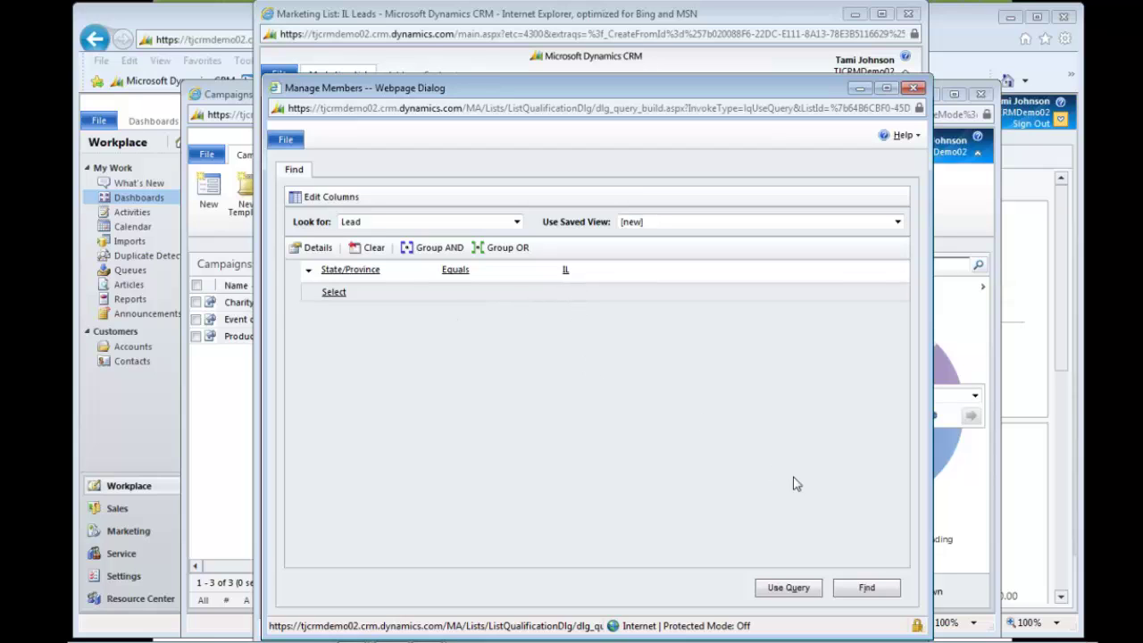
left_click(912, 88)
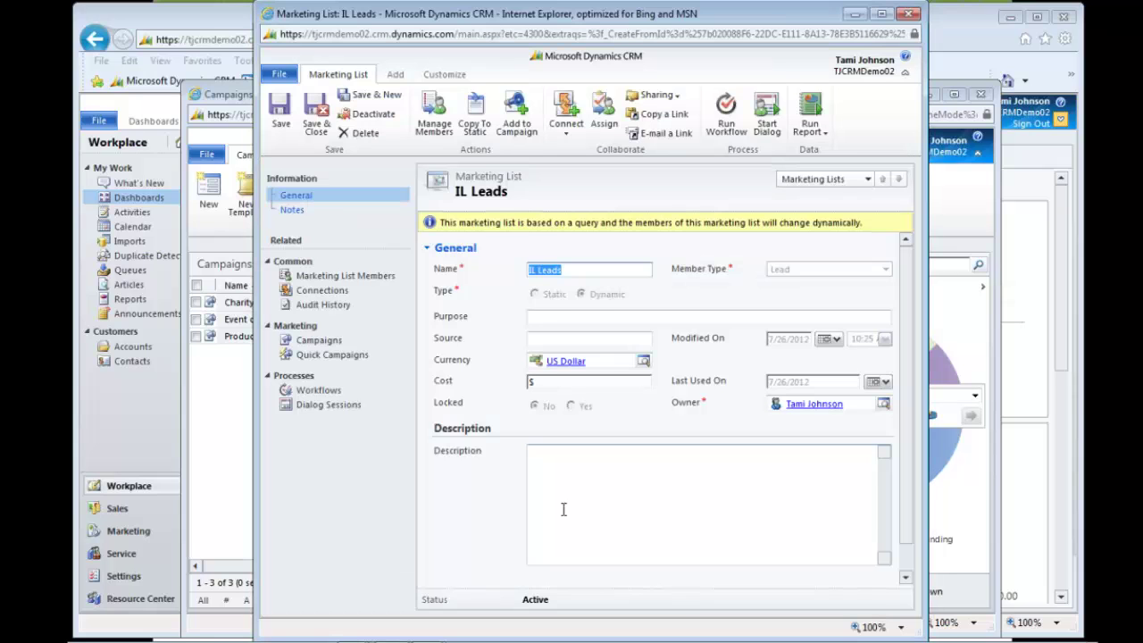
left_click(345, 276)
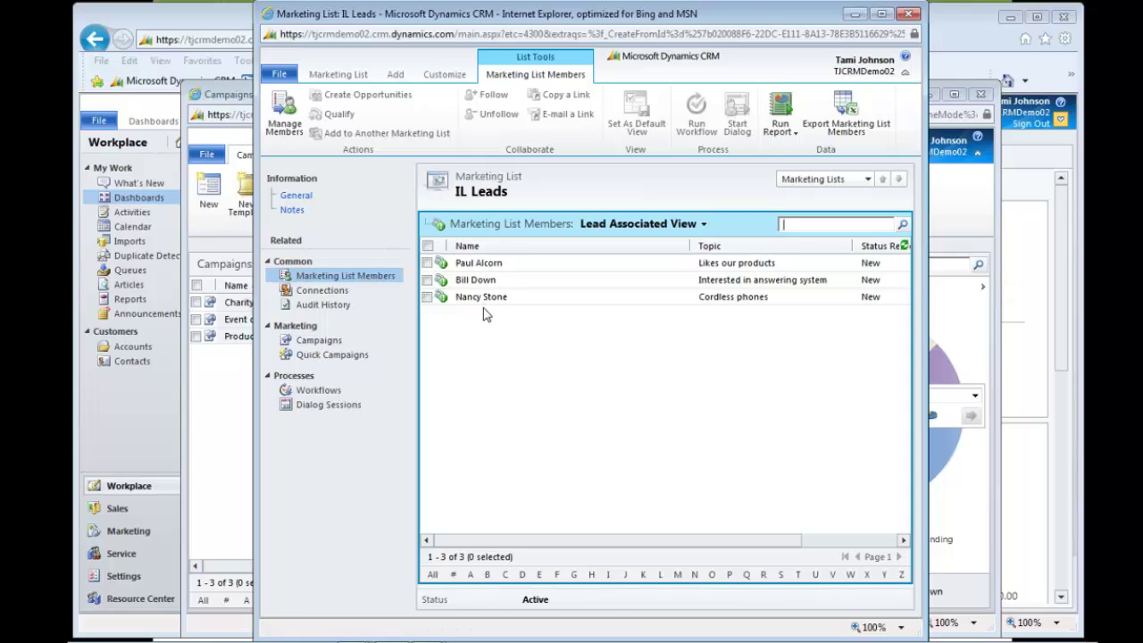
Return to the Product launch campaign, open its Interested in new products campaign response and review the response details.
left_click(908, 13)
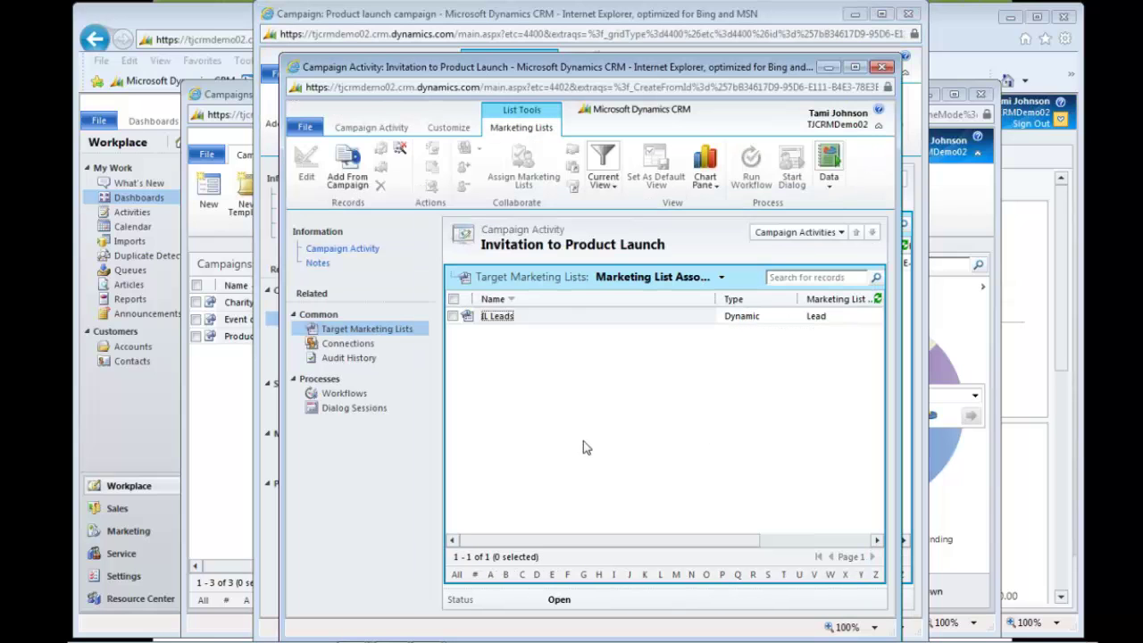
left_click(881, 67)
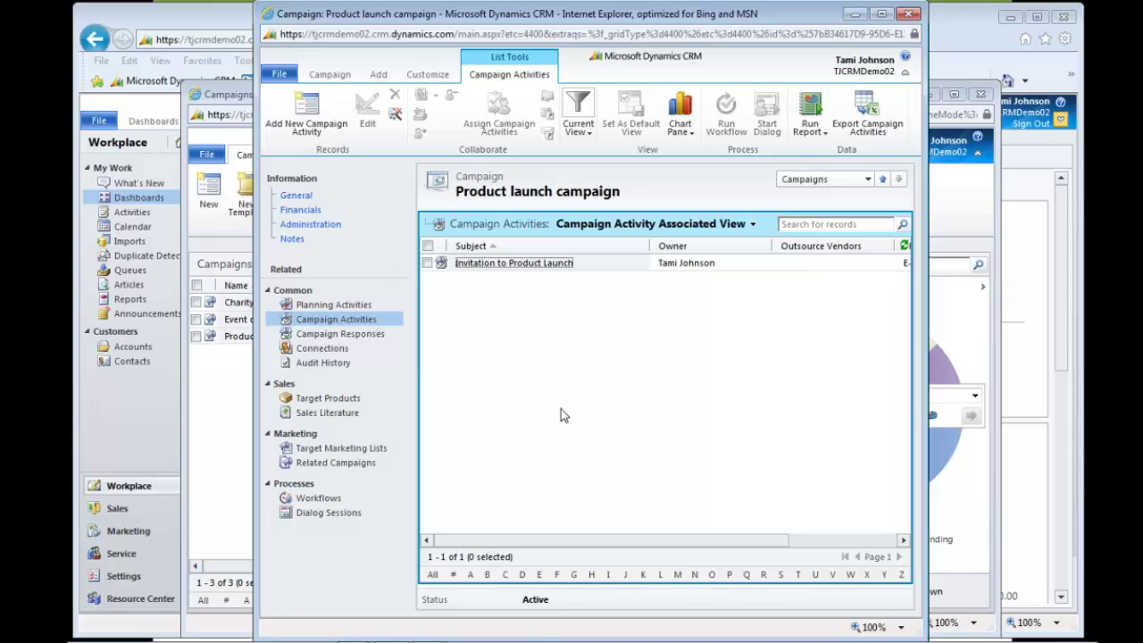
left_click(363, 333)
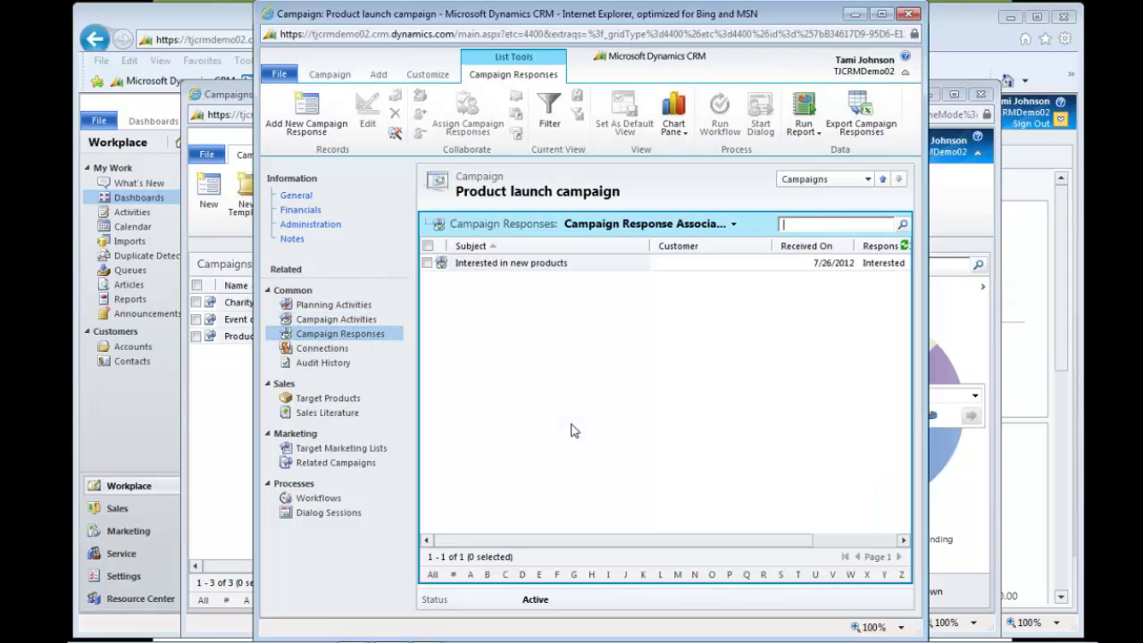
left_click(490, 264)
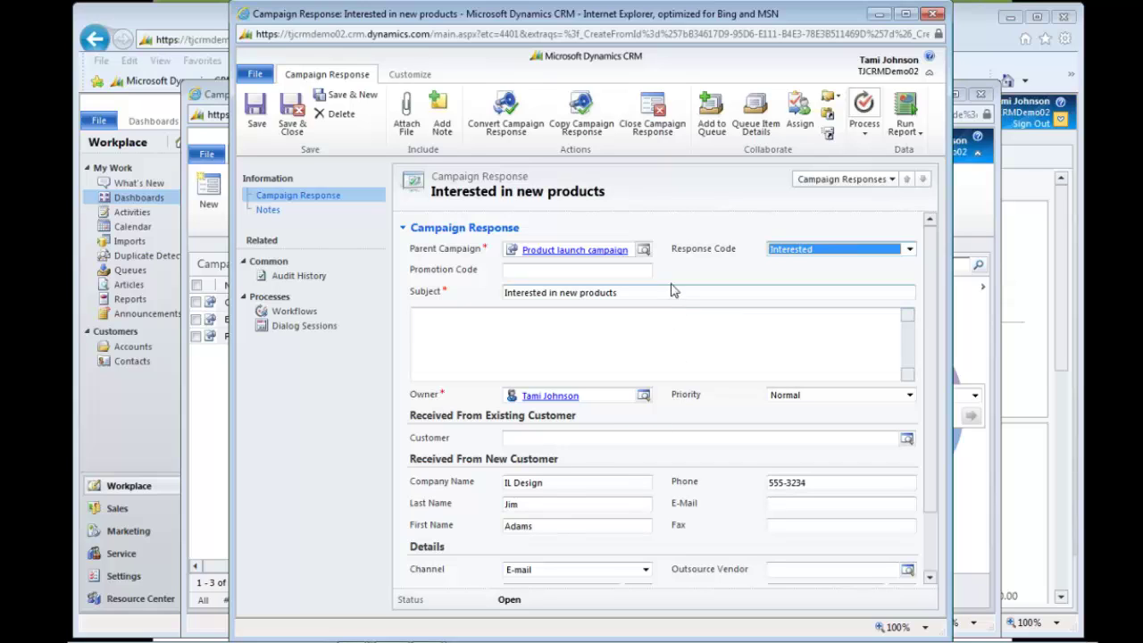
scroll(588, 556, "down", 3)
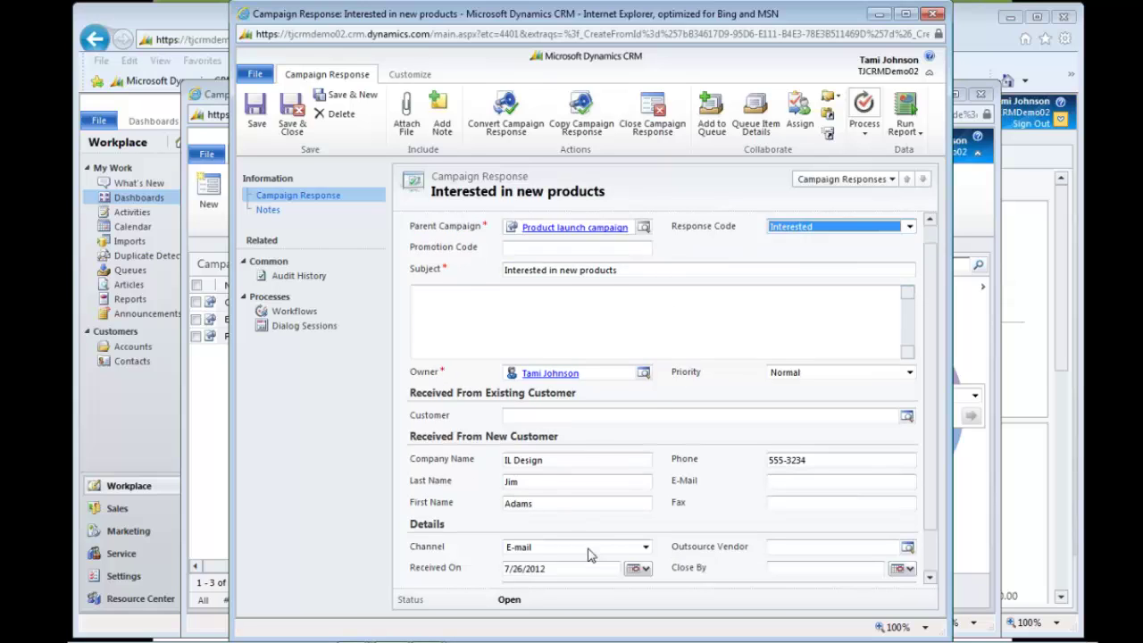
scroll(589, 555, "up", 3)
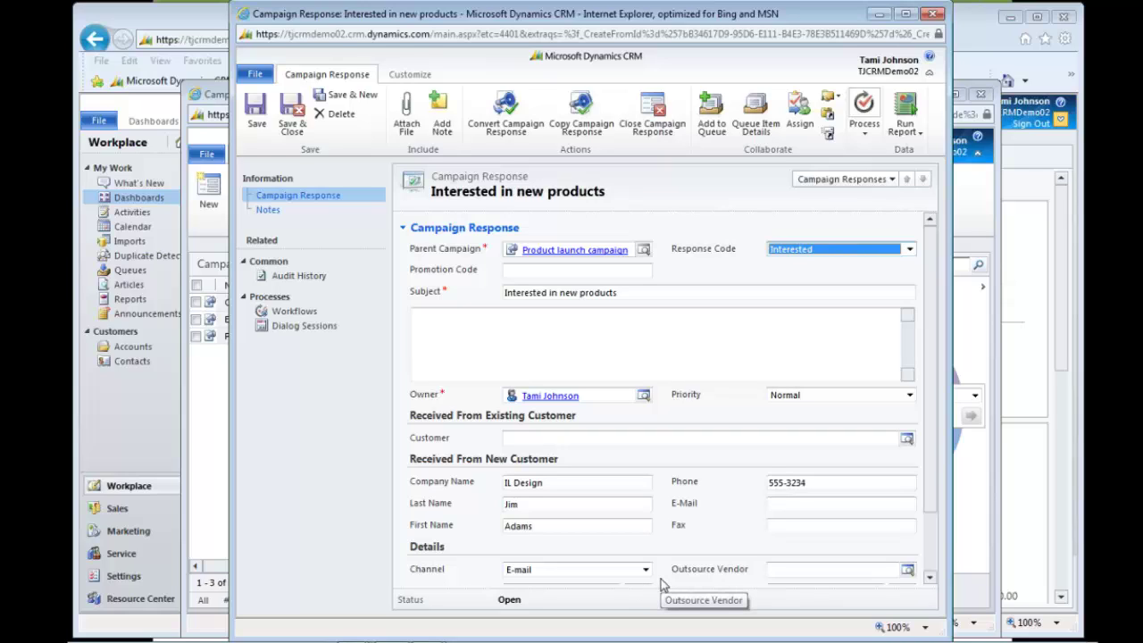
Preview the options for converting the campaign response, cancel without converting, and close the response record.
left_click(497, 132)
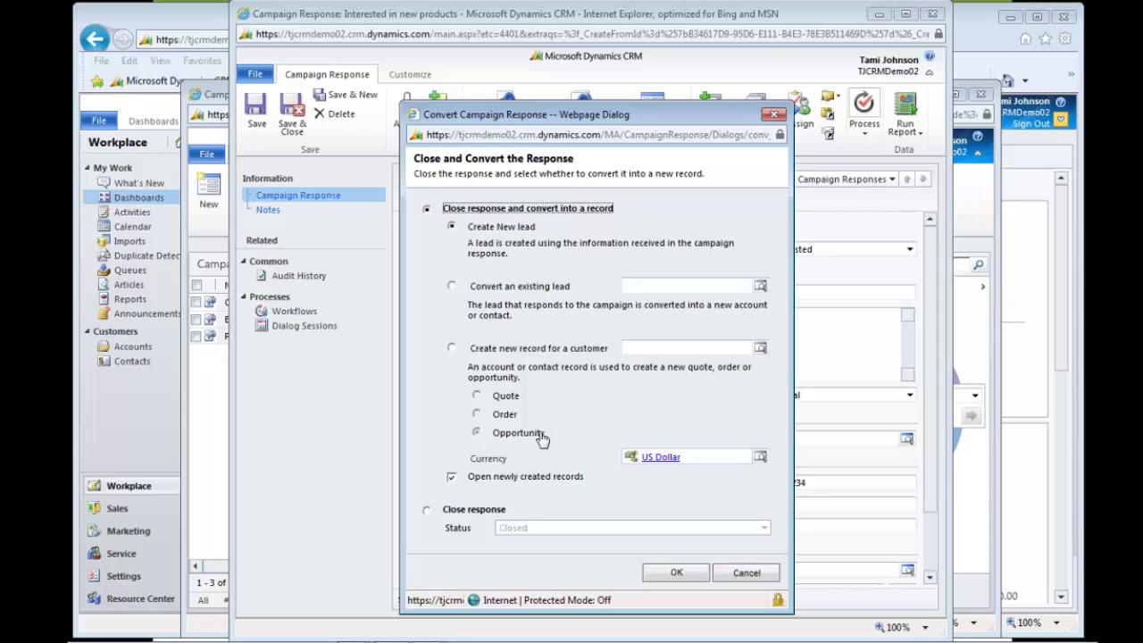
left_click(730, 572)
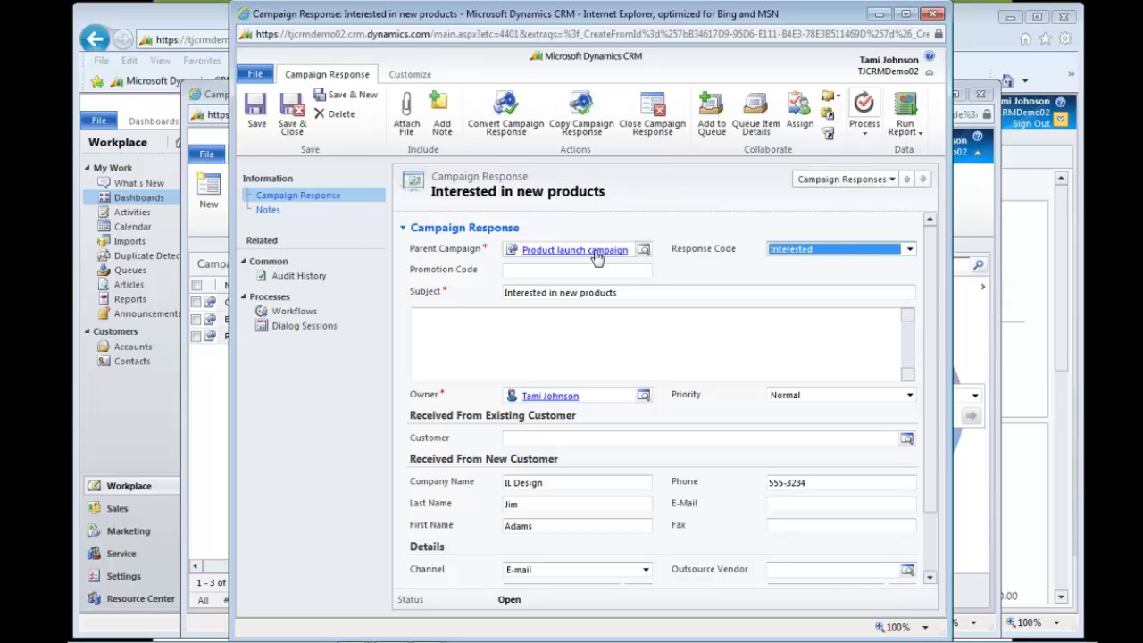
left_click(933, 15)
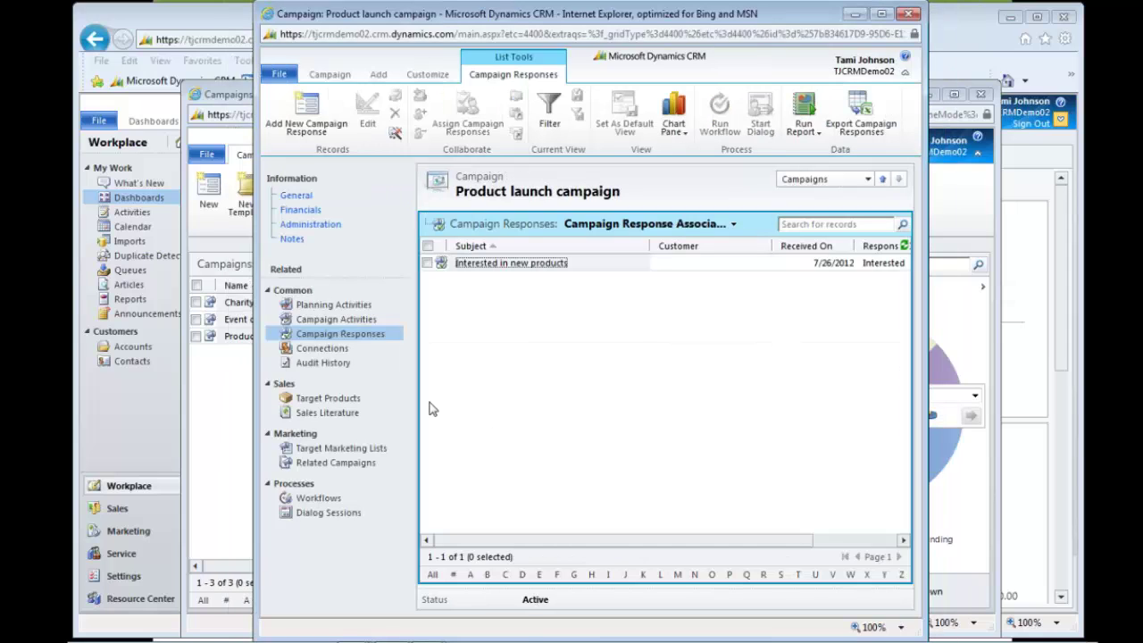
View the campaign's target products, and close the campaign and campaigns list to return to the dashboard.
left_click(327, 401)
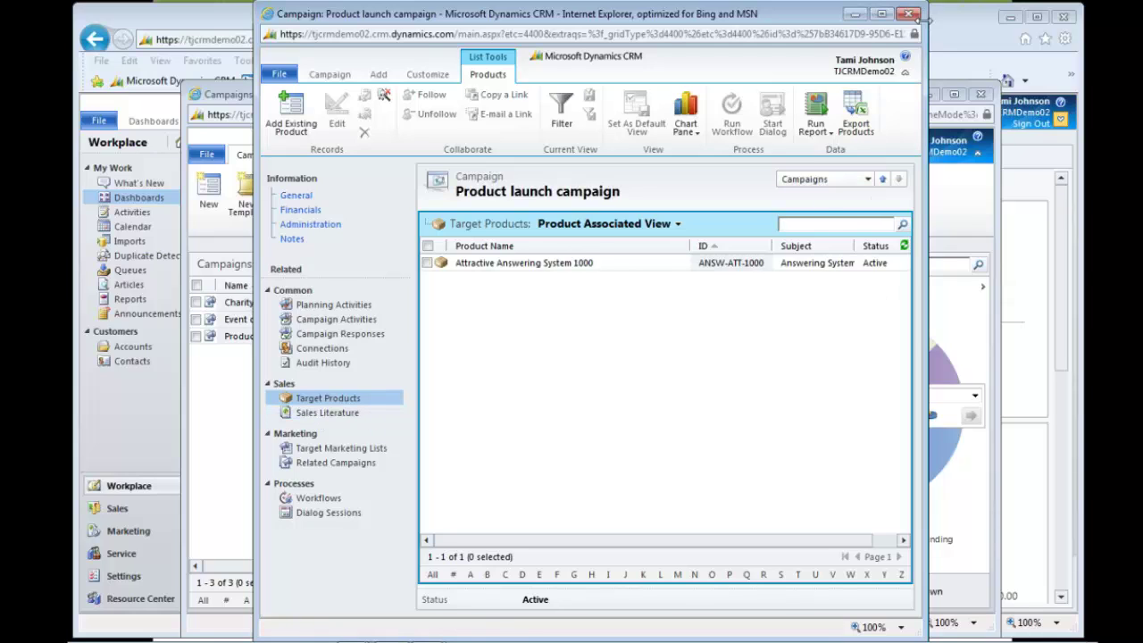
left_click(908, 14)
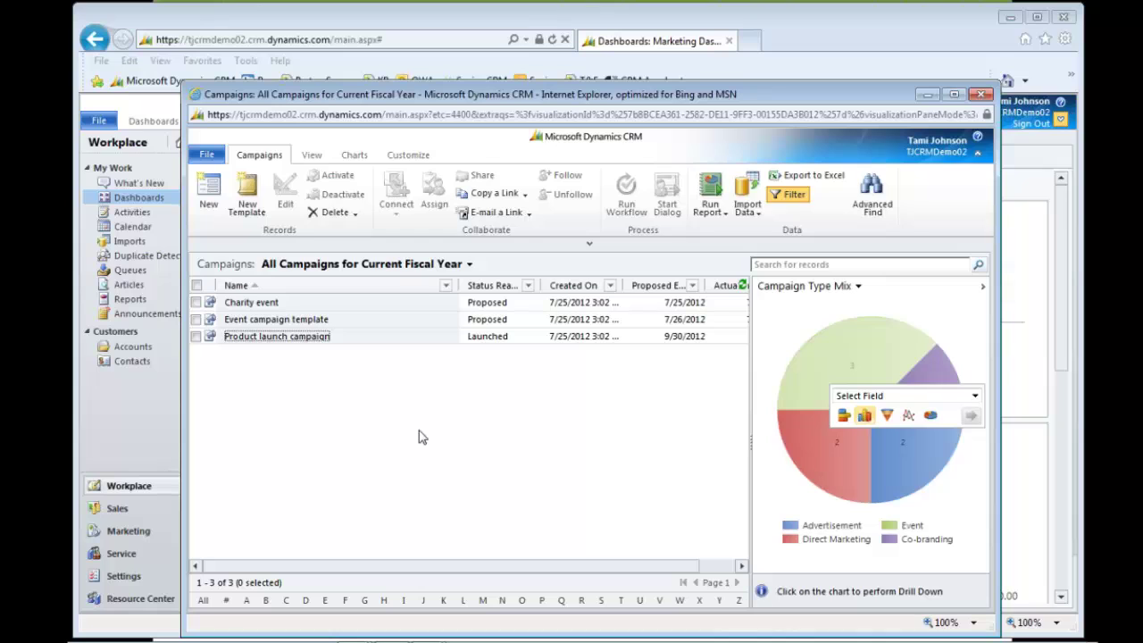
left_click(981, 95)
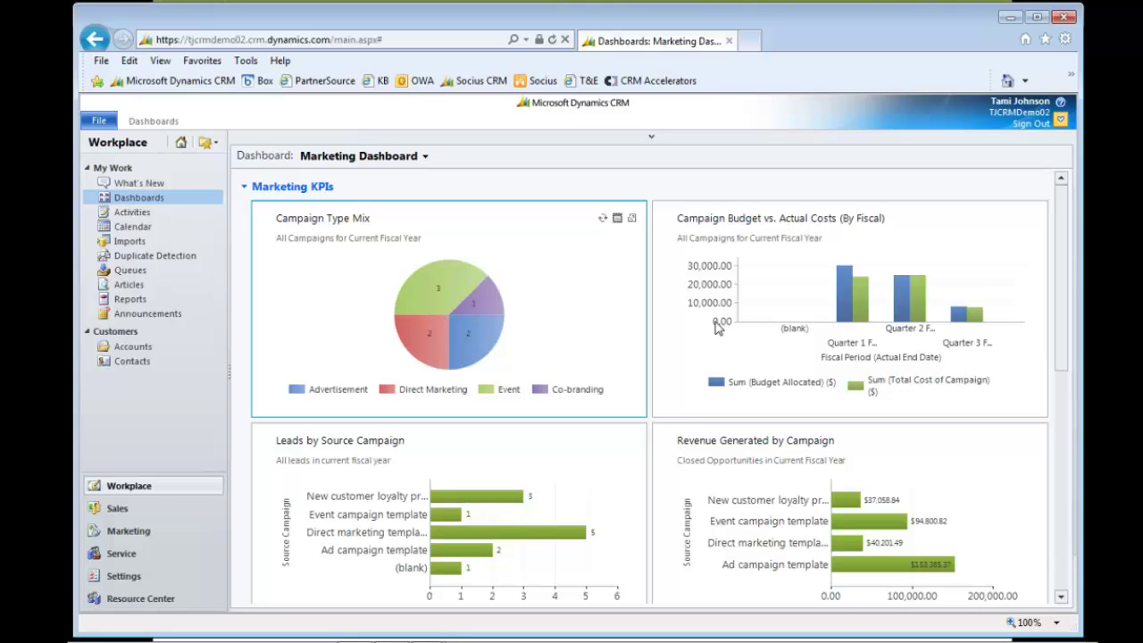
Switch to the Microsoft Dynamics CRM Overview dashboard and open the records behind its Leads by Source Campaign chart.
left_click(388, 157)
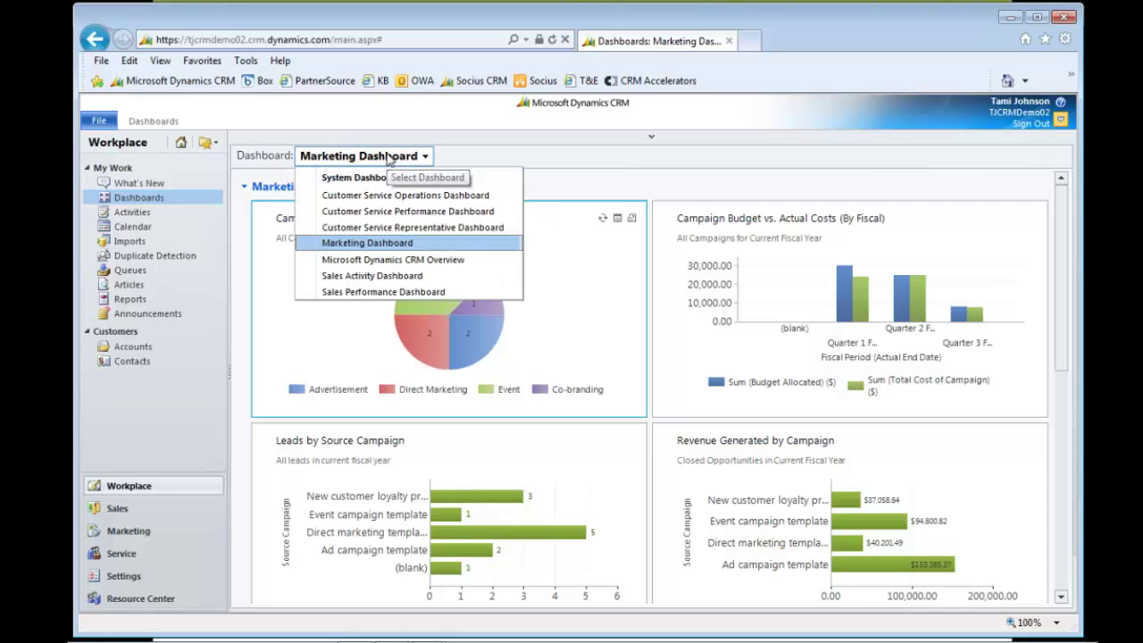
left_click(364, 260)
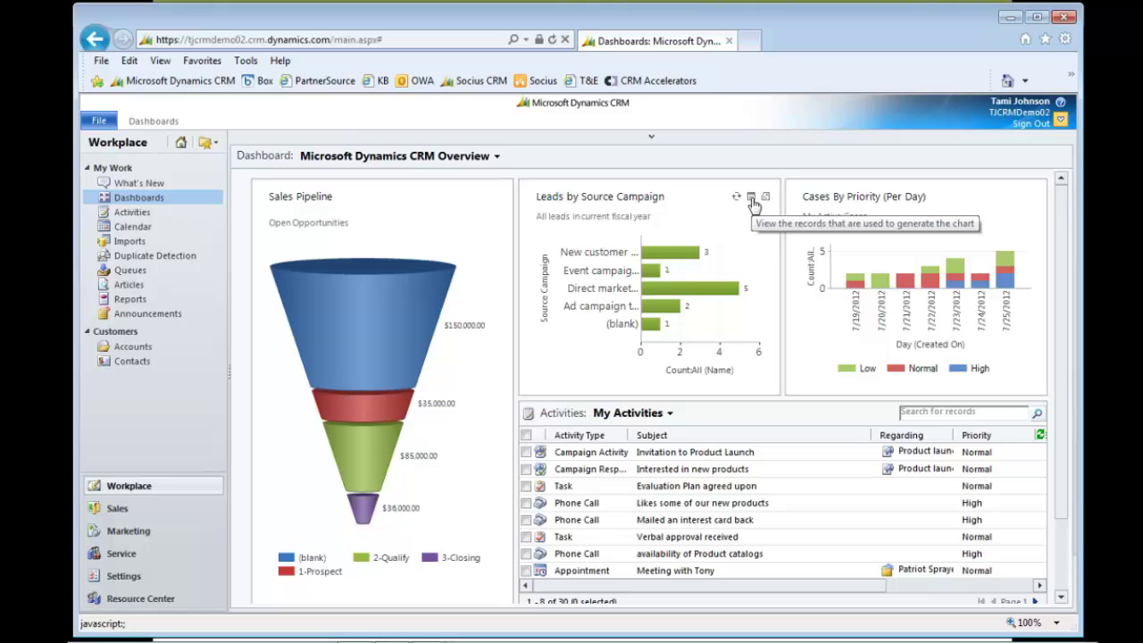
left_click(752, 198)
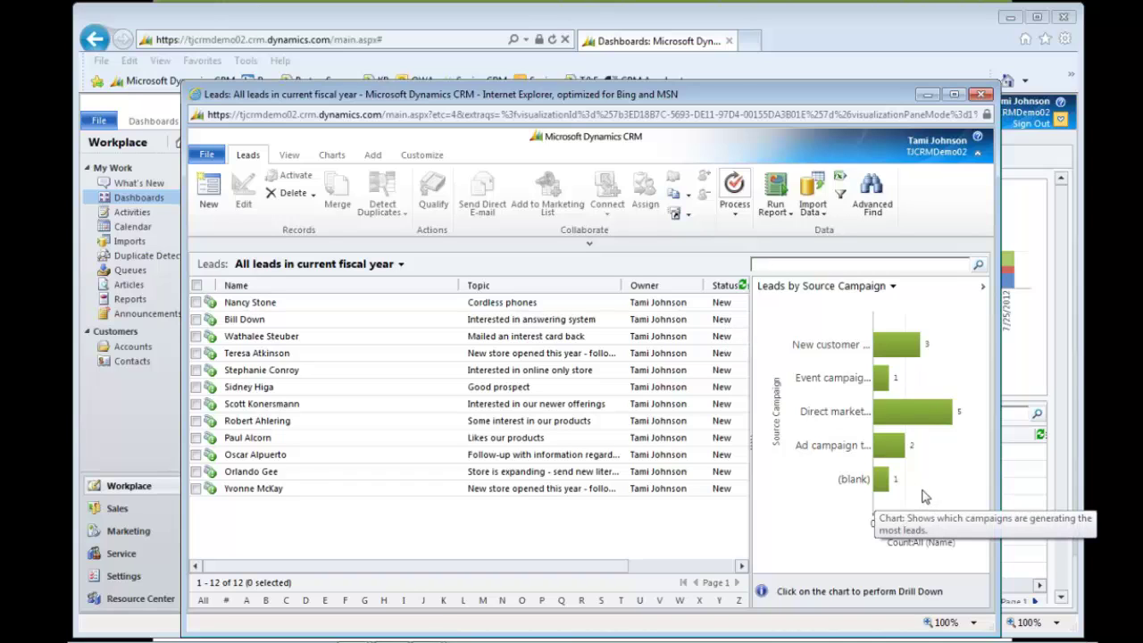
Filter the leads by the chart's direct marketing source campaign, and switch the filter to the Ad campaign template.
left_click(901, 416)
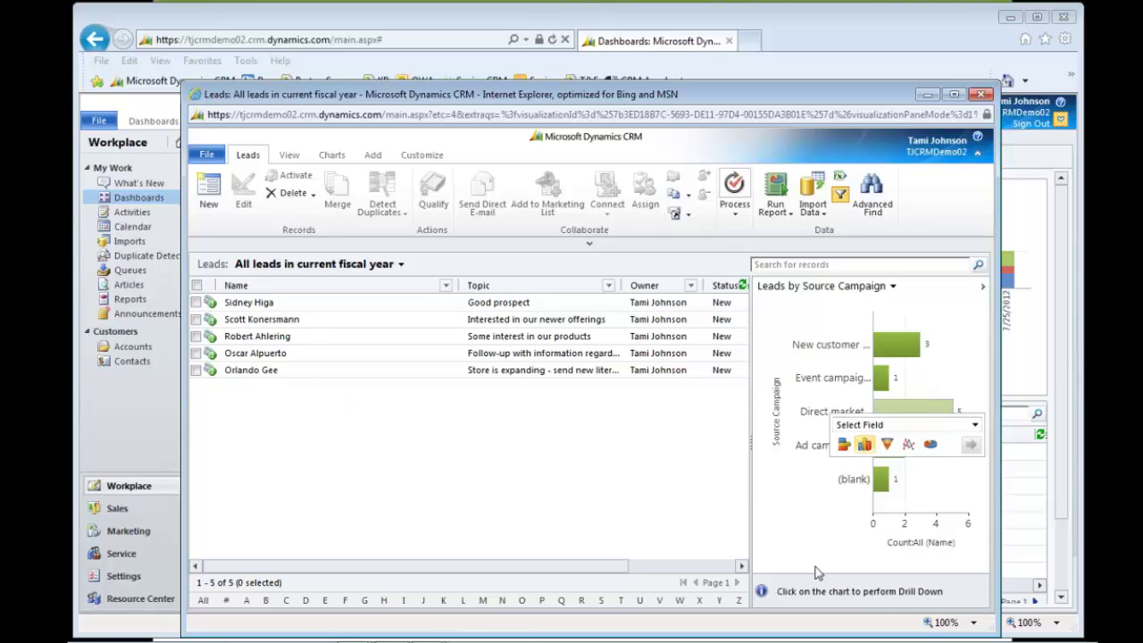
left_click(827, 511)
left_click(886, 447)
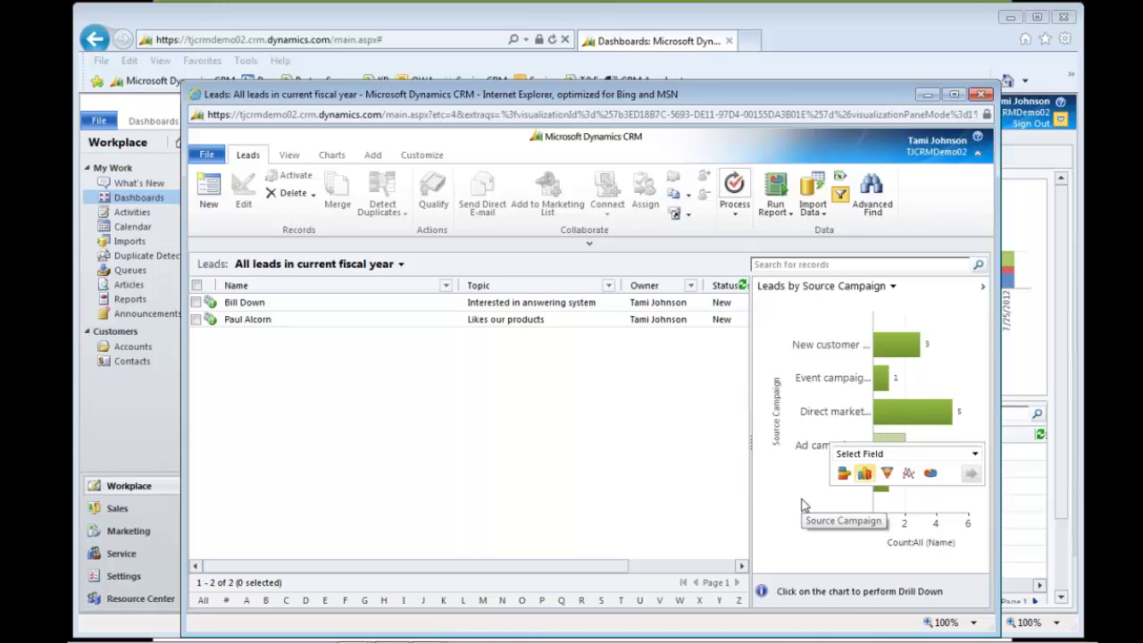
Open the lead with the topic Interested in answering system and examine its Details section, including the lead source options.
left_click(242, 304)
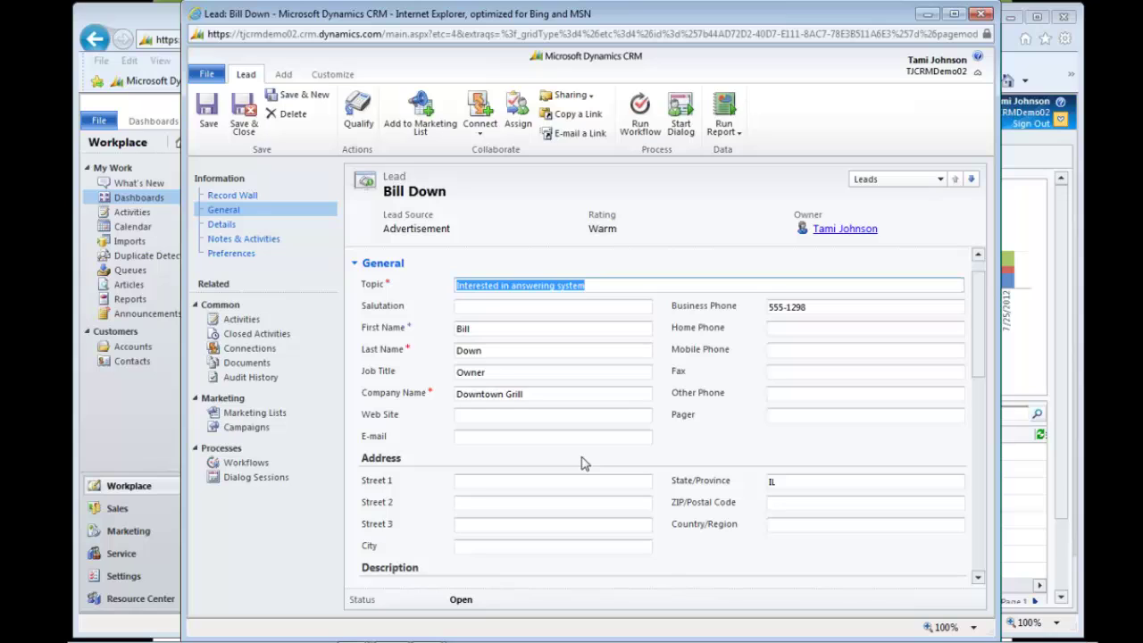
left_click(223, 224)
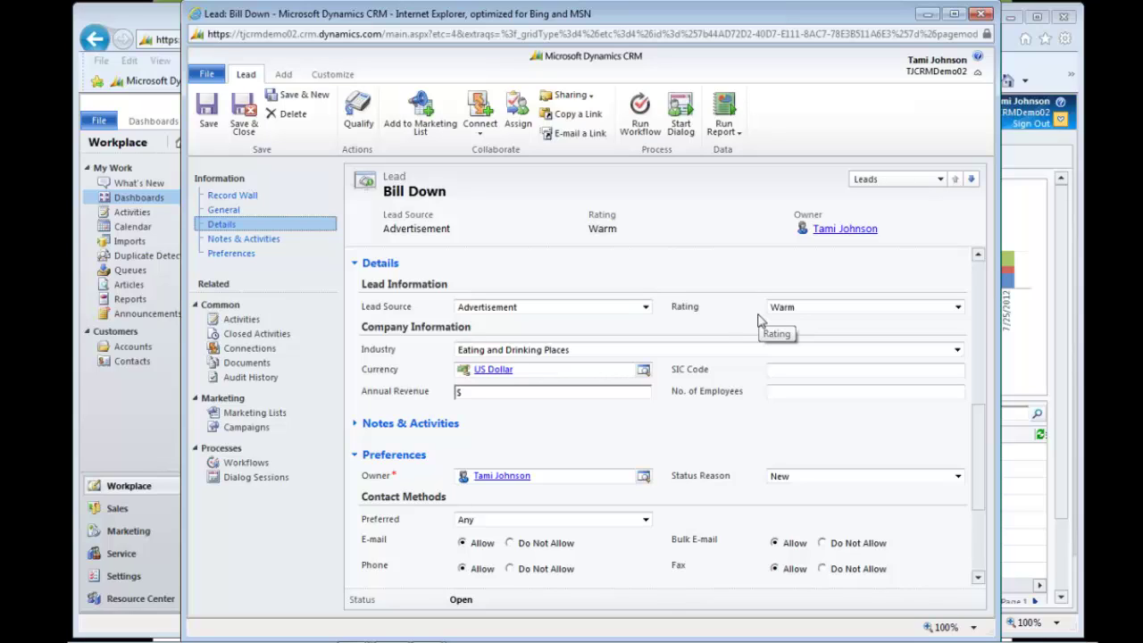
left_click(553, 313)
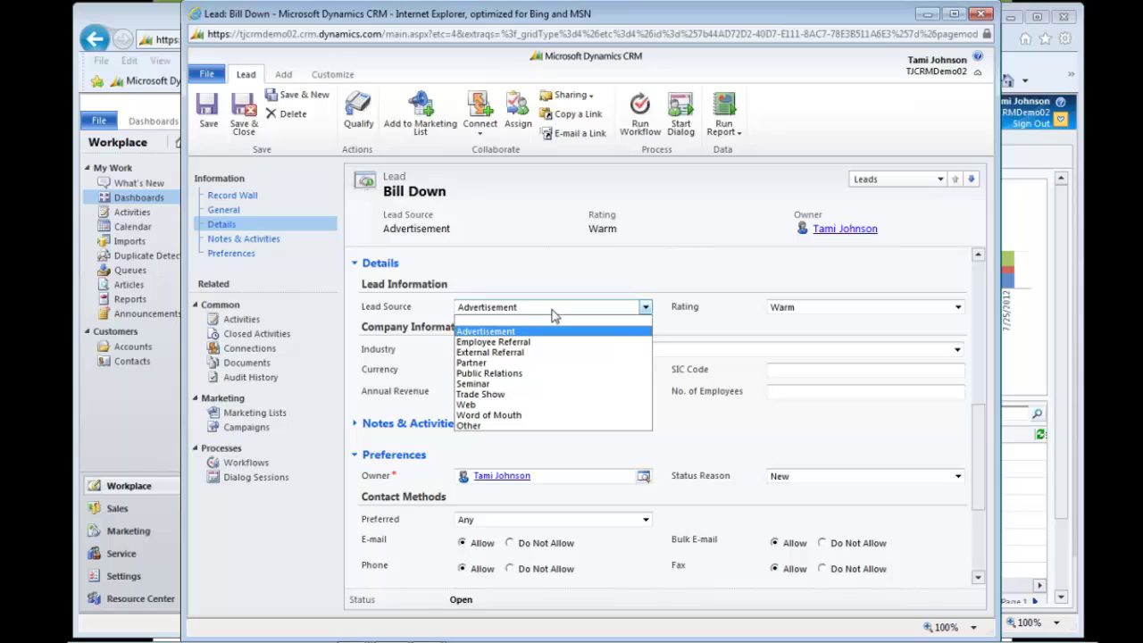
left_click(560, 278)
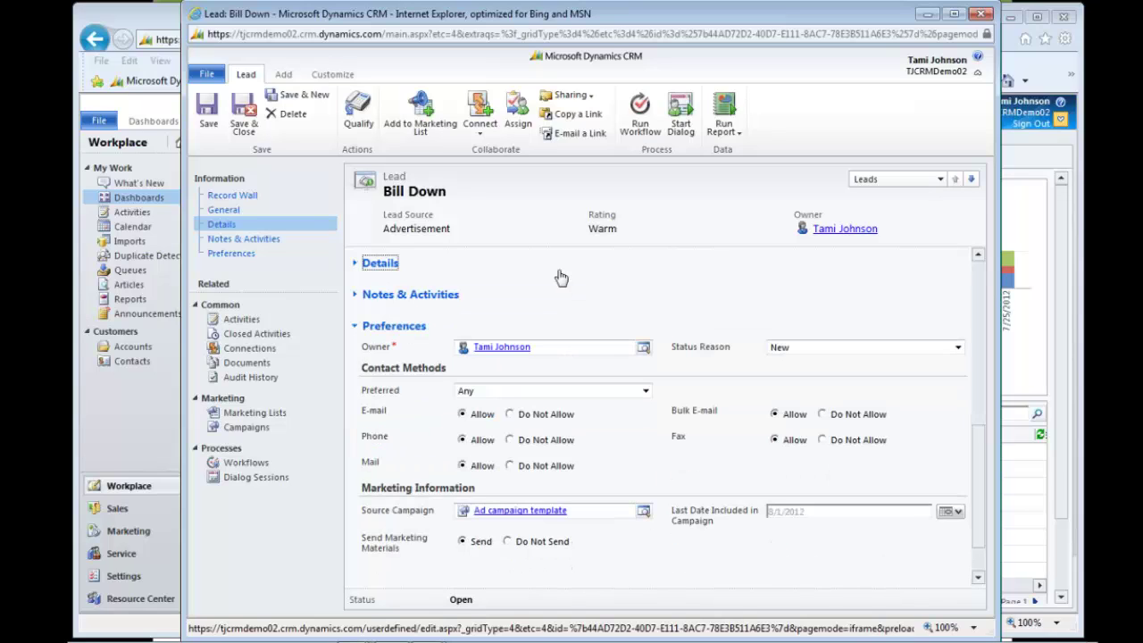
left_click(379, 263)
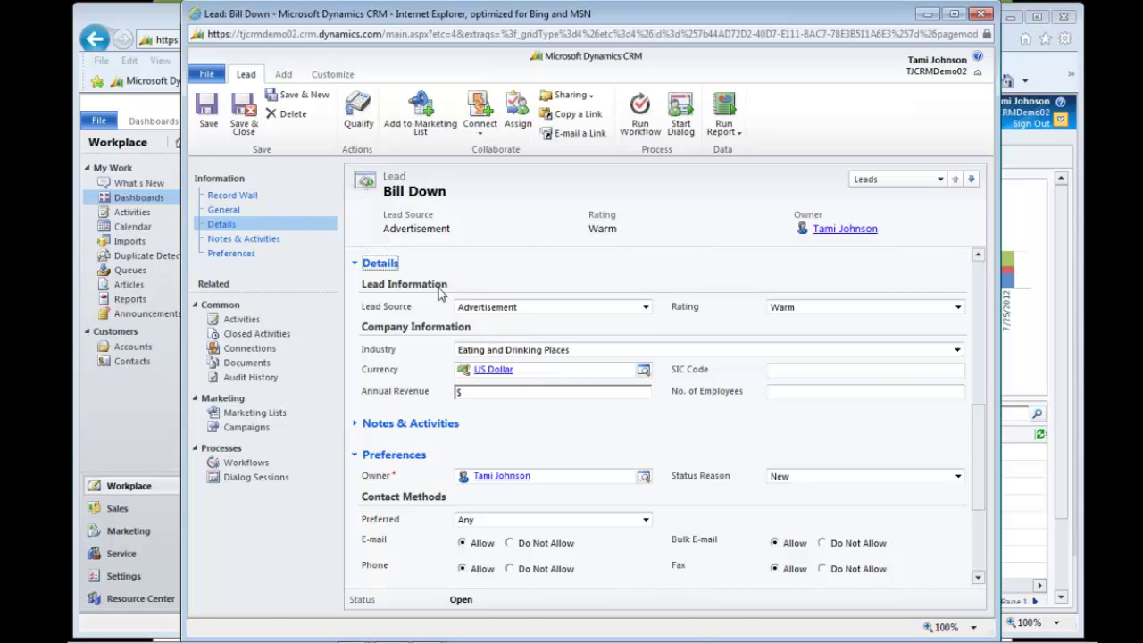
Add the note "CRM Webinar Note" to the lead's Notes & Activities section.
left_click(231, 240)
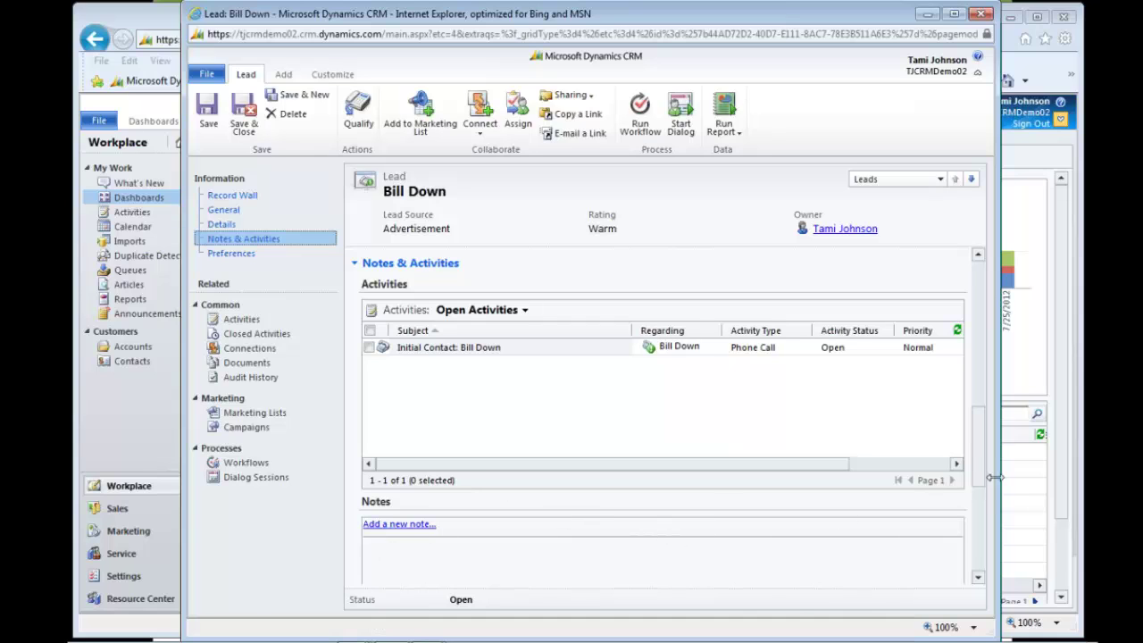
left_click_drag(980, 449, 982, 462)
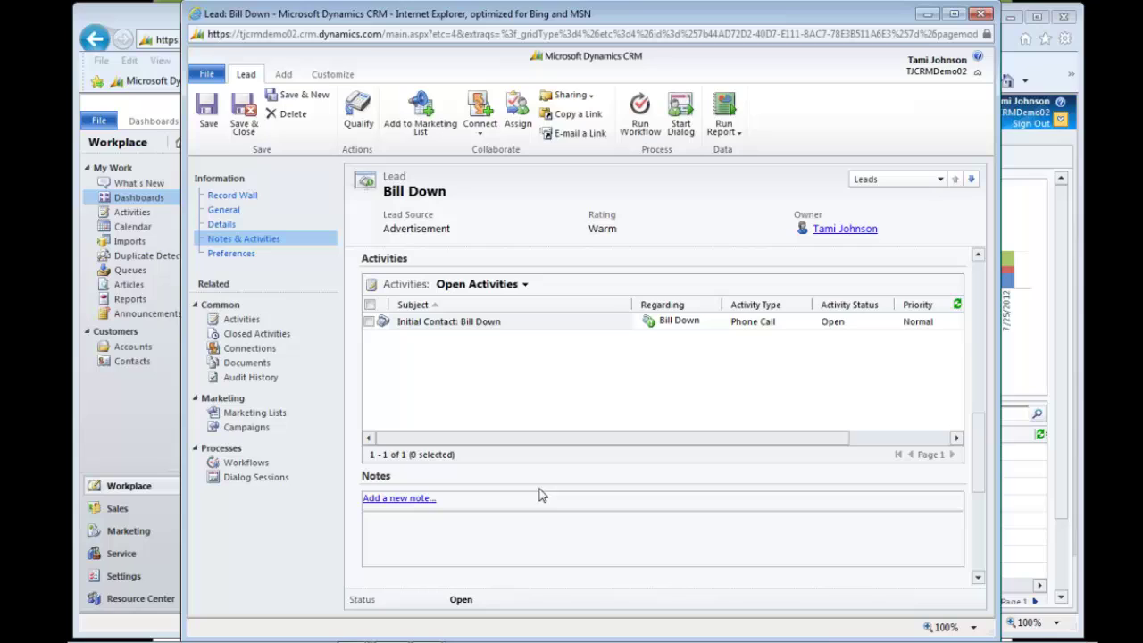
left_click(396, 500)
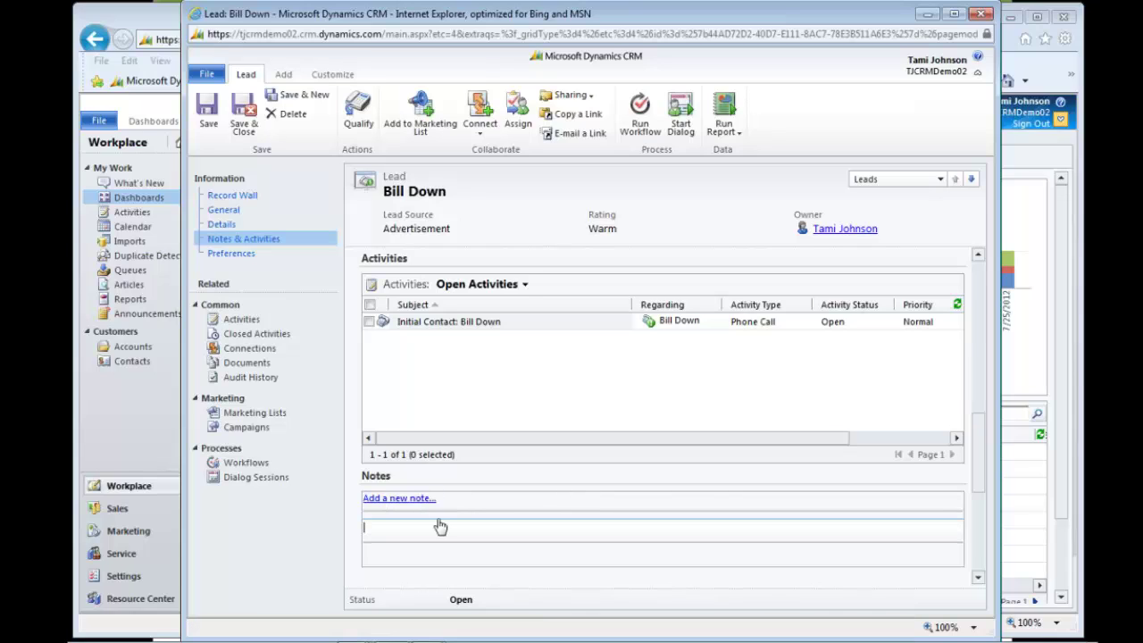
type("CRM Webinar Note")
left_click(482, 486)
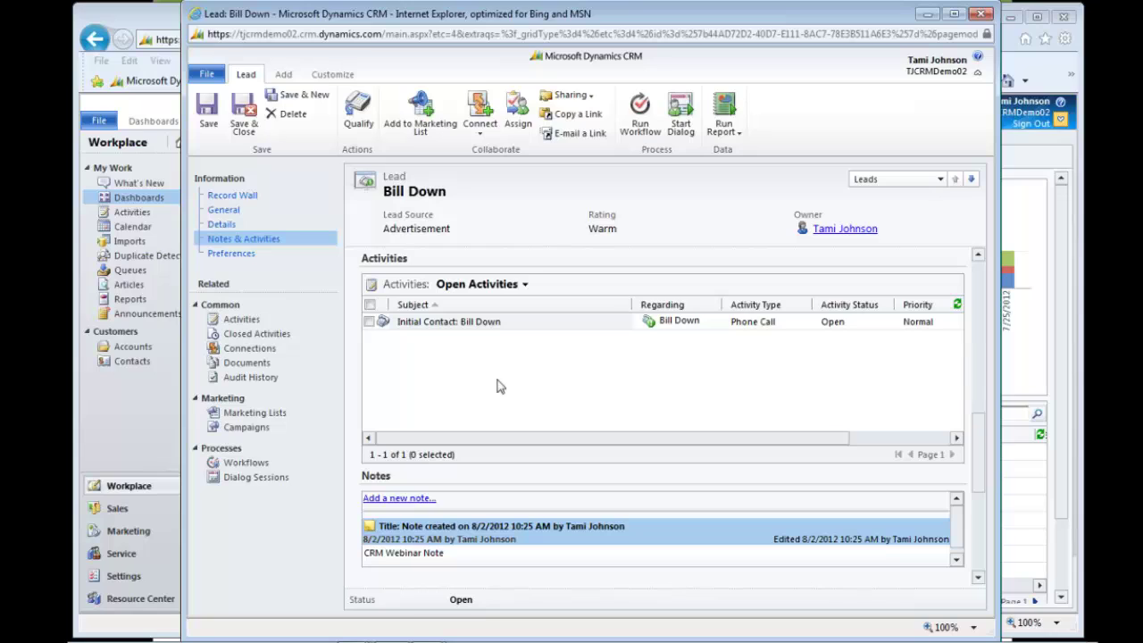
Look over the activities that can be added to the lead, and check the progress of its New Lead workflow job.
left_click(283, 75)
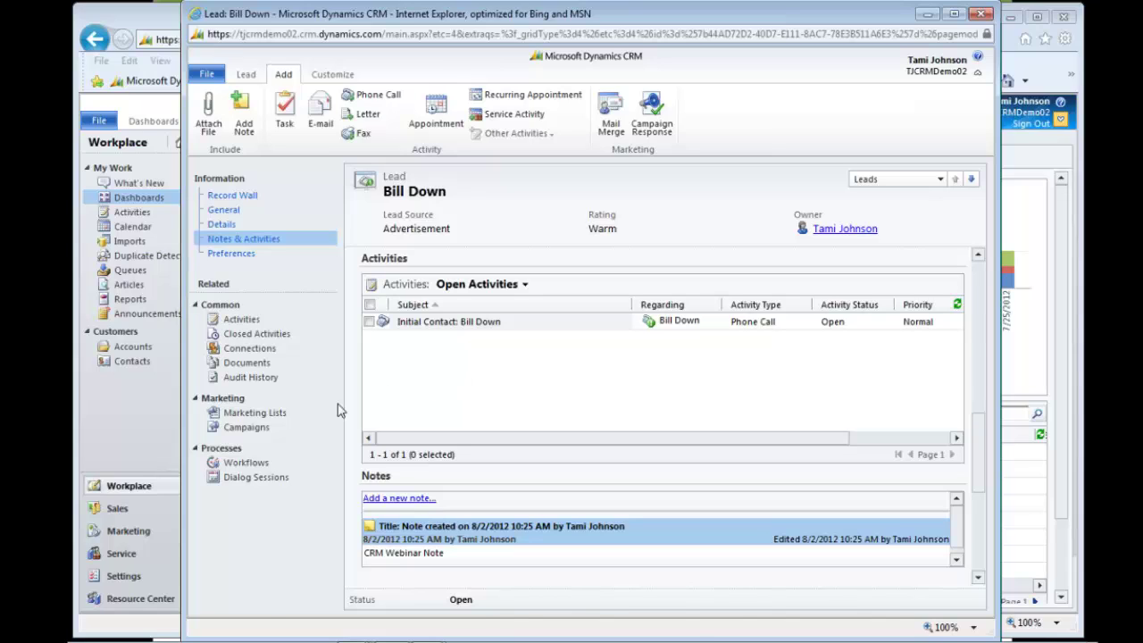
left_click(245, 463)
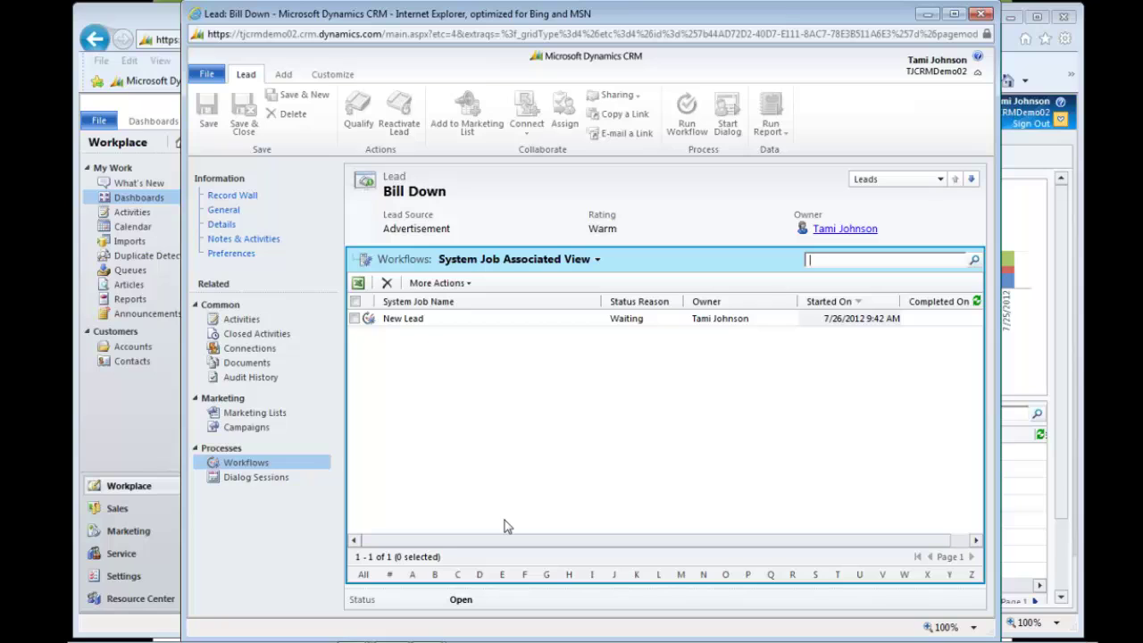
left_click(402, 321)
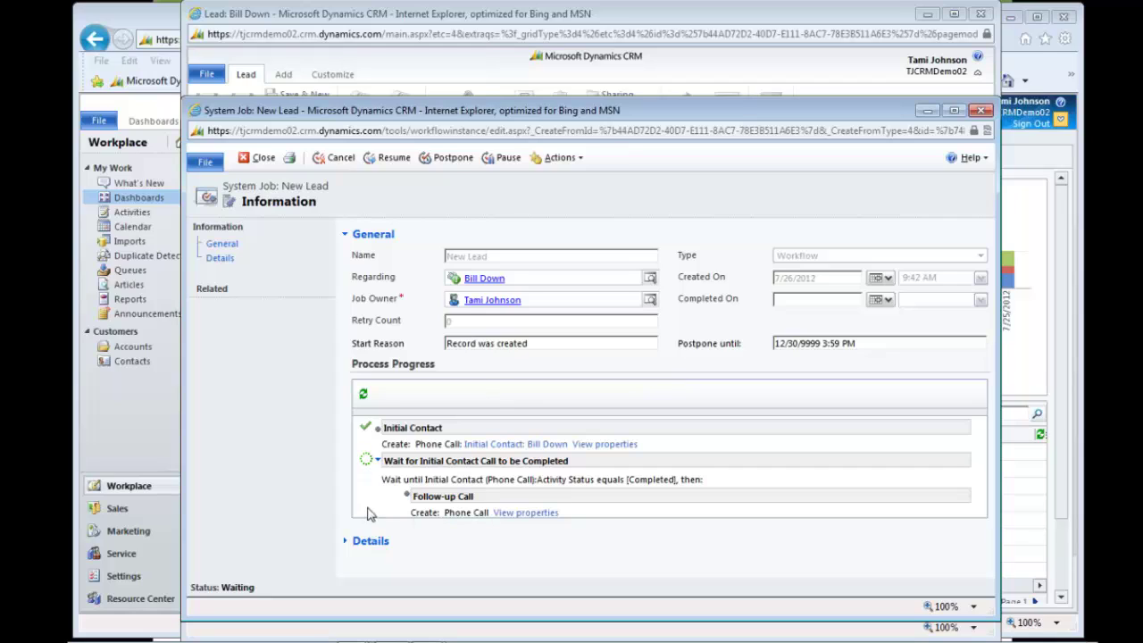
left_click(261, 160)
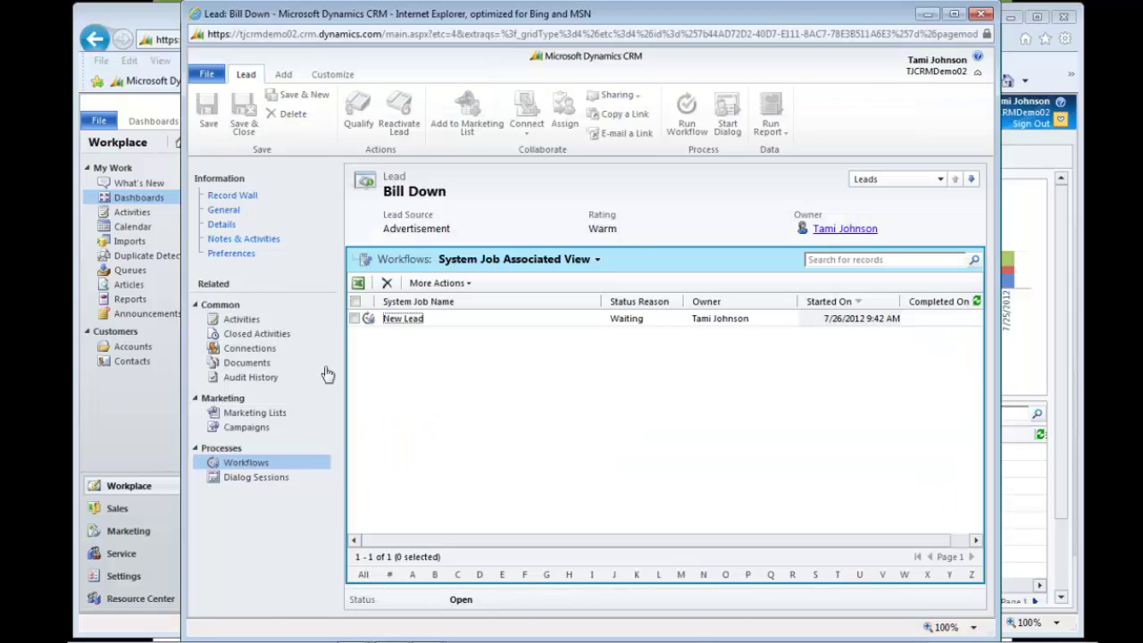
Open the lead's initial contact phone call and correct its description to "Call to introduce our products and services".
left_click(234, 241)
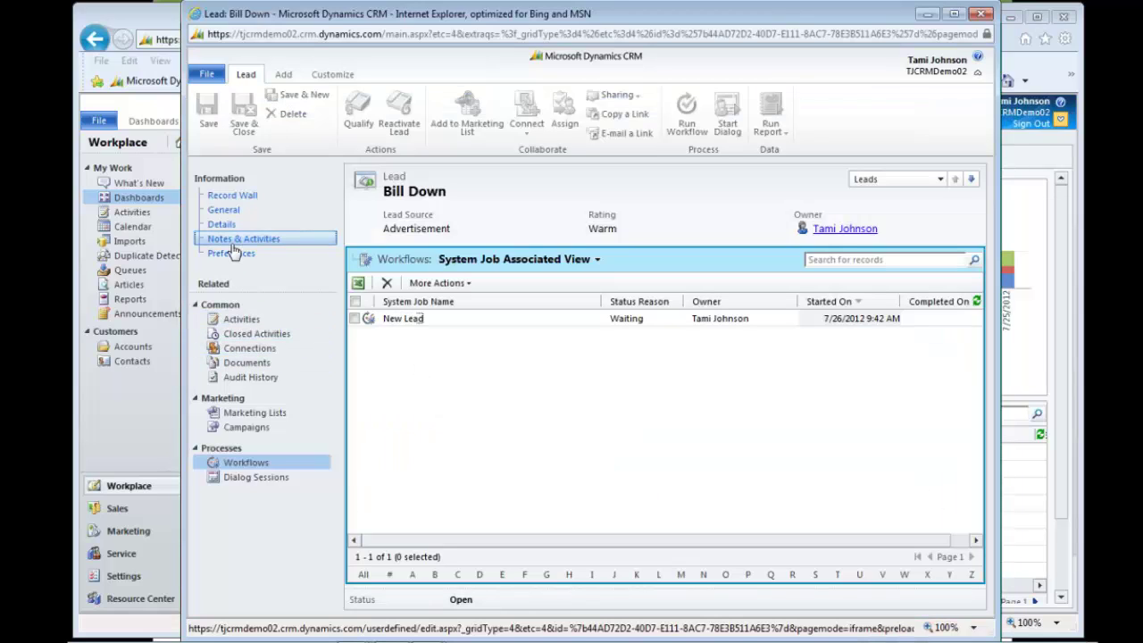
left_click(444, 350)
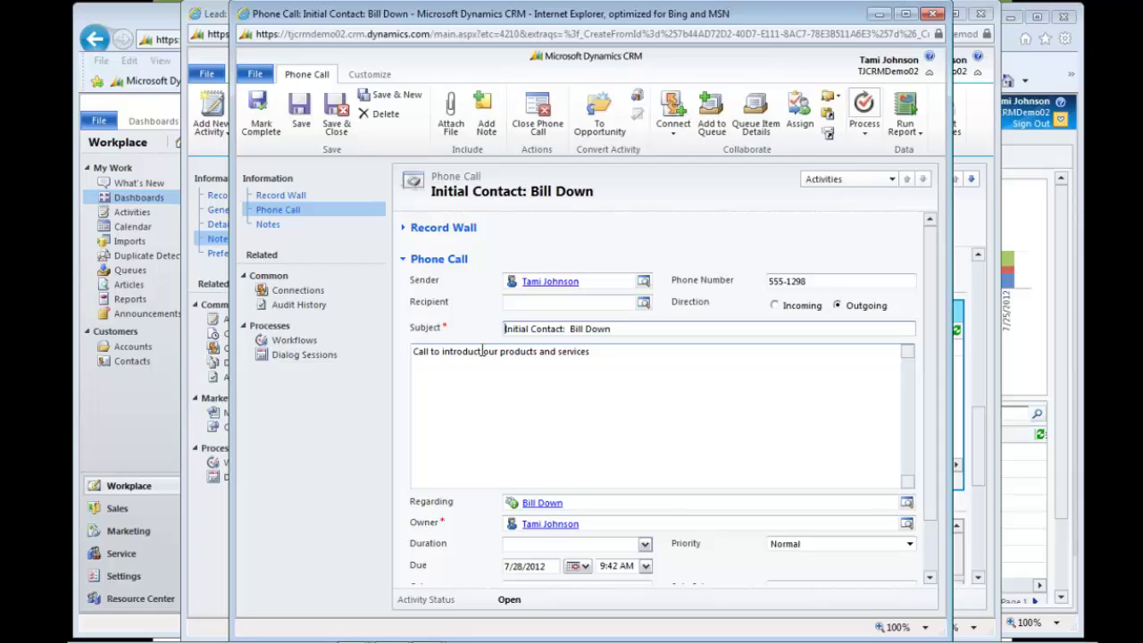
left_click(482, 351)
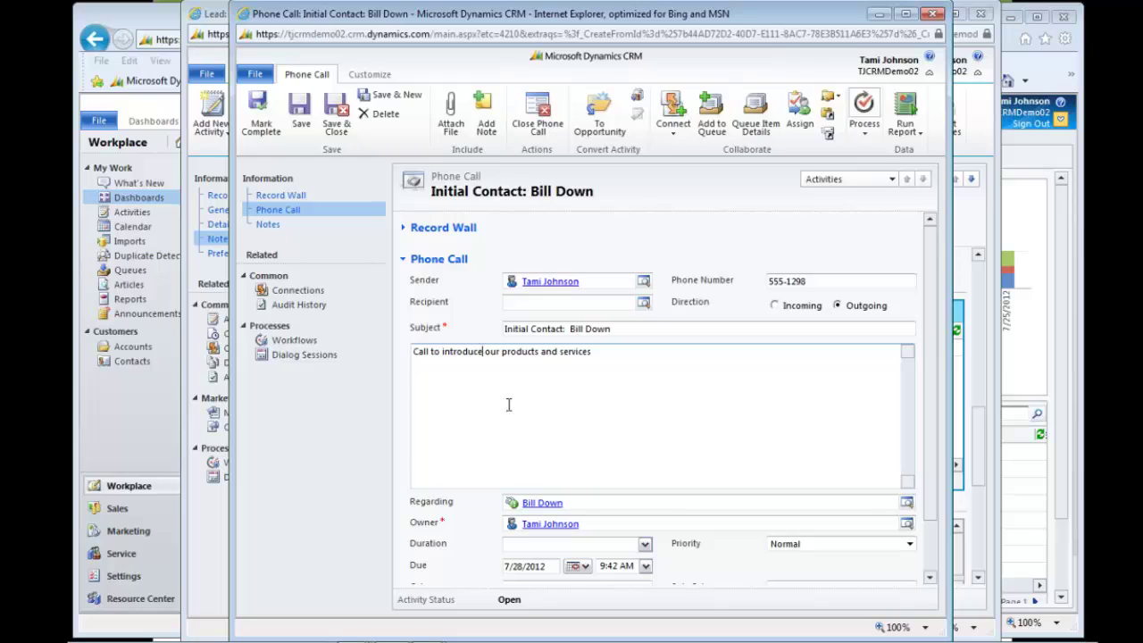
left_click(509, 405)
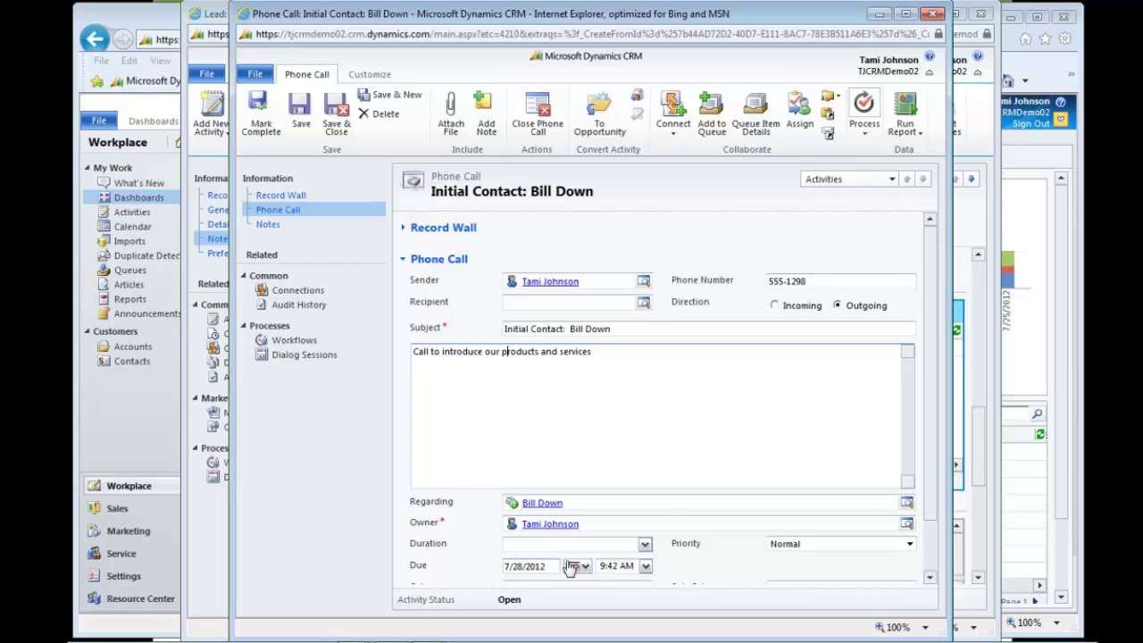
scroll(721, 556, "down", 1)
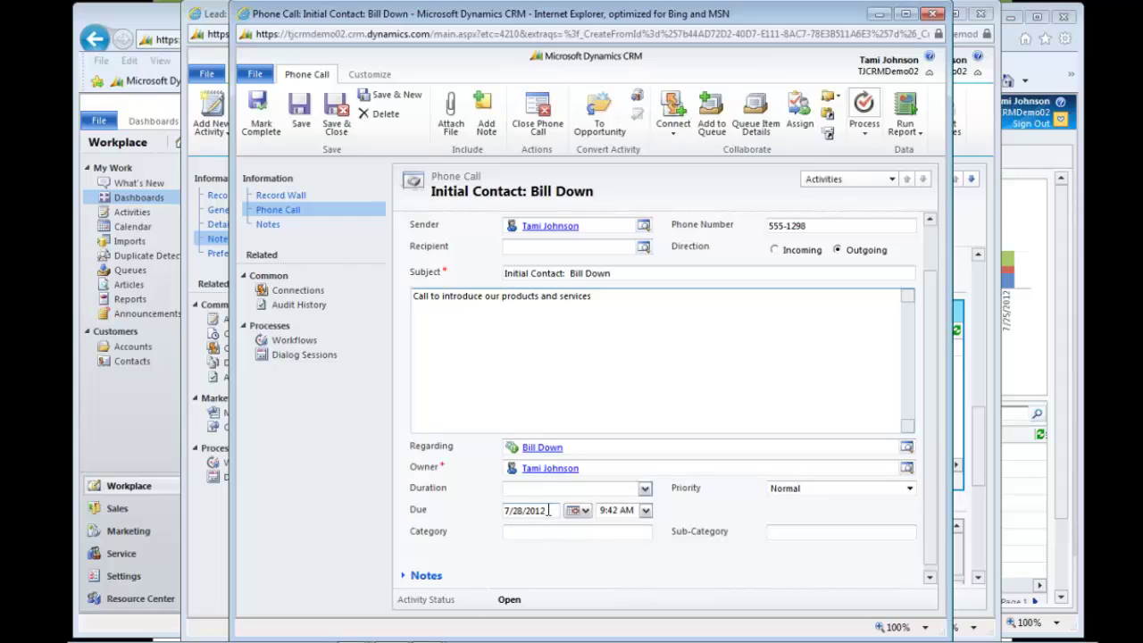
Review the initial contact phone call's details and Notes section, and mark the call as complete.
scroll(553, 429, "up", 1)
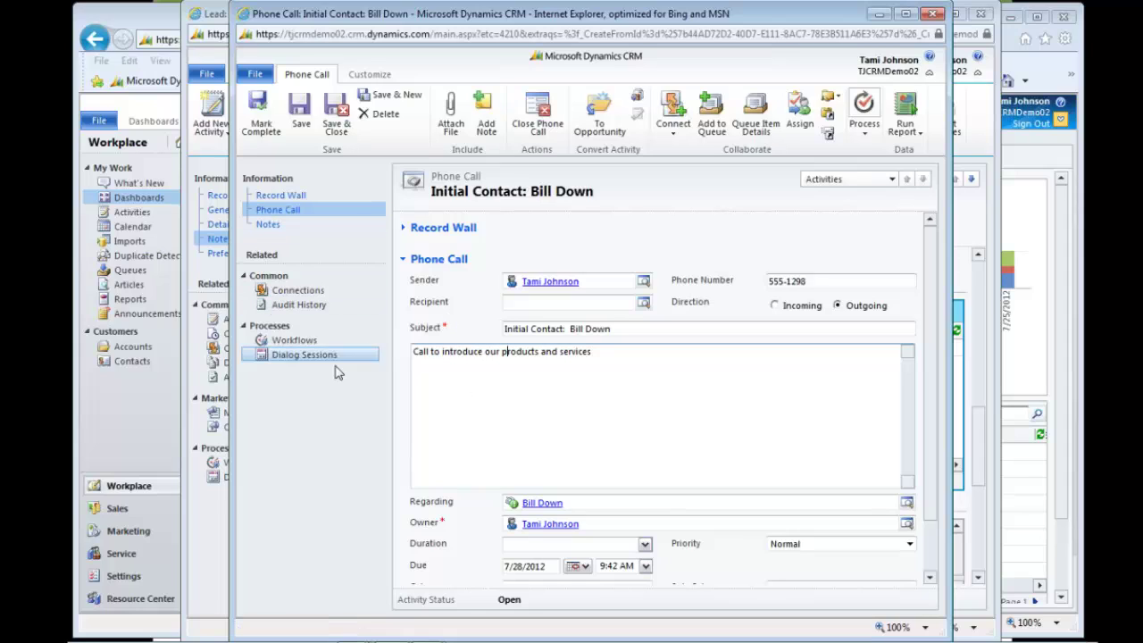
left_click(426, 382)
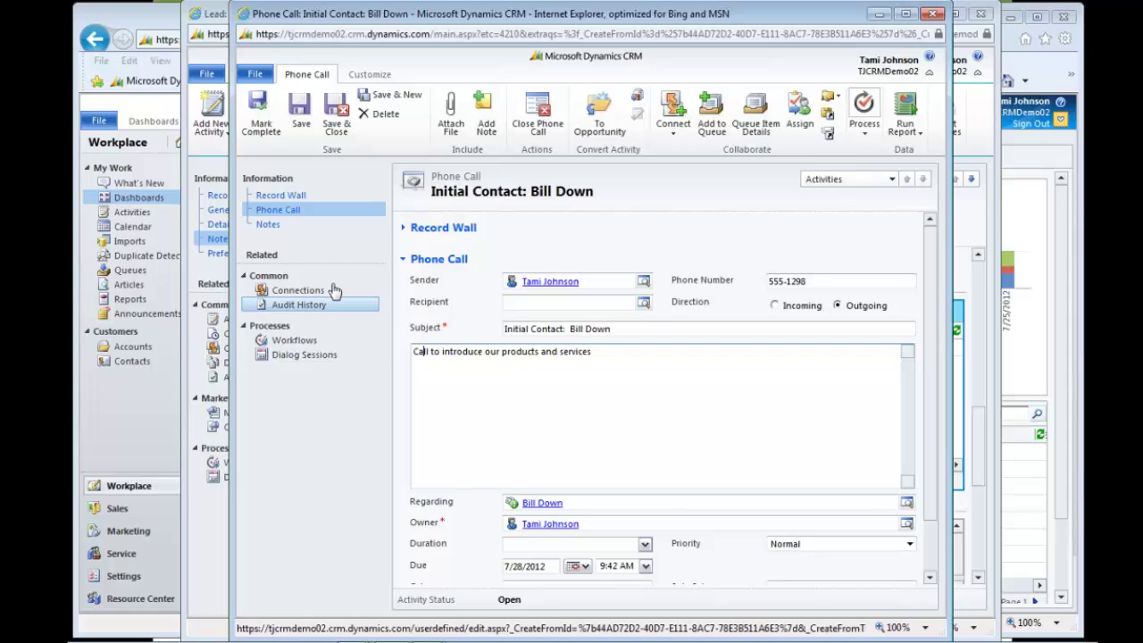
left_click(268, 224)
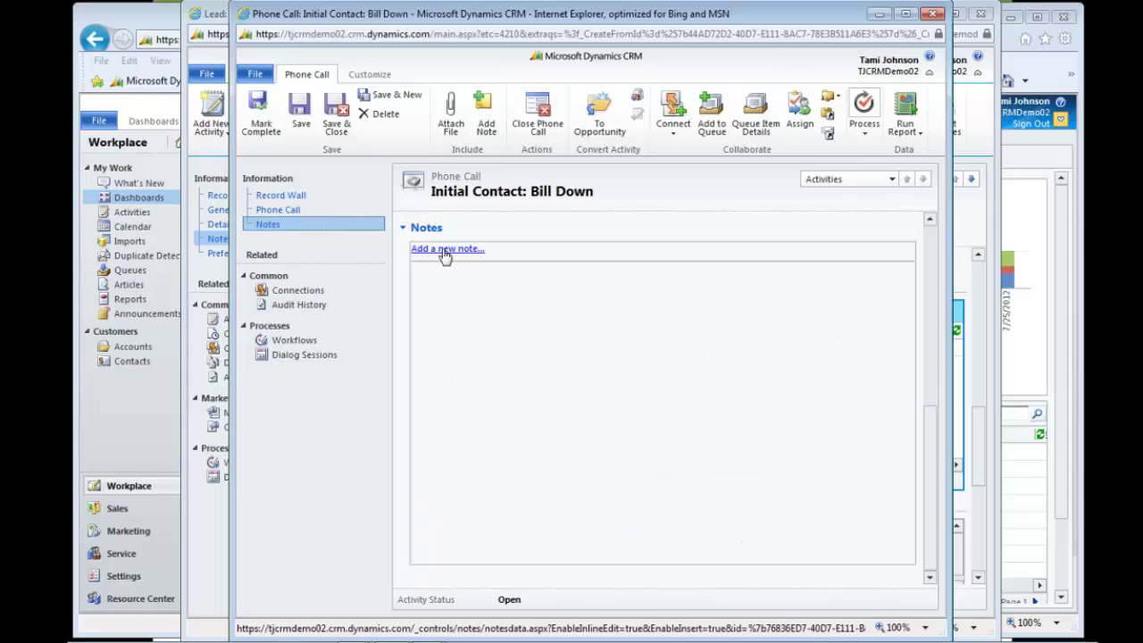
left_click(277, 210)
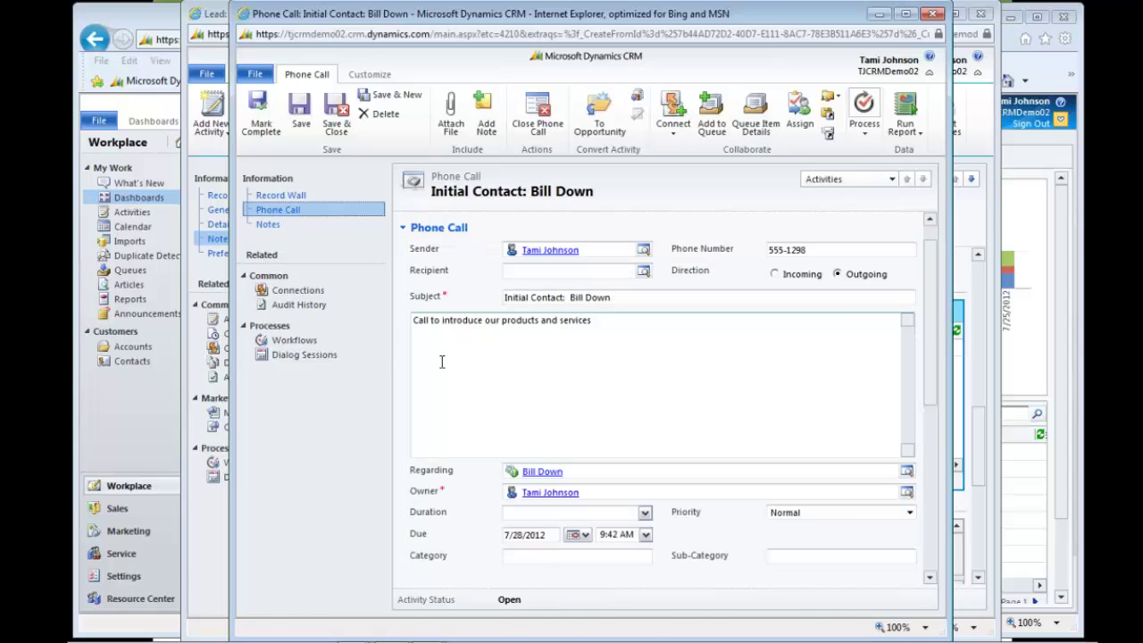
left_click(260, 124)
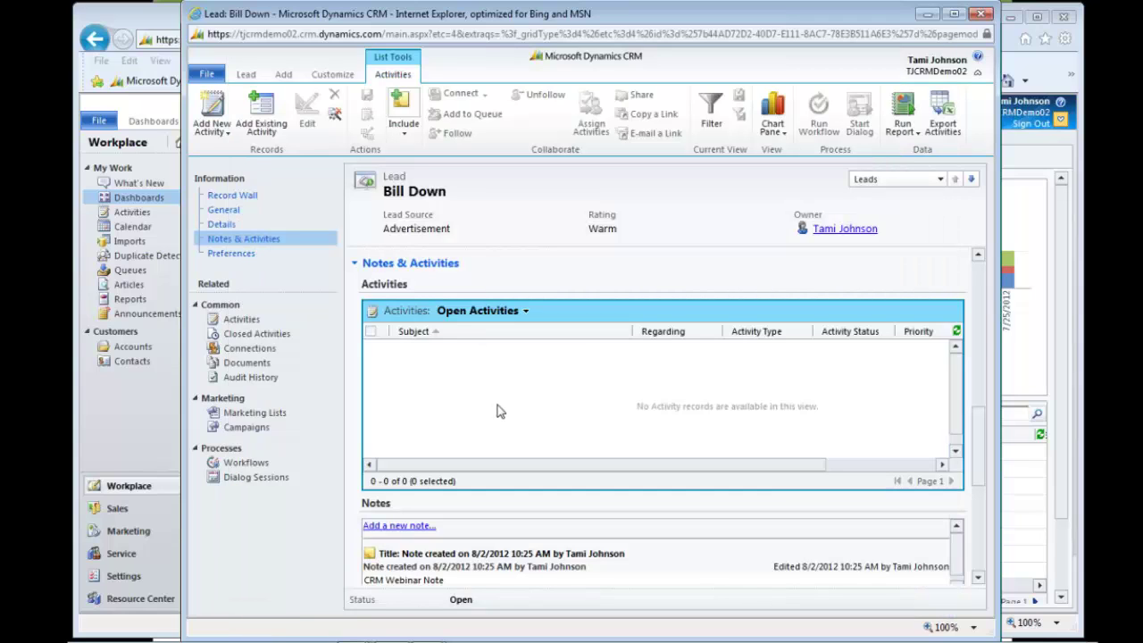
Refresh the lead's open activities and look over the details of the follow-up call to Downtown Grill.
left_click(956, 333)
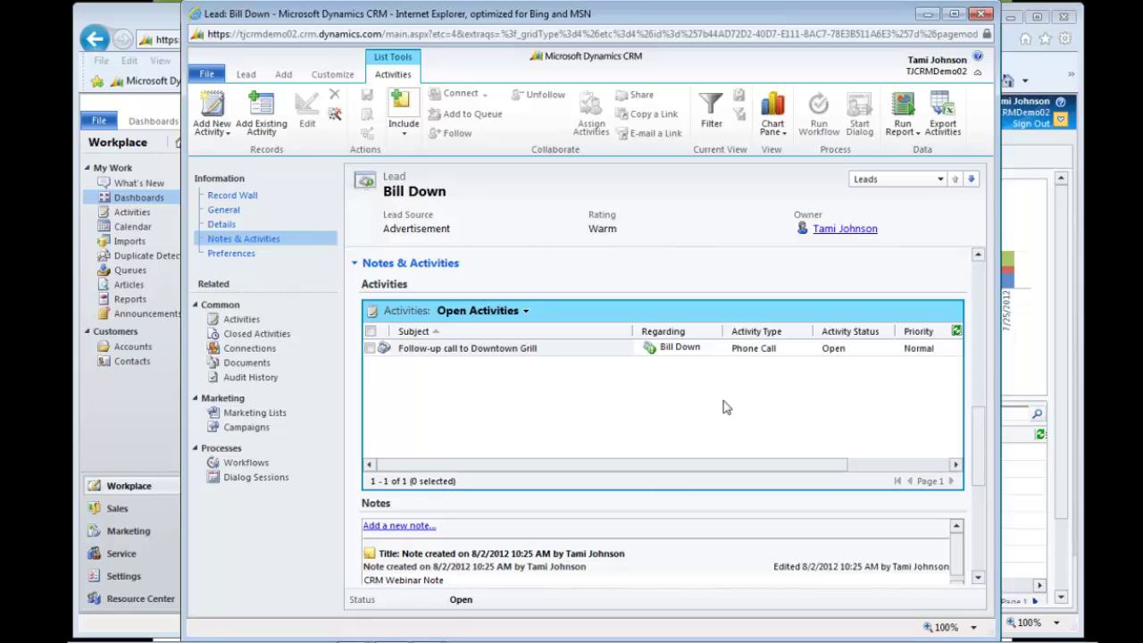
left_click(479, 350)
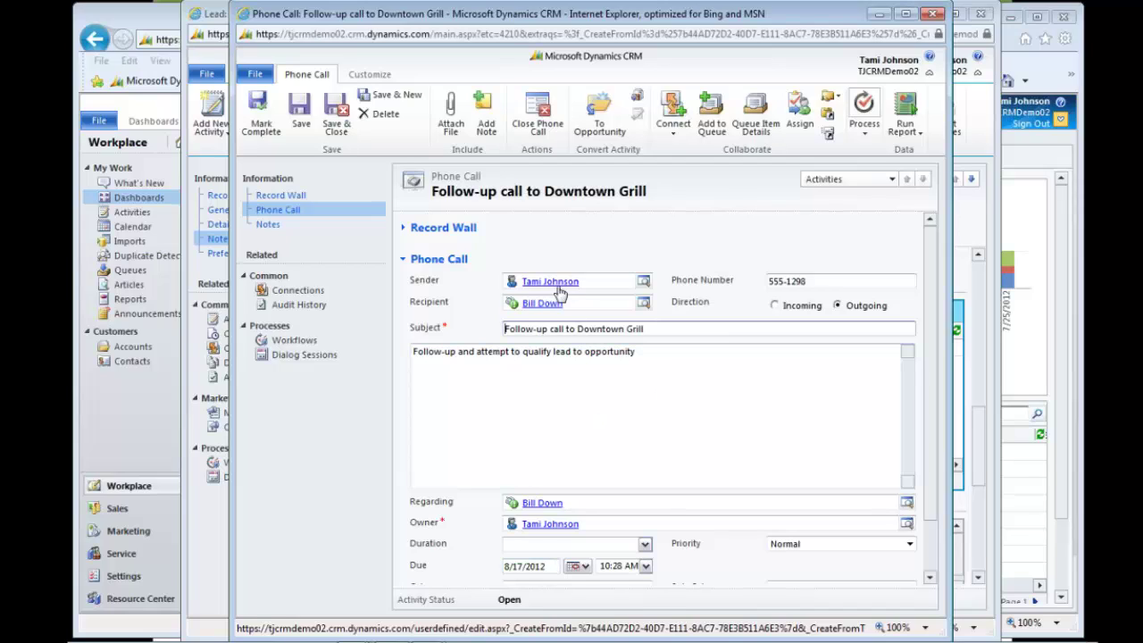
left_click(935, 16)
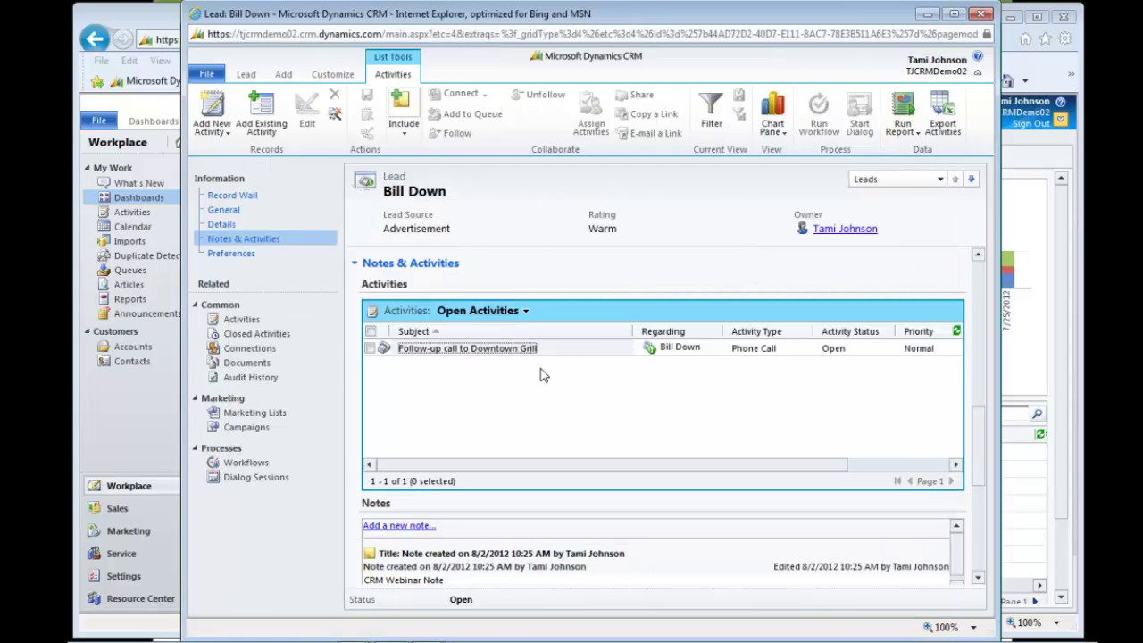
Review the lead's phone calls in the All Activities view and in its related open and closed activities.
left_click(528, 317)
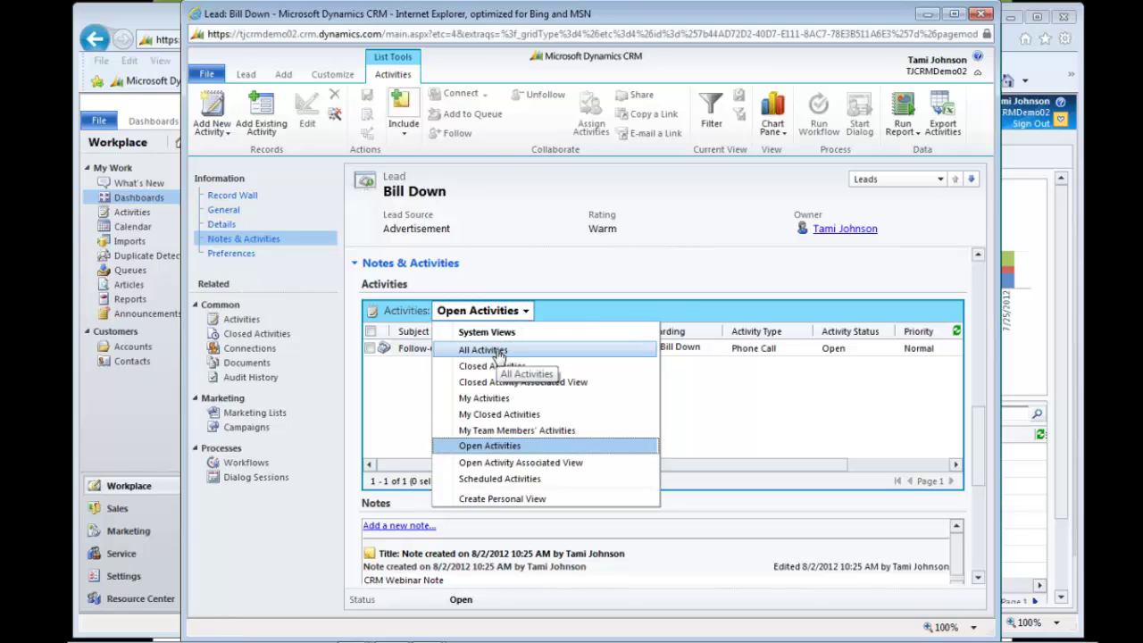
left_click(499, 352)
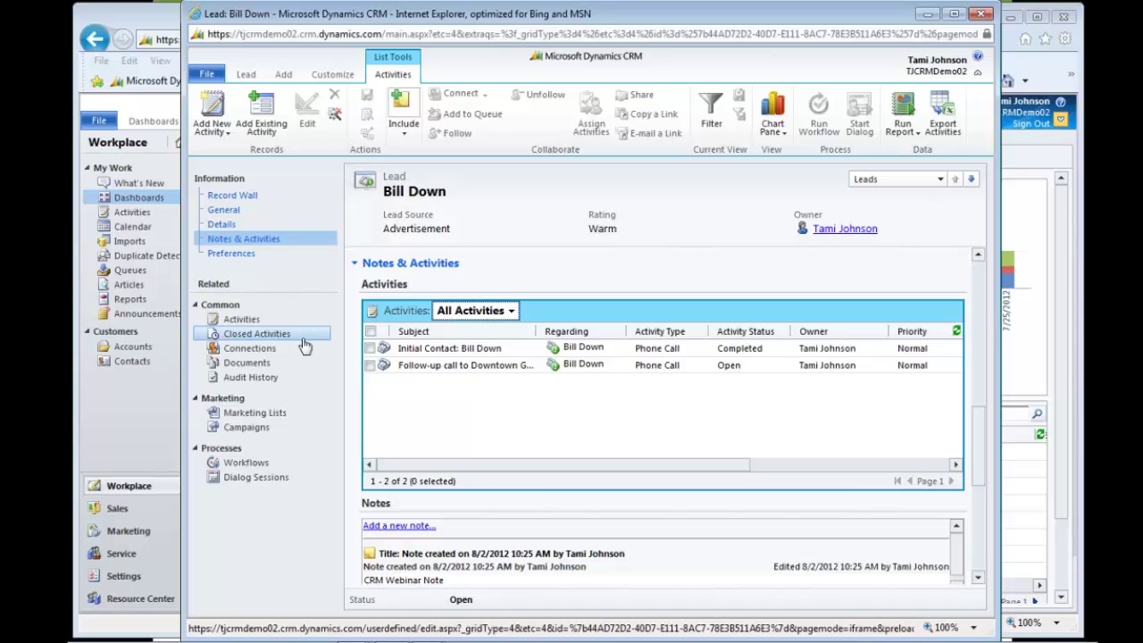
left_click(233, 322)
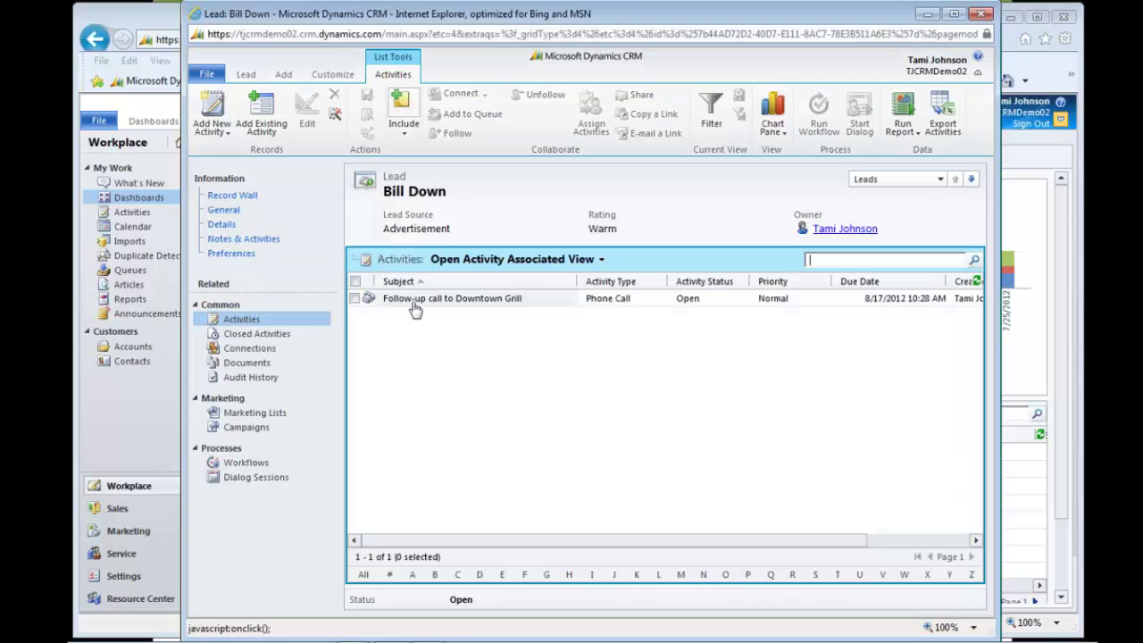
left_click(259, 334)
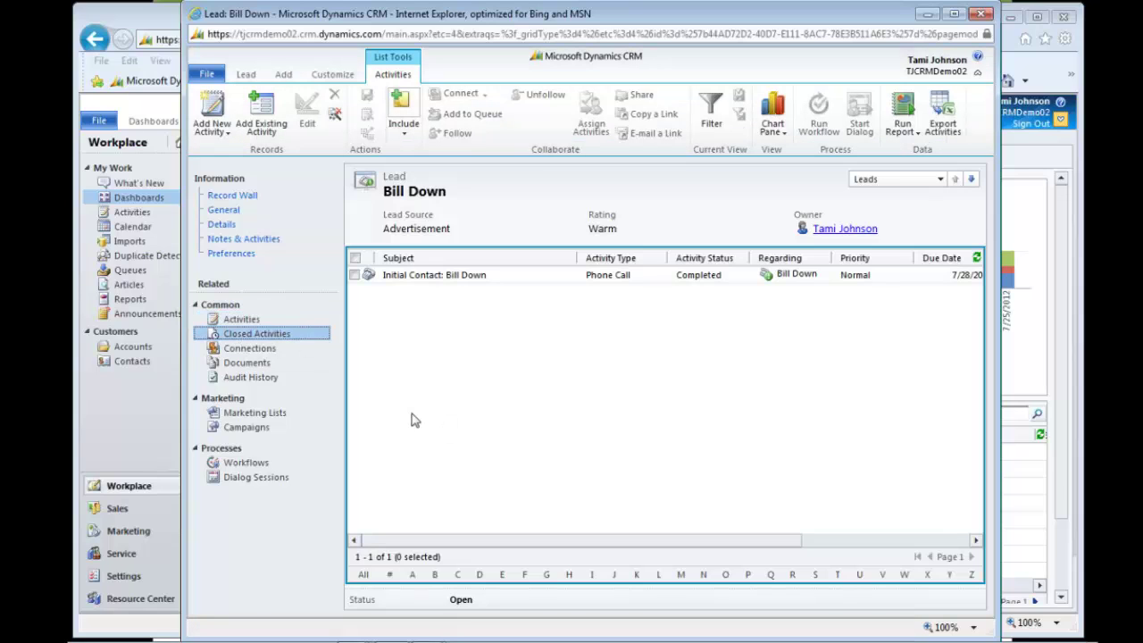
Examine the options for qualifying the lead into an account, contact and opportunity, and the disqualification statuses, without converting it.
left_click(230, 215)
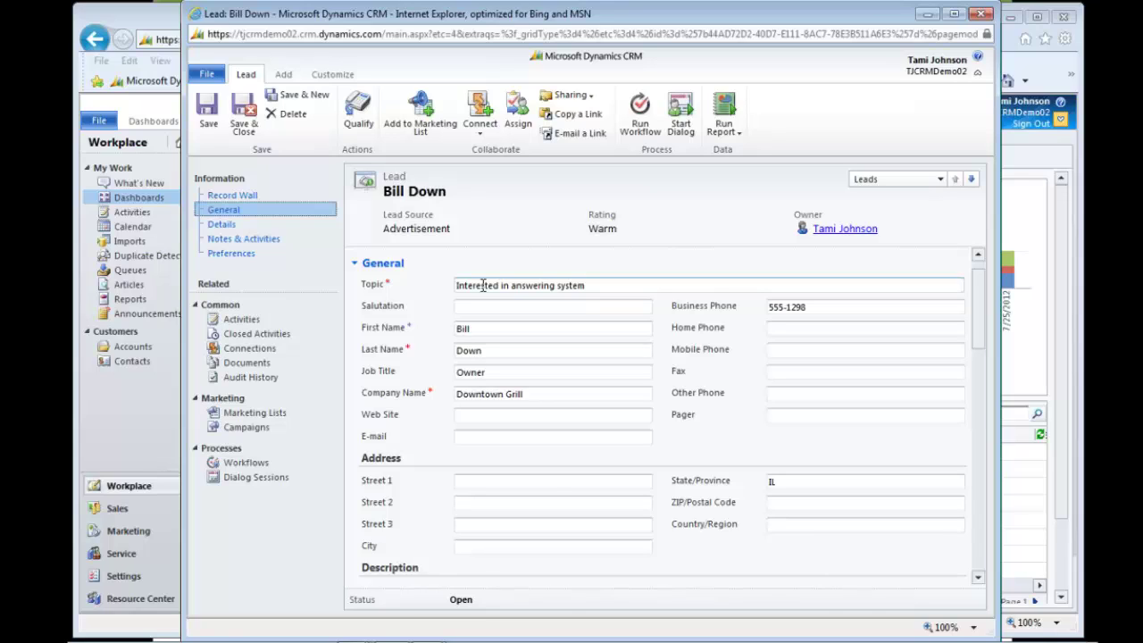
left_click(360, 112)
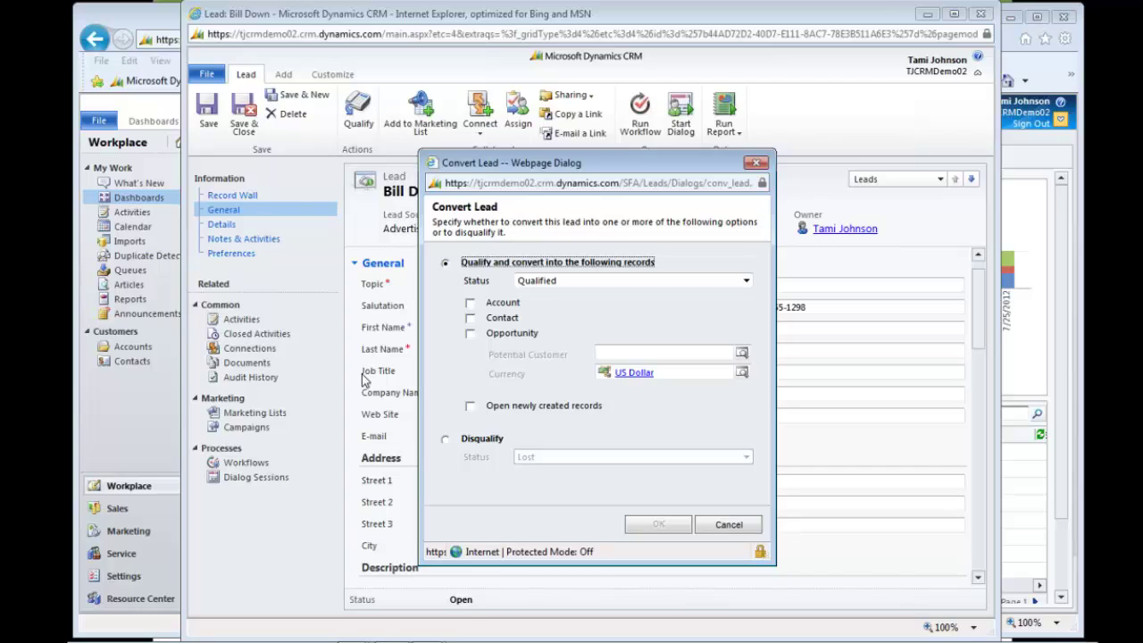
left_click(471, 304)
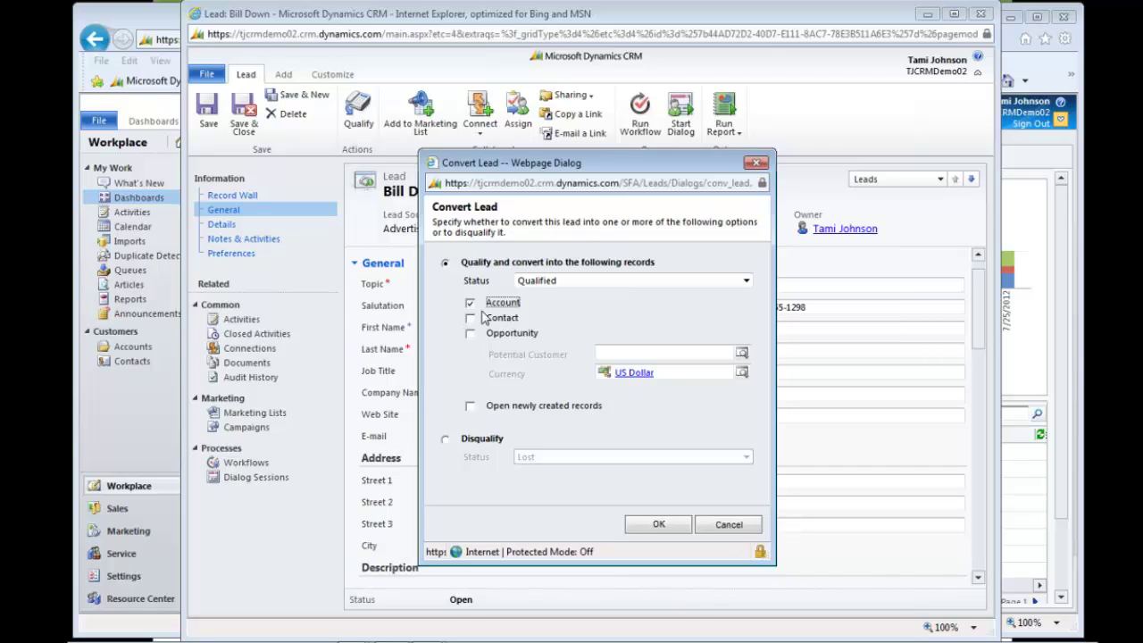
left_click(470, 318)
left_click(469, 333)
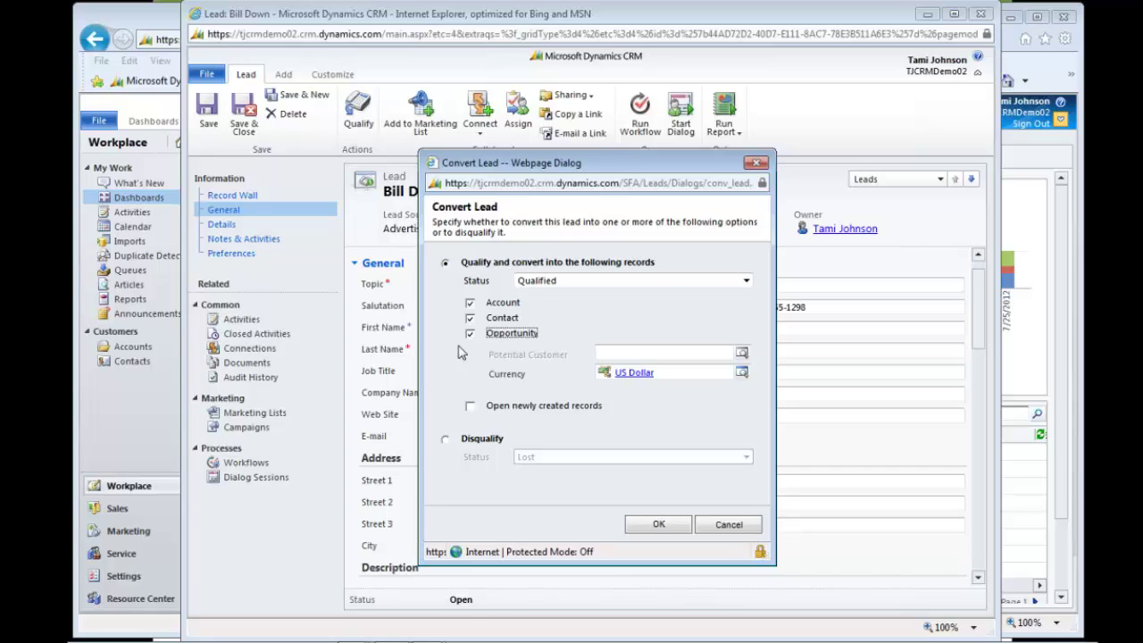
left_click(444, 438)
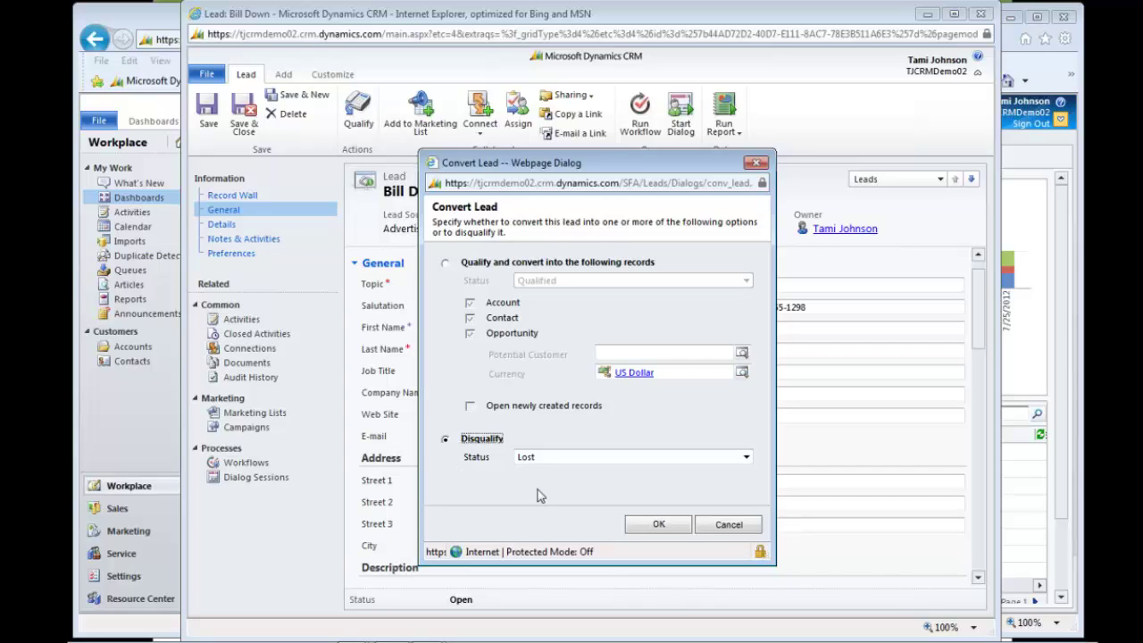
left_click(546, 458)
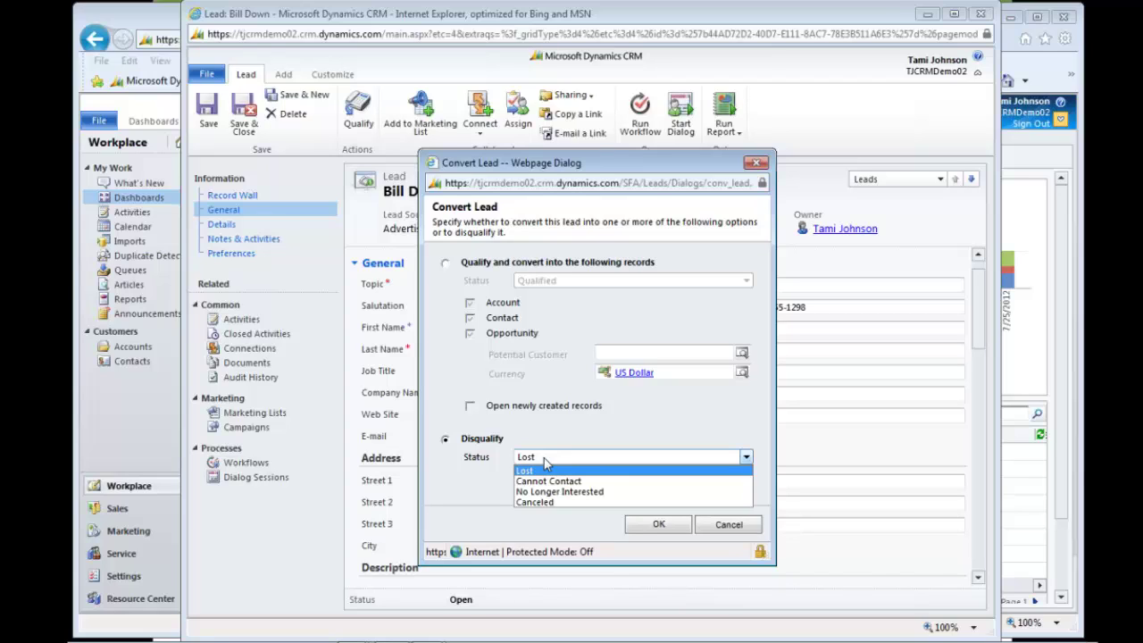
left_click(546, 470)
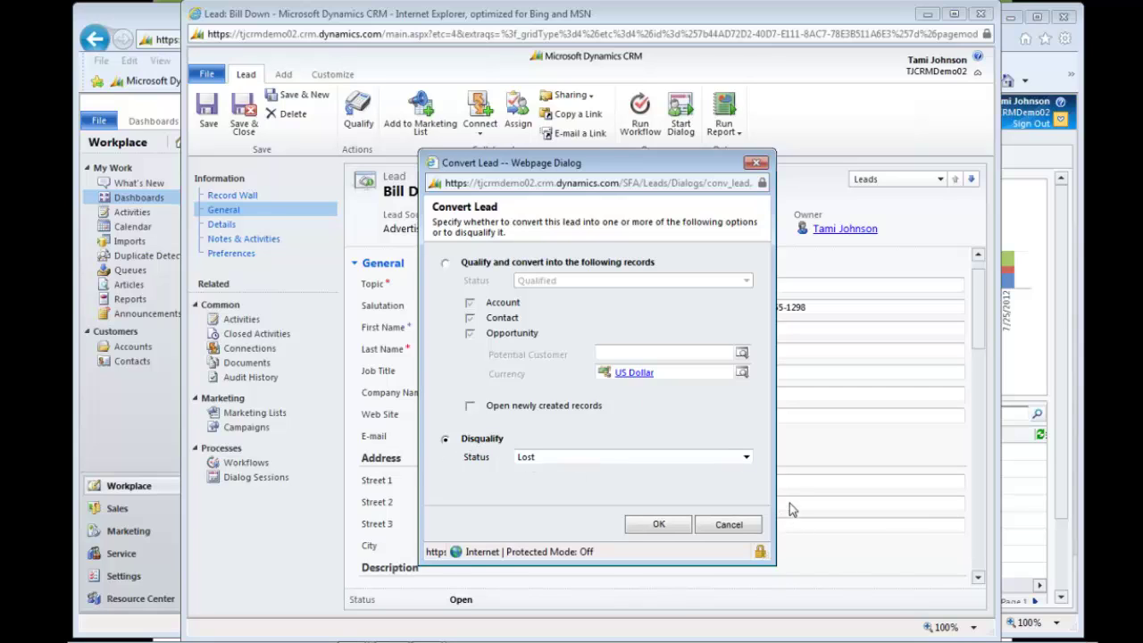
left_click(728, 524)
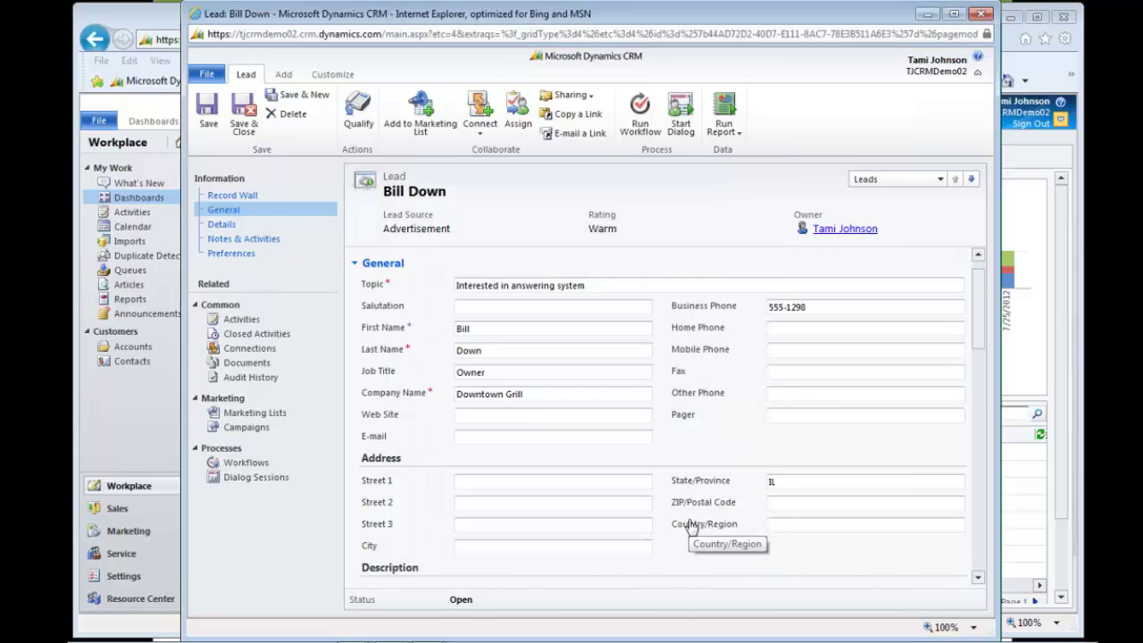
Close the lead and the leads list, and show the accounts in the personal view Stores.
left_click(986, 17)
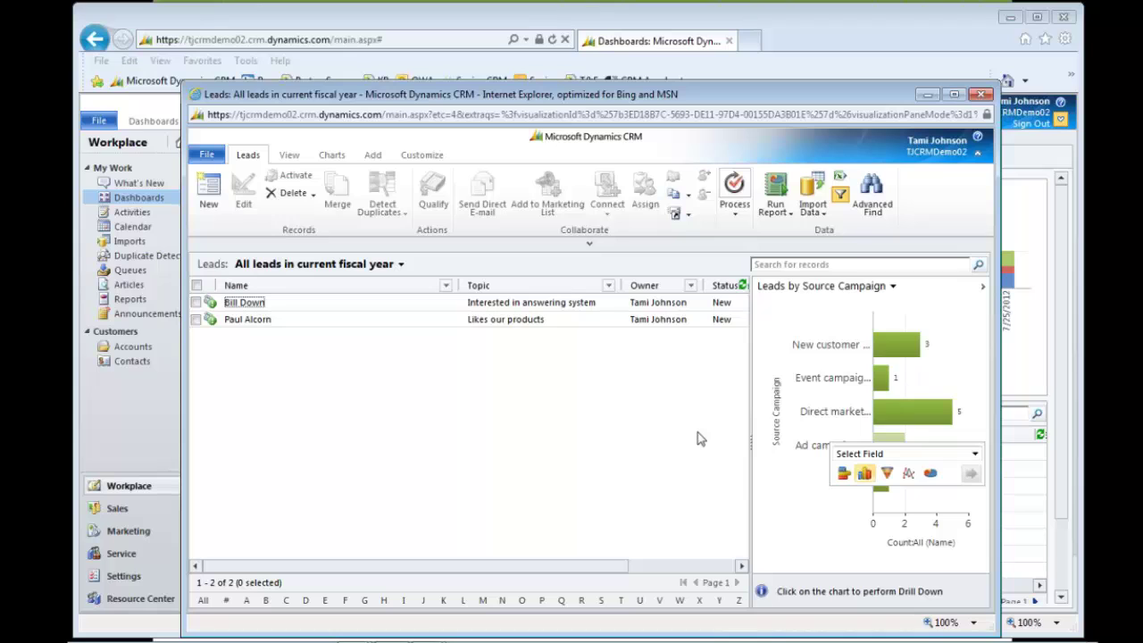
left_click(982, 96)
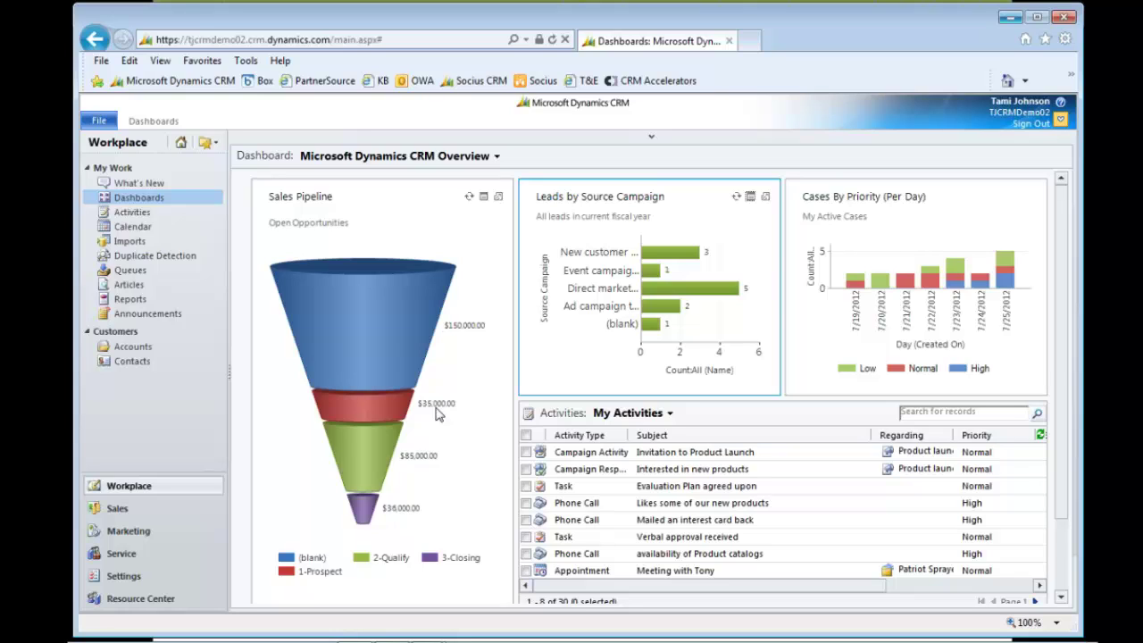
left_click(131, 350)
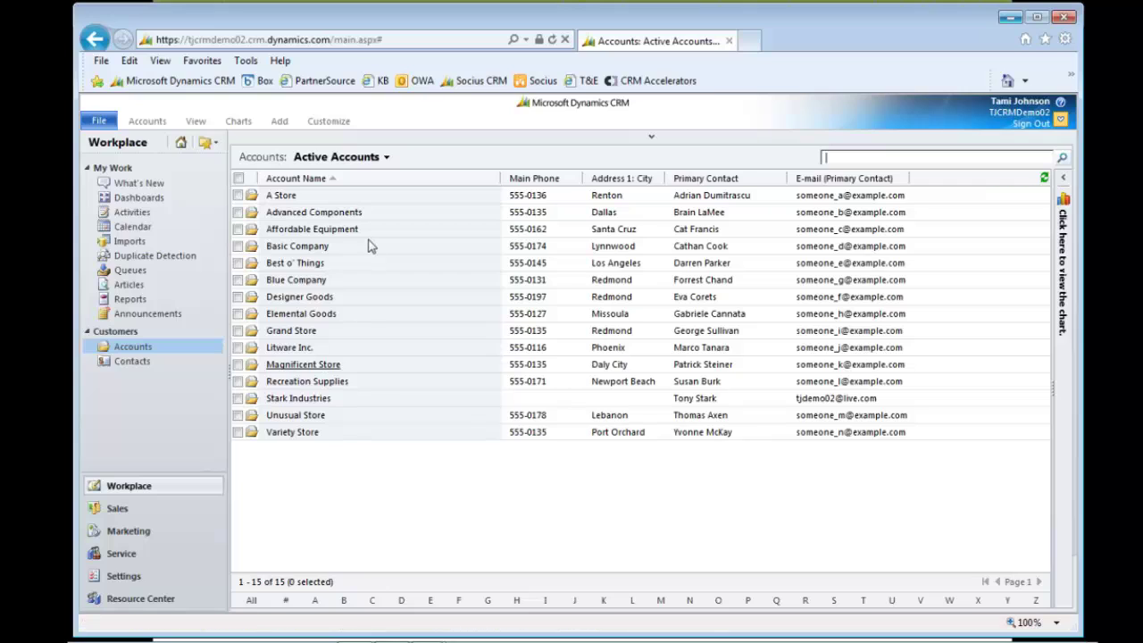
left_click(386, 158)
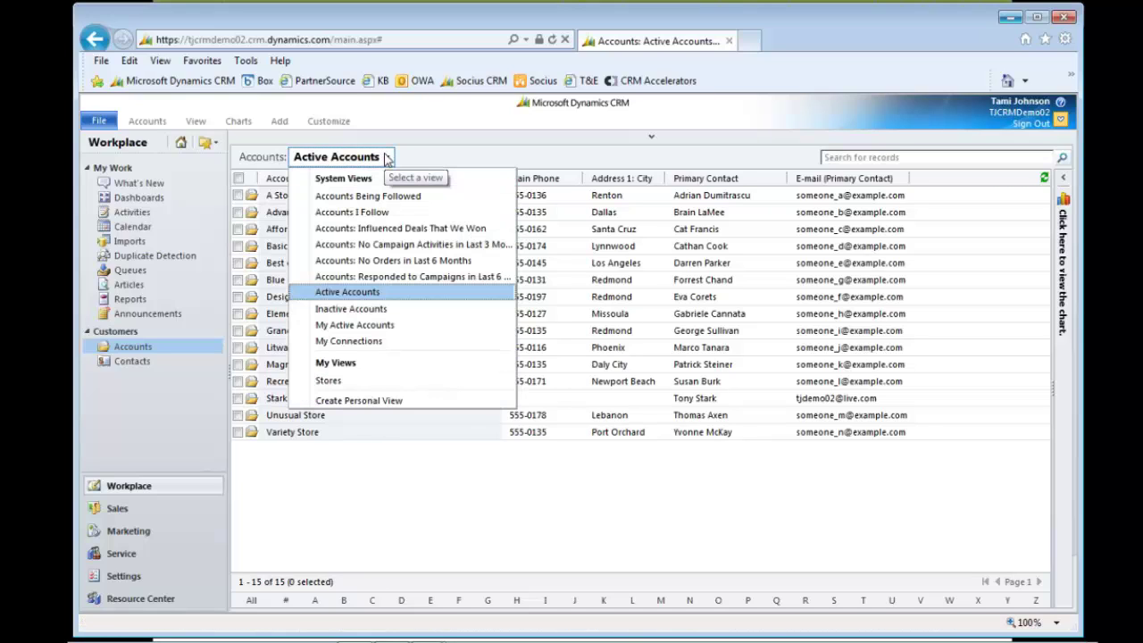
left_click(386, 158)
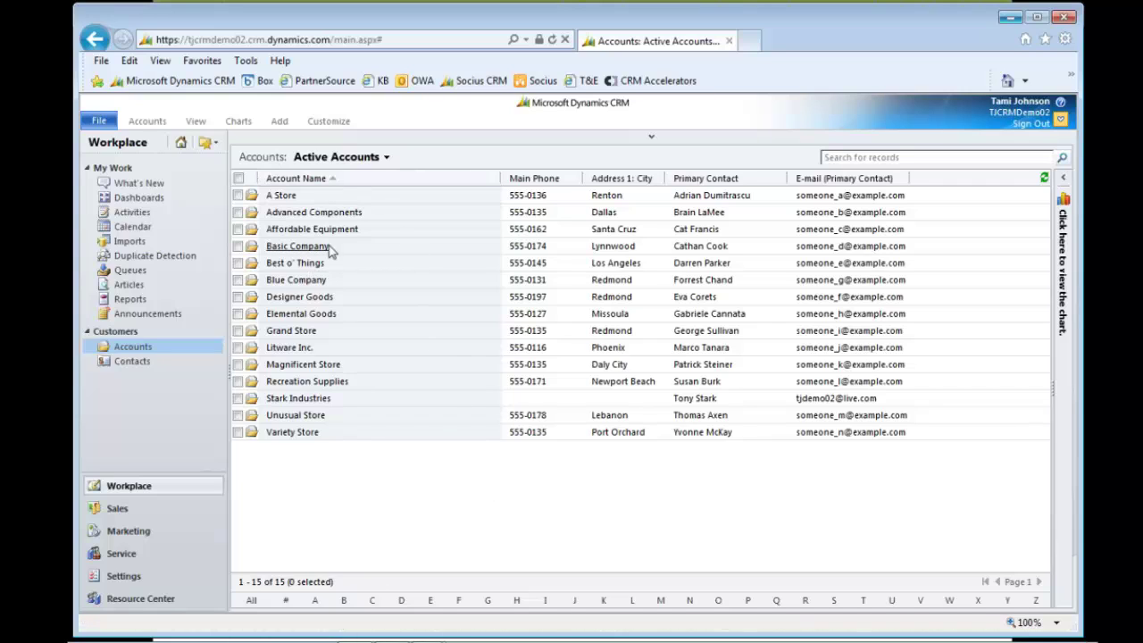
left_click(387, 158)
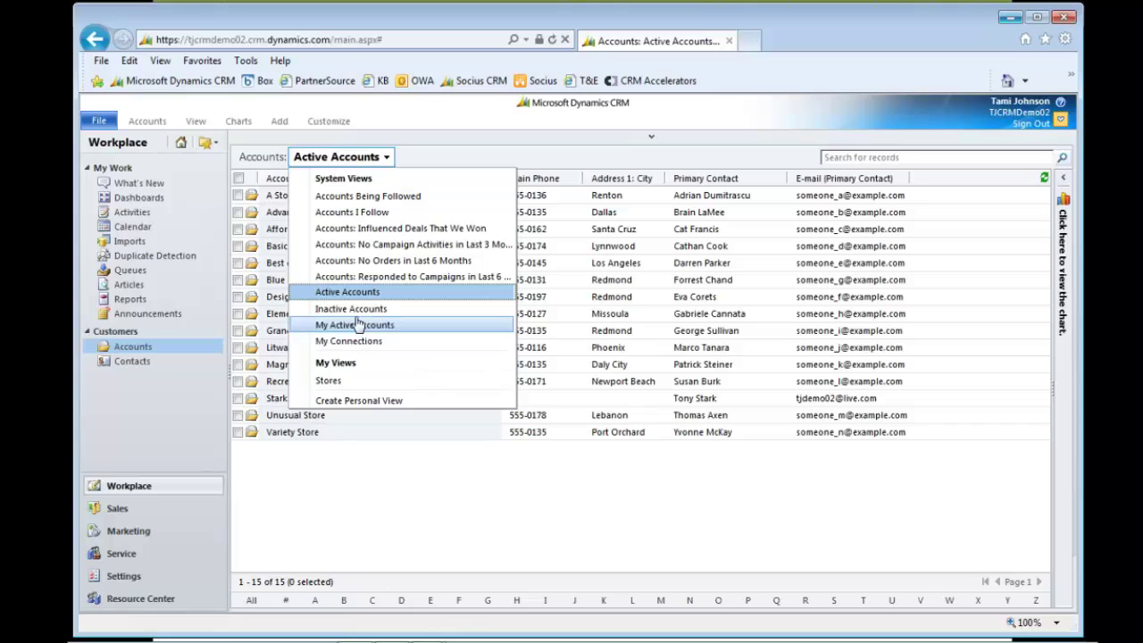
left_click(329, 383)
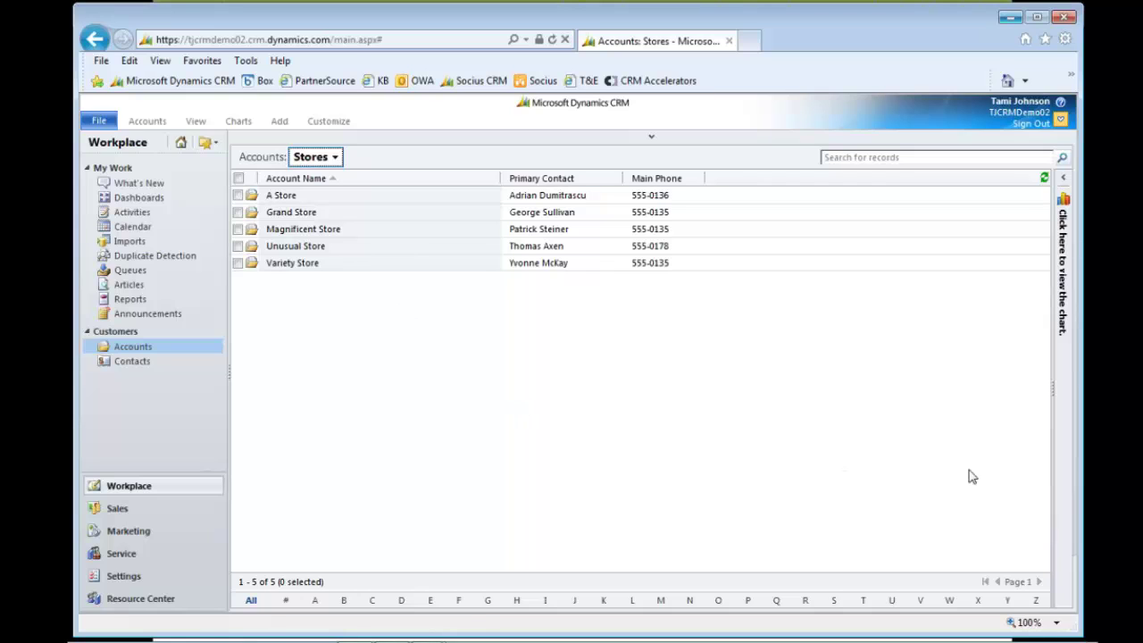
Select all accounts in the Stores view and look over the worksheet types for exporting them to Excel, without exporting.
left_click(1061, 119)
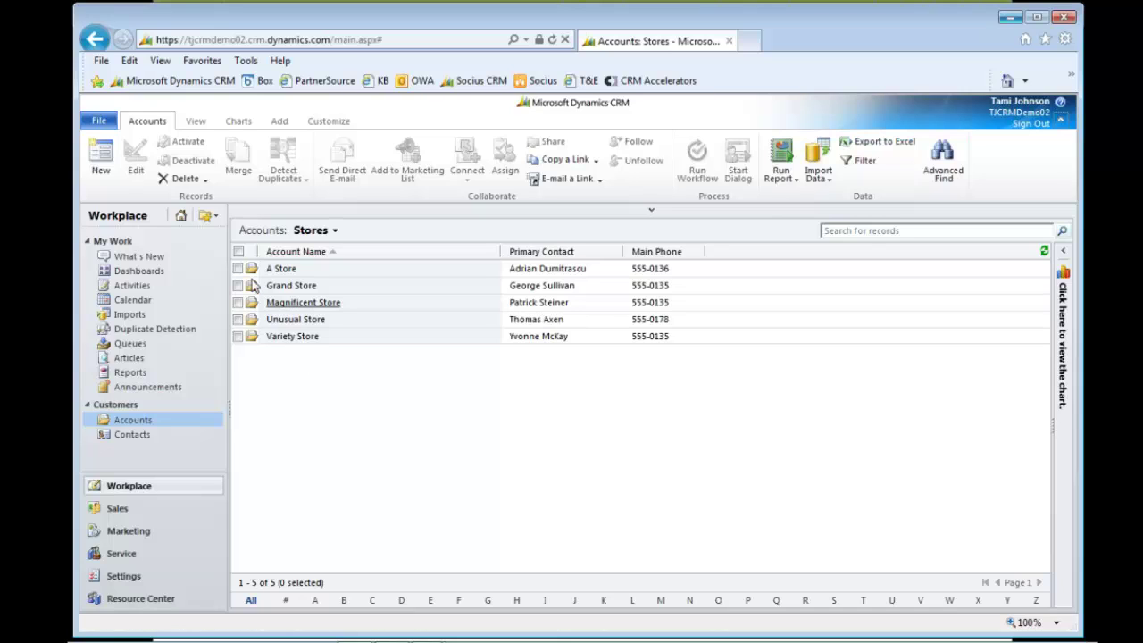
left_click(239, 251)
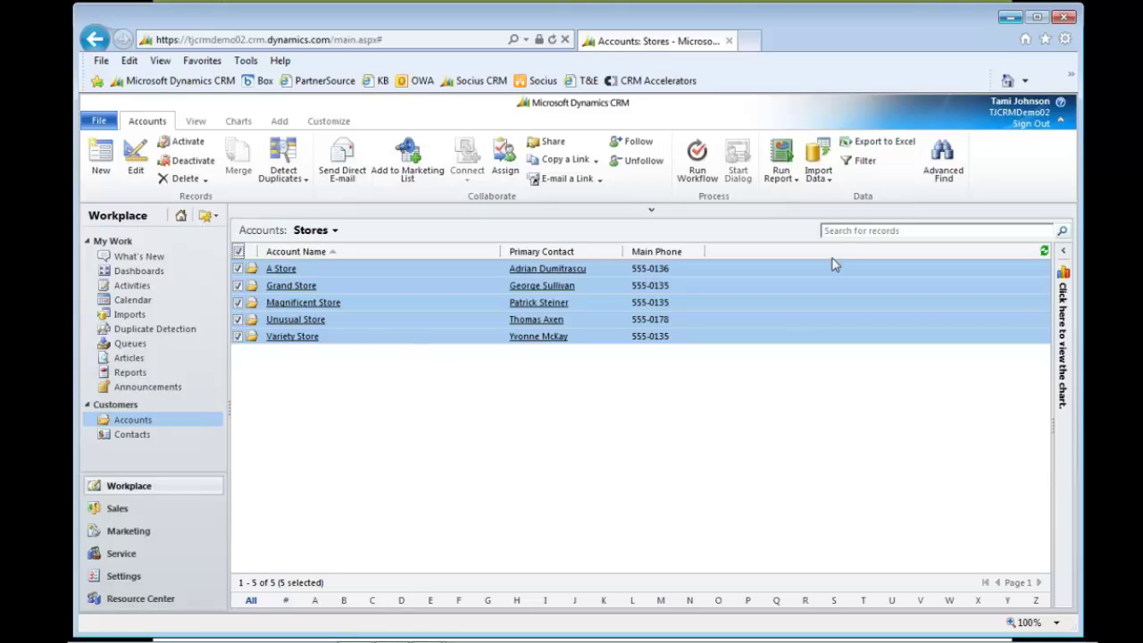
left_click(871, 142)
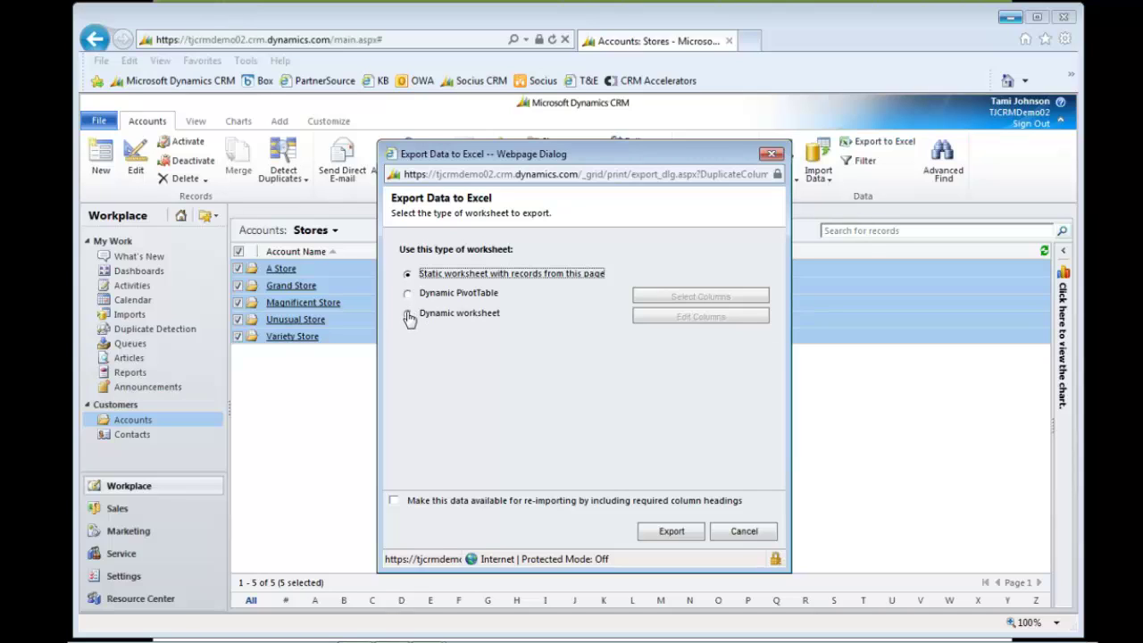
left_click(742, 530)
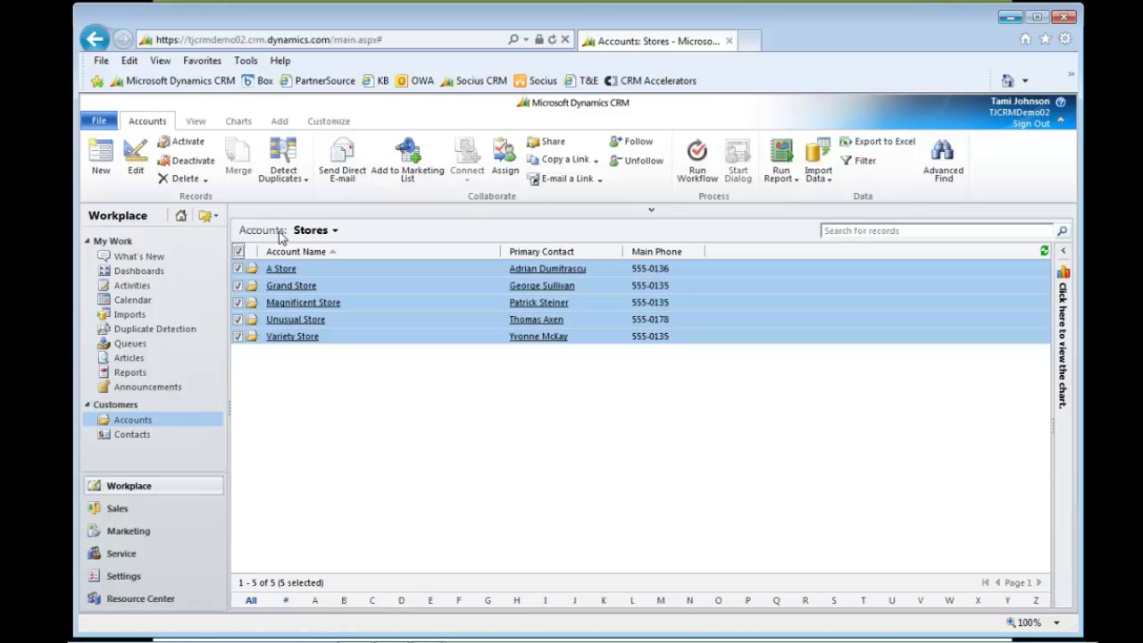
Set up a quick campaign named CRM Webinar Calls for all records on all pages, creating Phone Call activities assigned to Me.
left_click(280, 123)
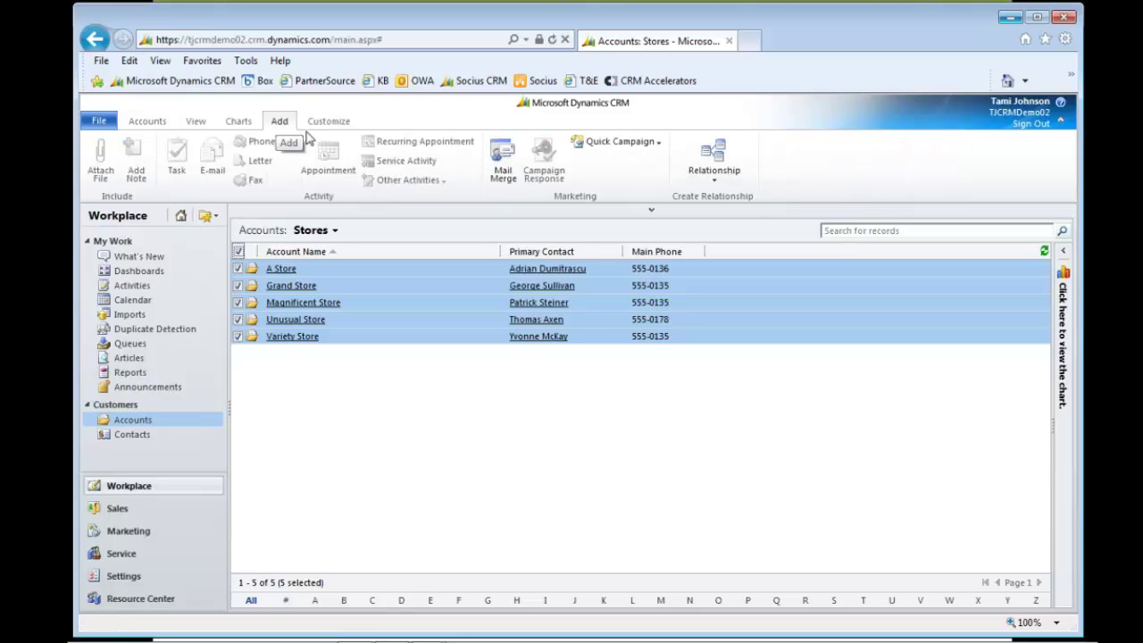
left_click(651, 144)
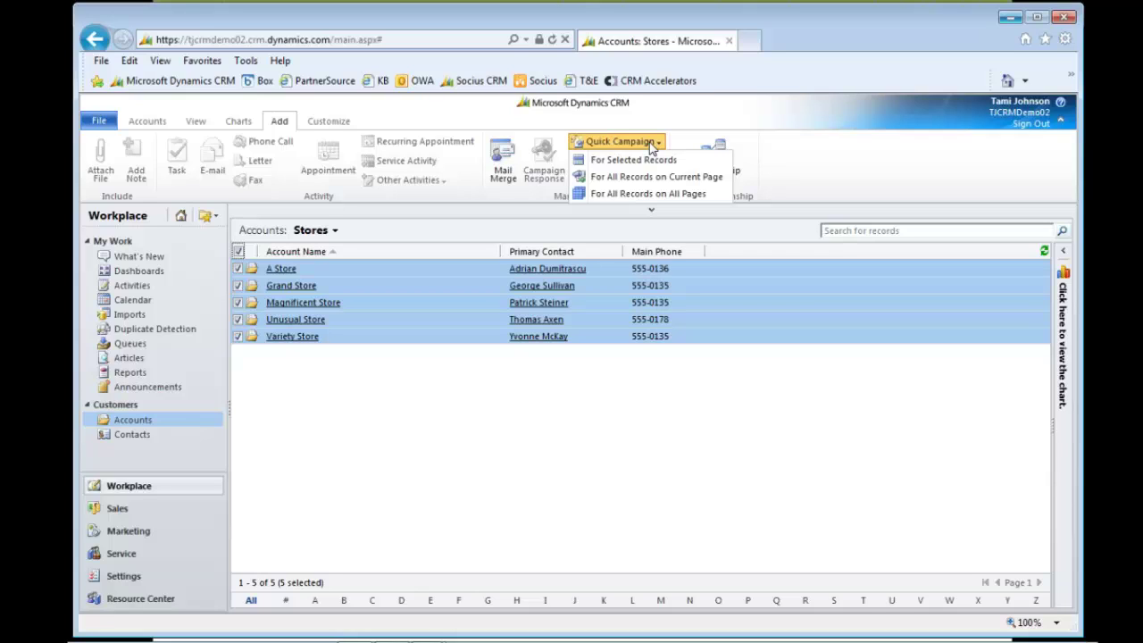
left_click(669, 193)
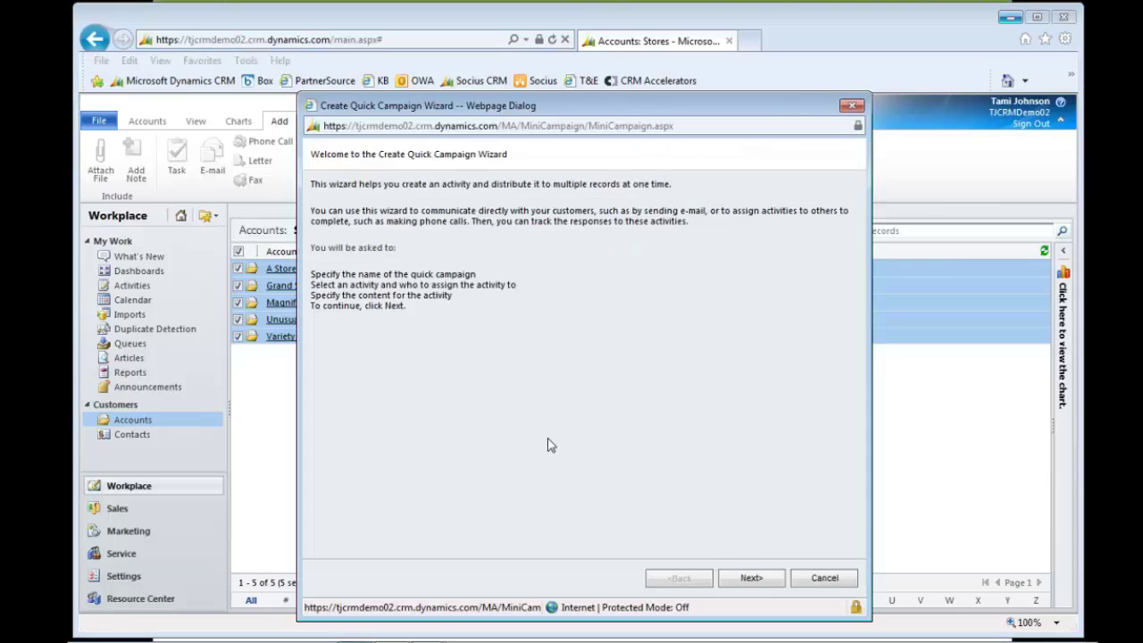
left_click(750, 578)
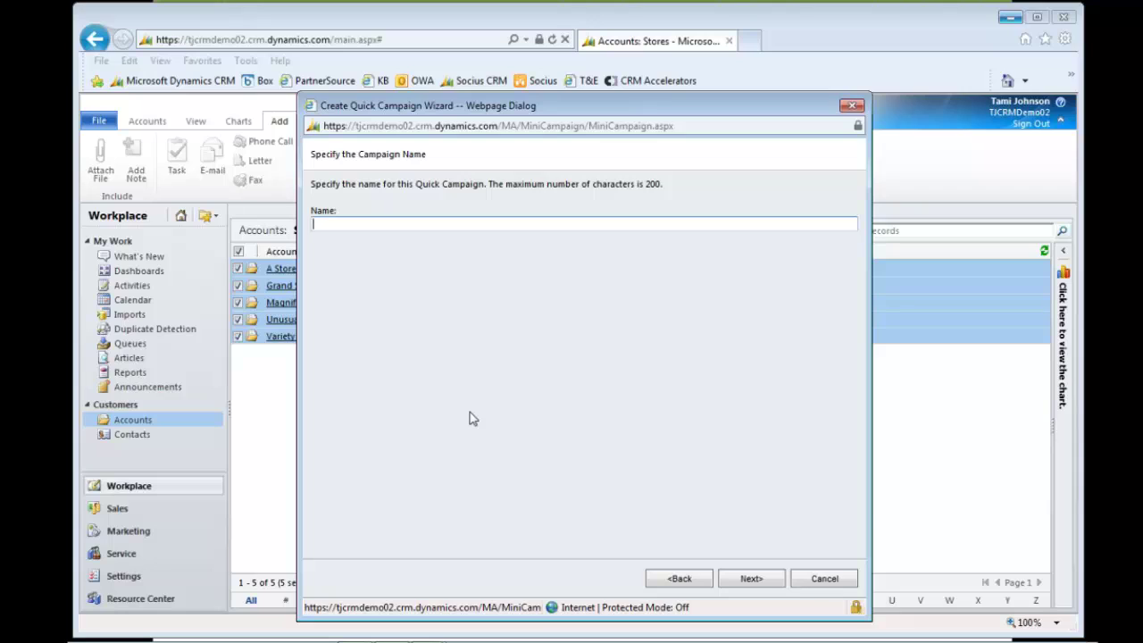
type("CRM Webinar Calls")
left_click(750, 578)
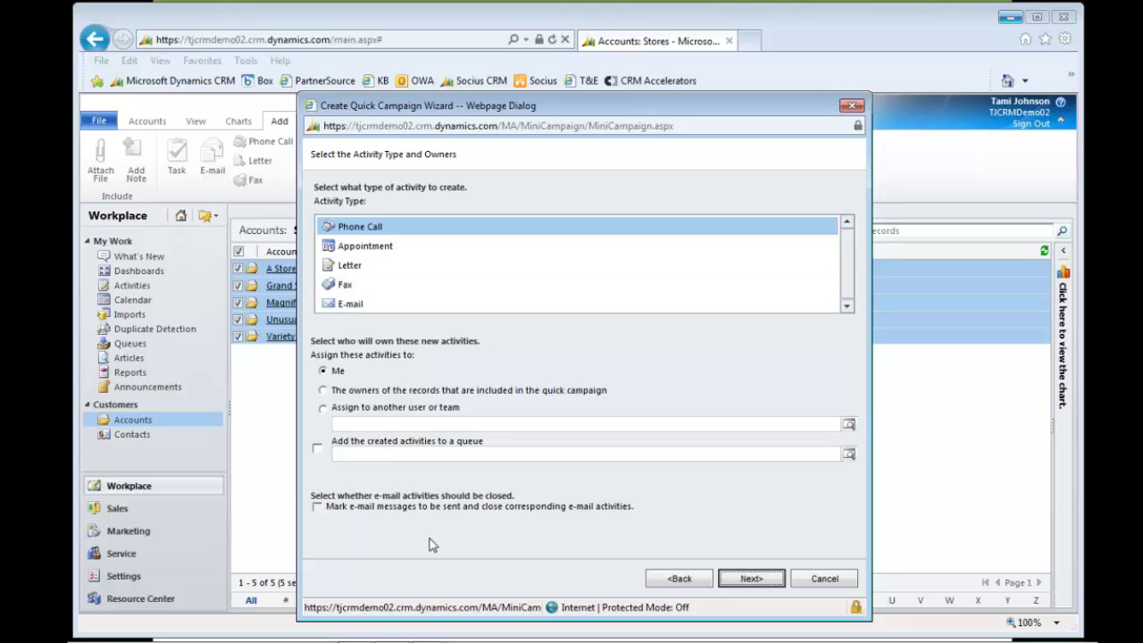
left_click(743, 582)
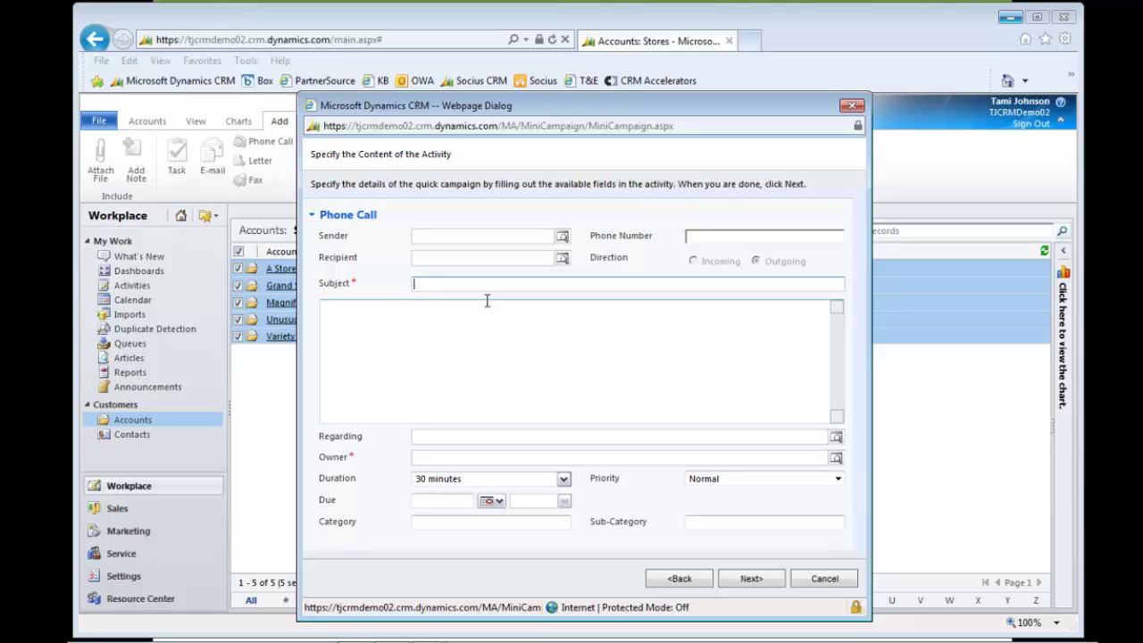
Give the campaign's phone call the subject CRM Webinar Calls and the description "Script ...", and create the quick campaign.
type("CRM Webinar Calls")
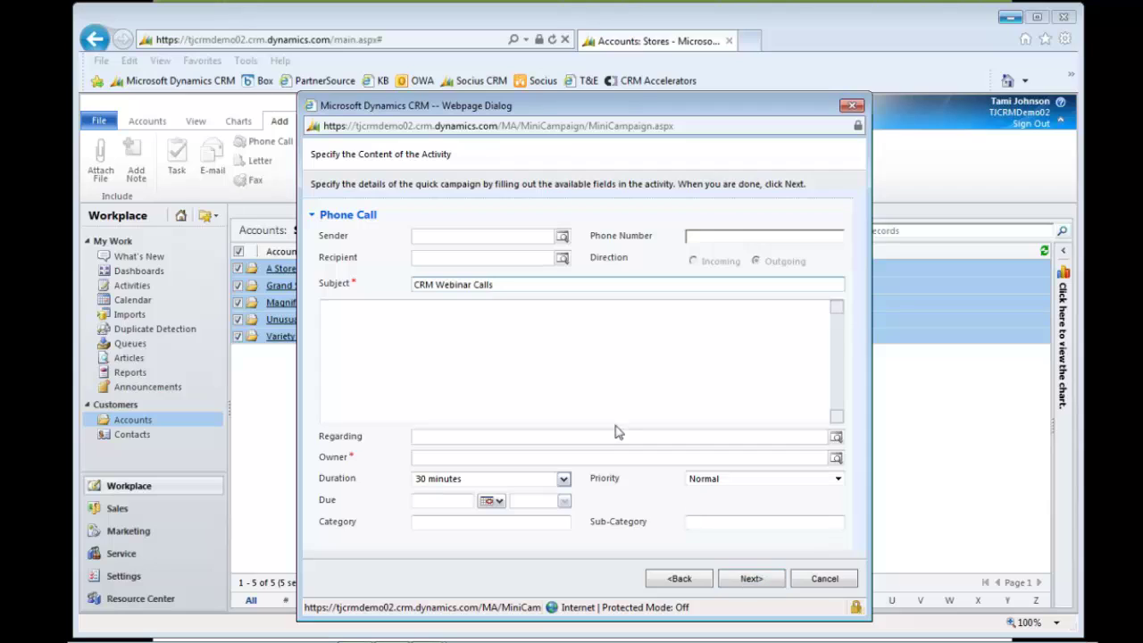
left_click(453, 353)
type("Script....")
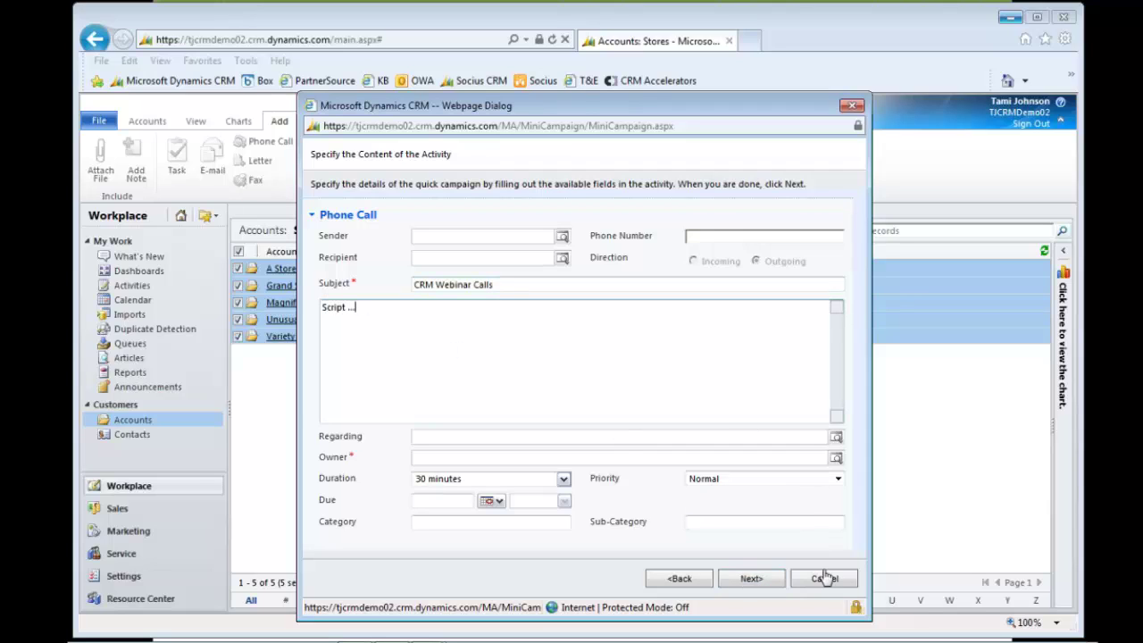
left_click(752, 579)
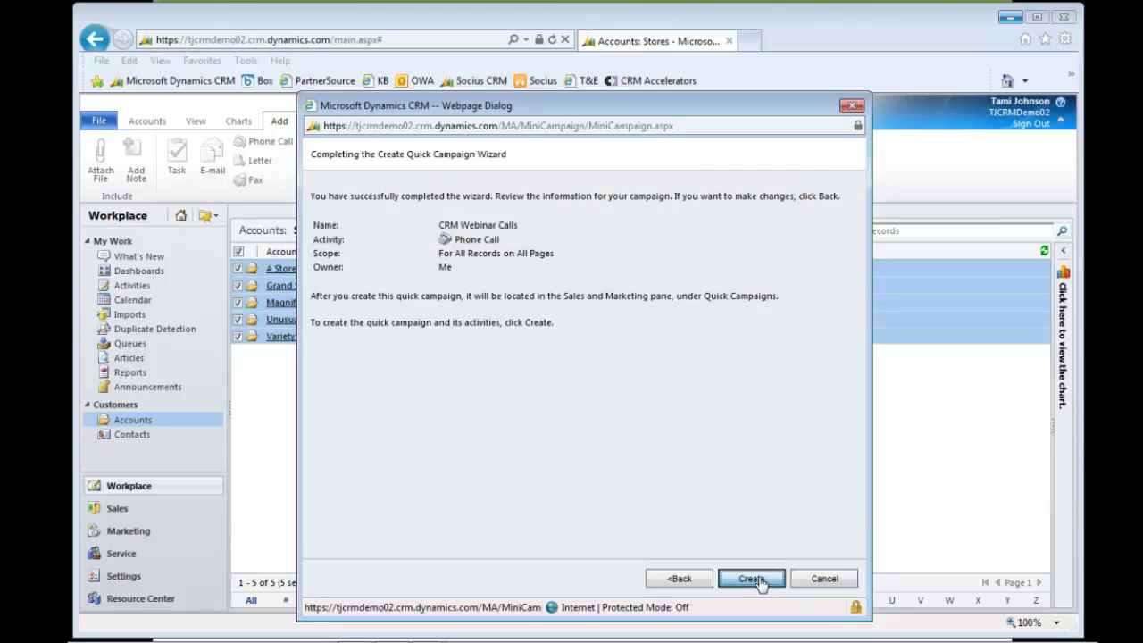
key("Return")
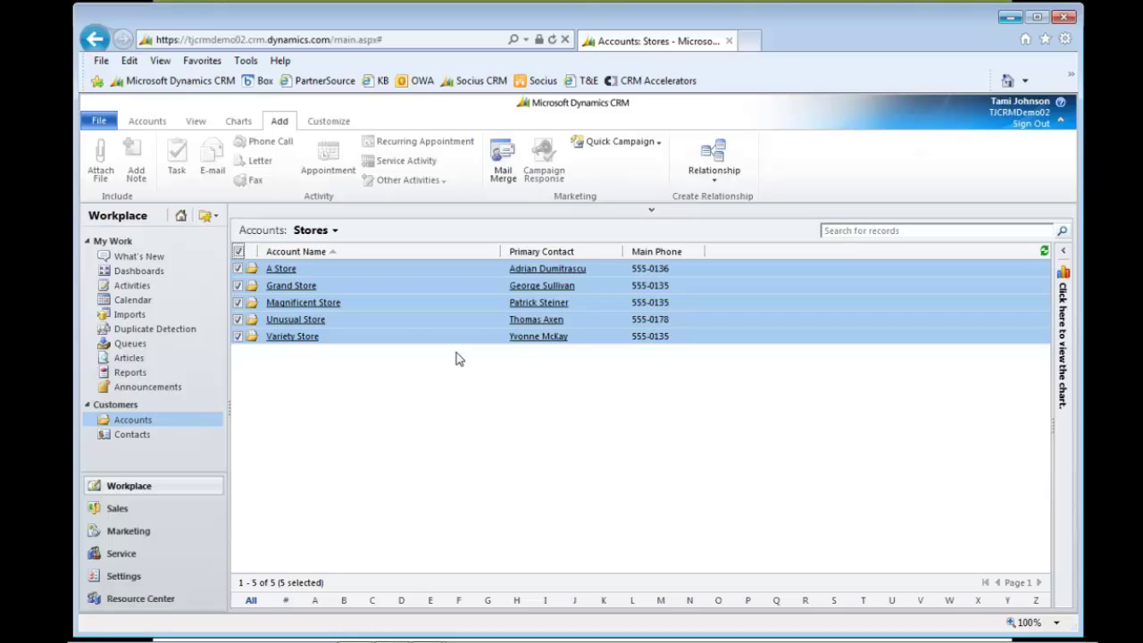
Show the activities in the My Phone Calls view and filter them by due date to Overdue.
left_click(132, 286)
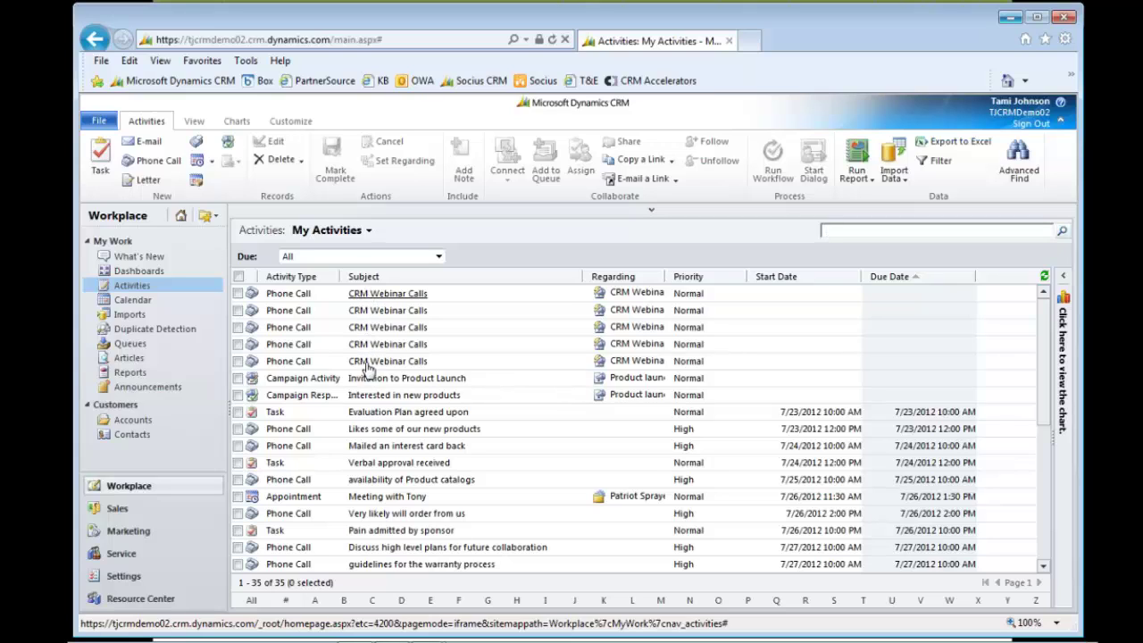
left_click(369, 231)
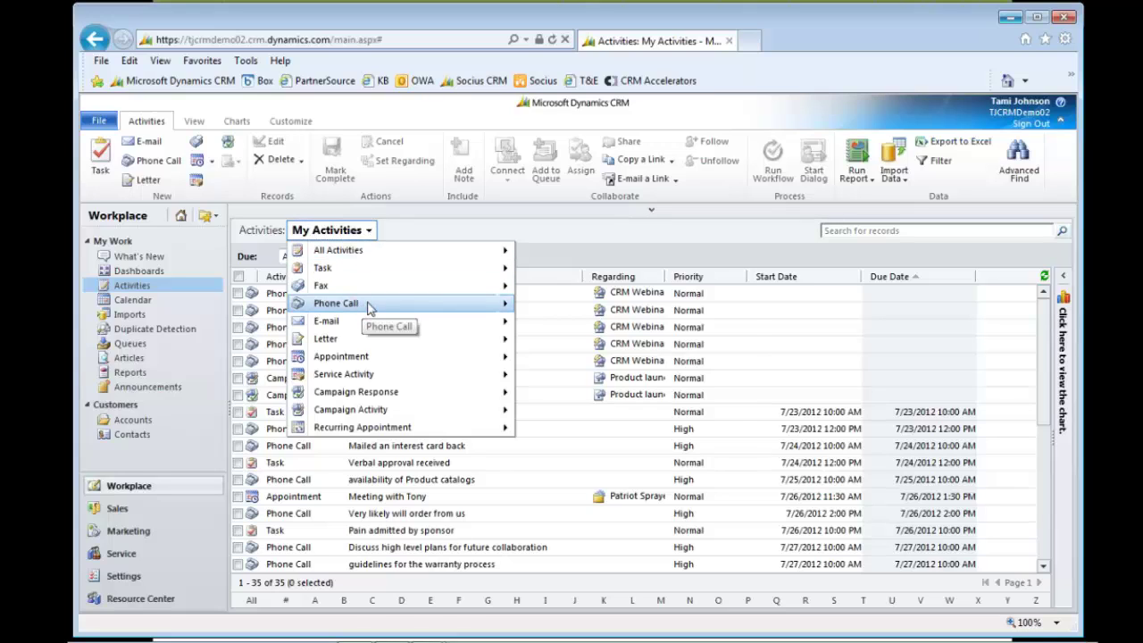
mouse_move(370, 305)
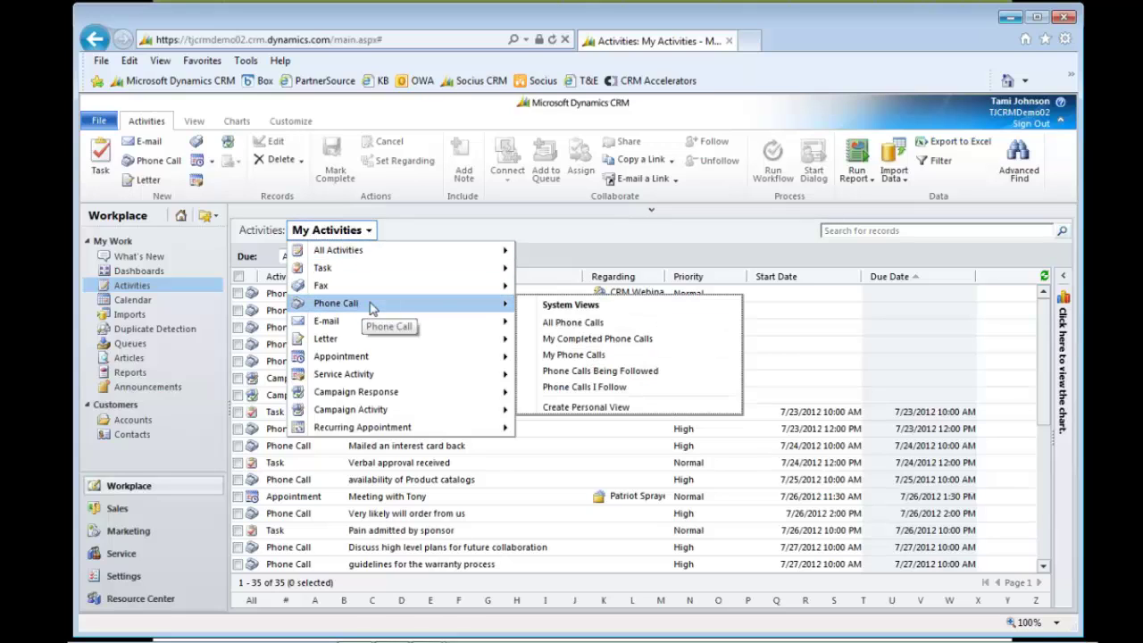
left_click(575, 356)
left_click(544, 484)
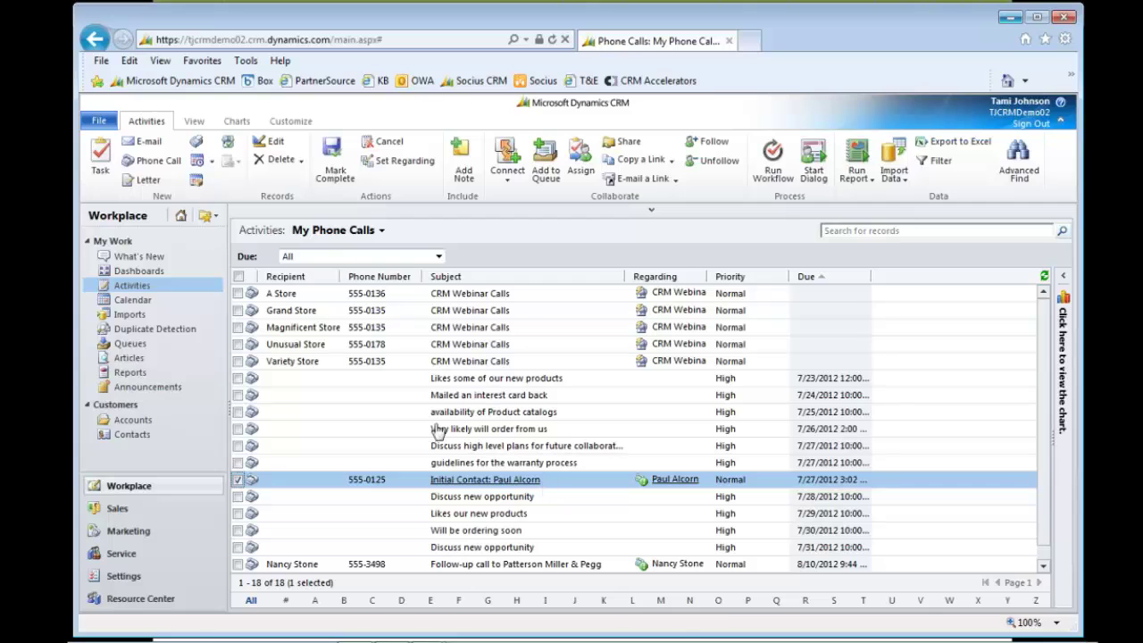
left_click(438, 257)
left_click(299, 270)
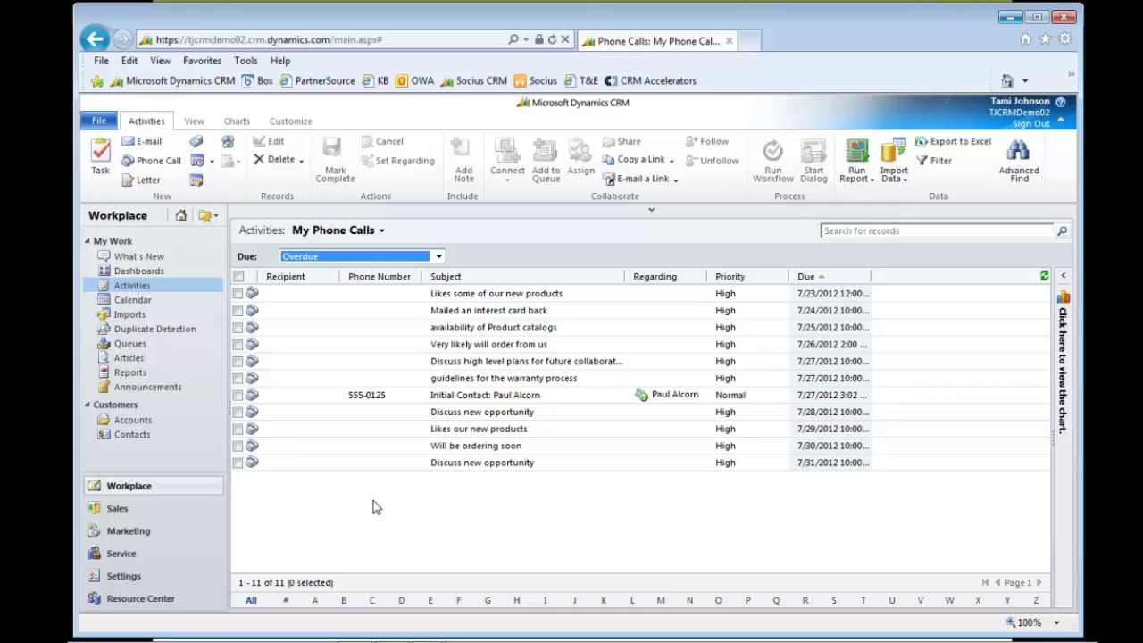
Open the Variety Store account from the accounts list and review its contacts, notes and activities, and sub-accounts.
left_click(132, 424)
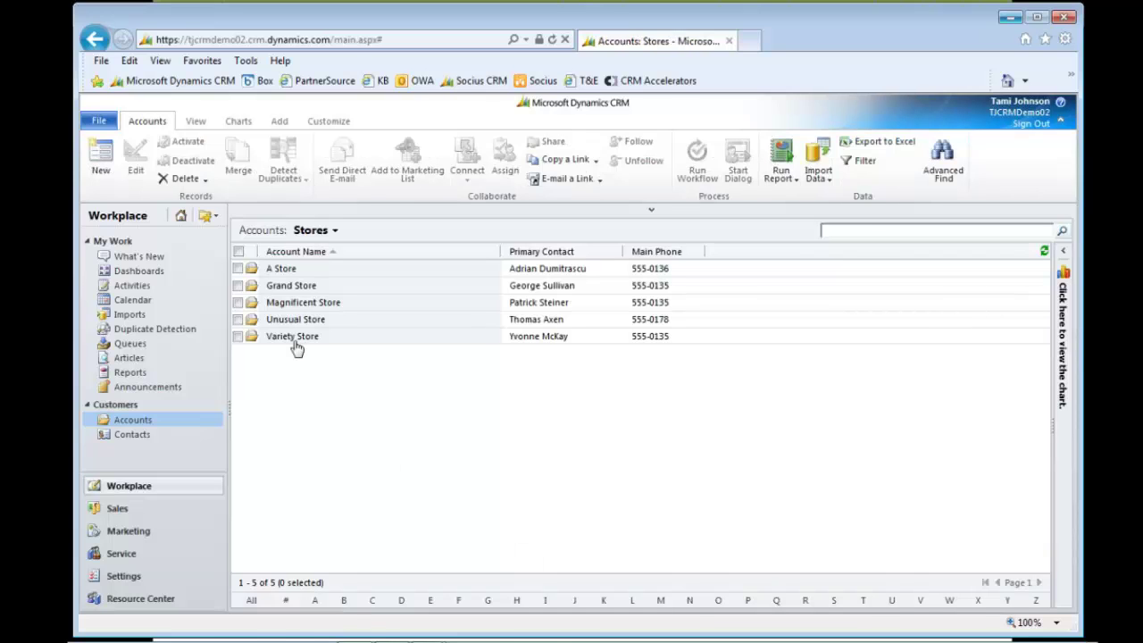
left_click(294, 342)
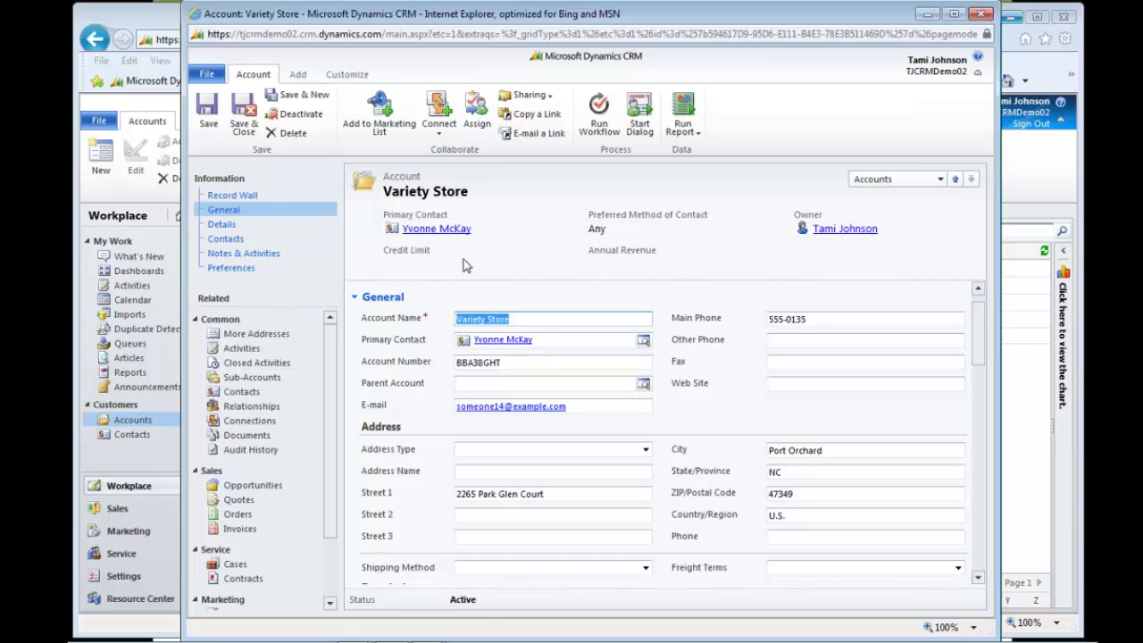
left_click(227, 239)
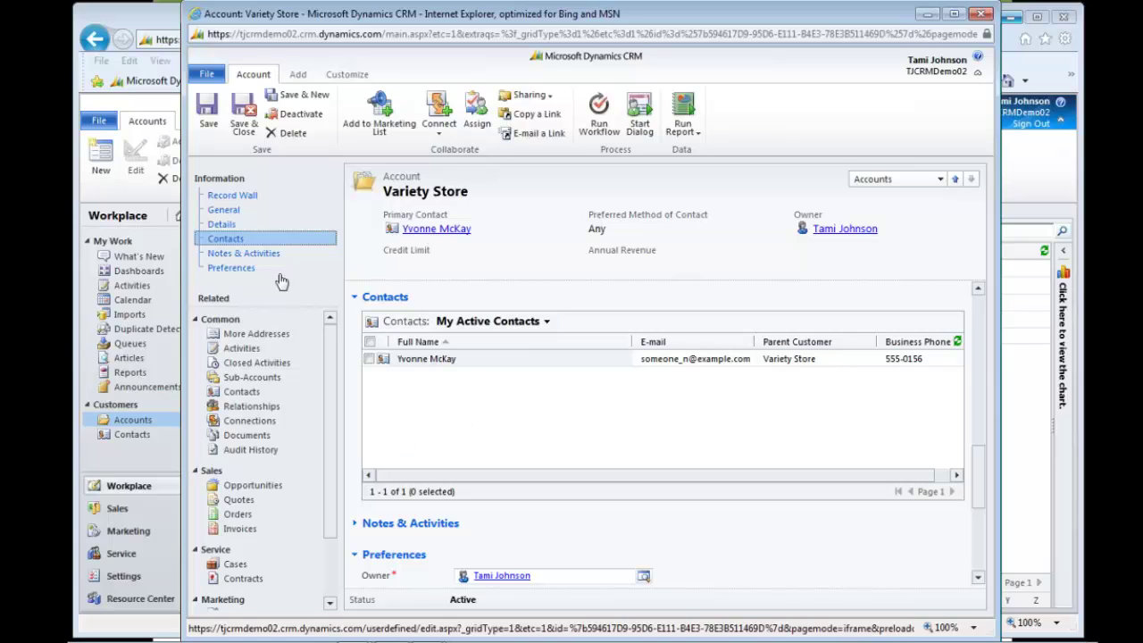
left_click(245, 253)
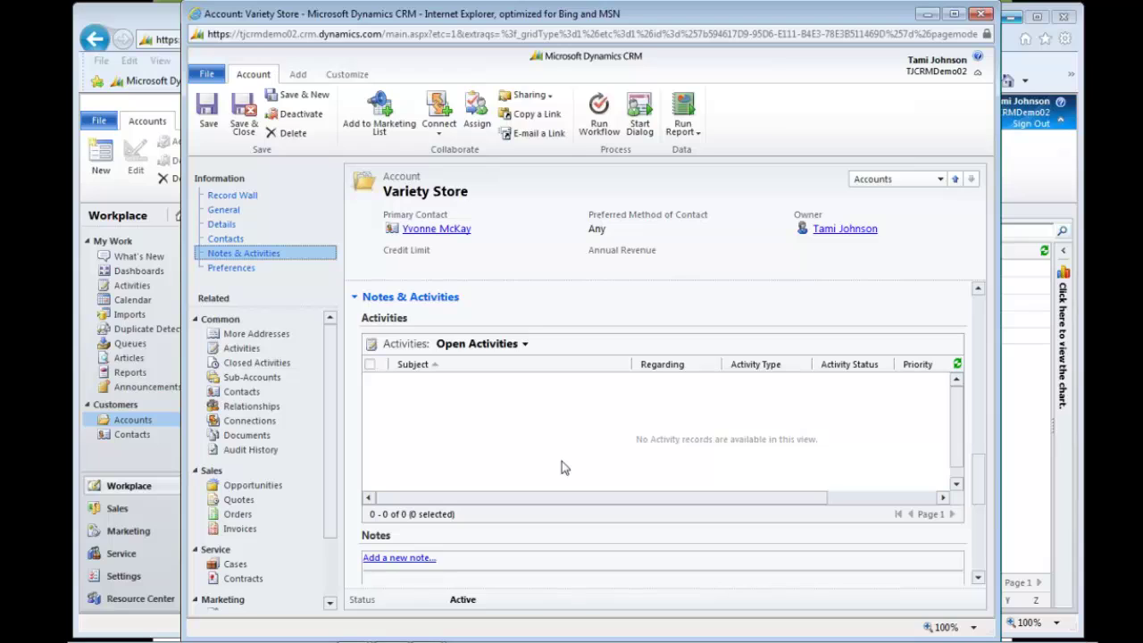
left_click(573, 494)
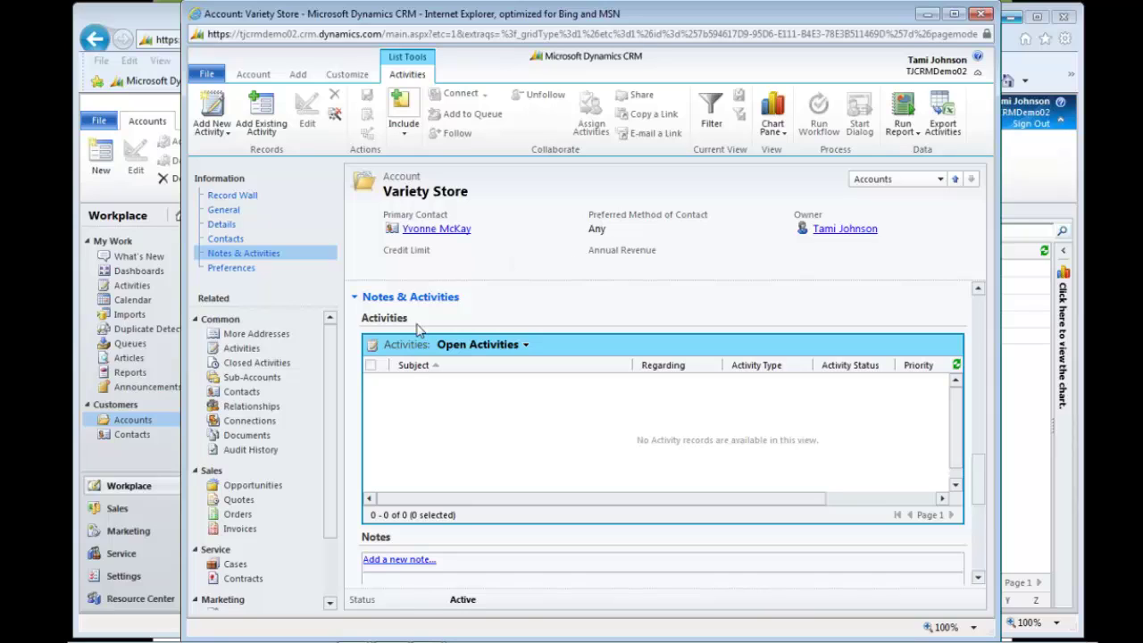
left_click(241, 382)
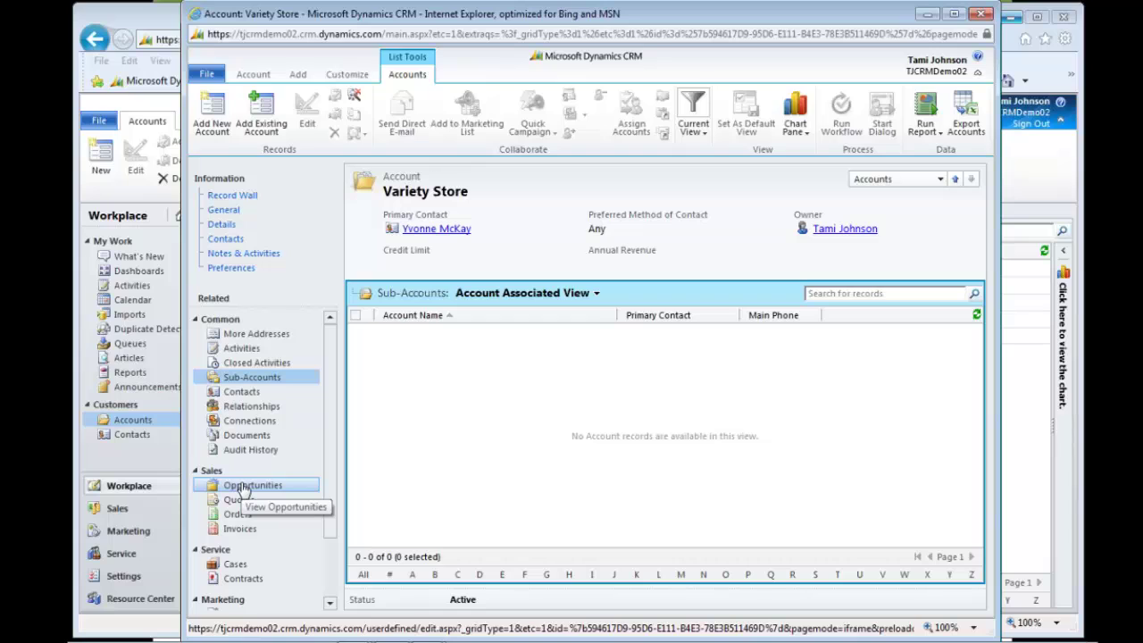
Open the Variety Store opportunity about expanding their offerings and review its forecast information, line items and quotes.
left_click(243, 486)
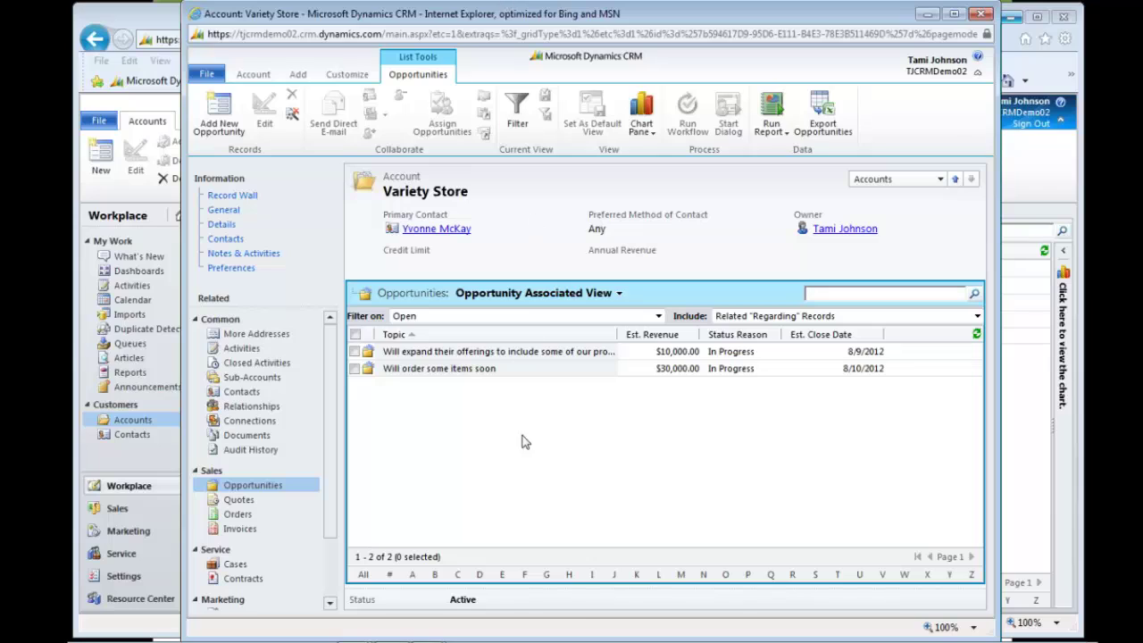
left_click(426, 354)
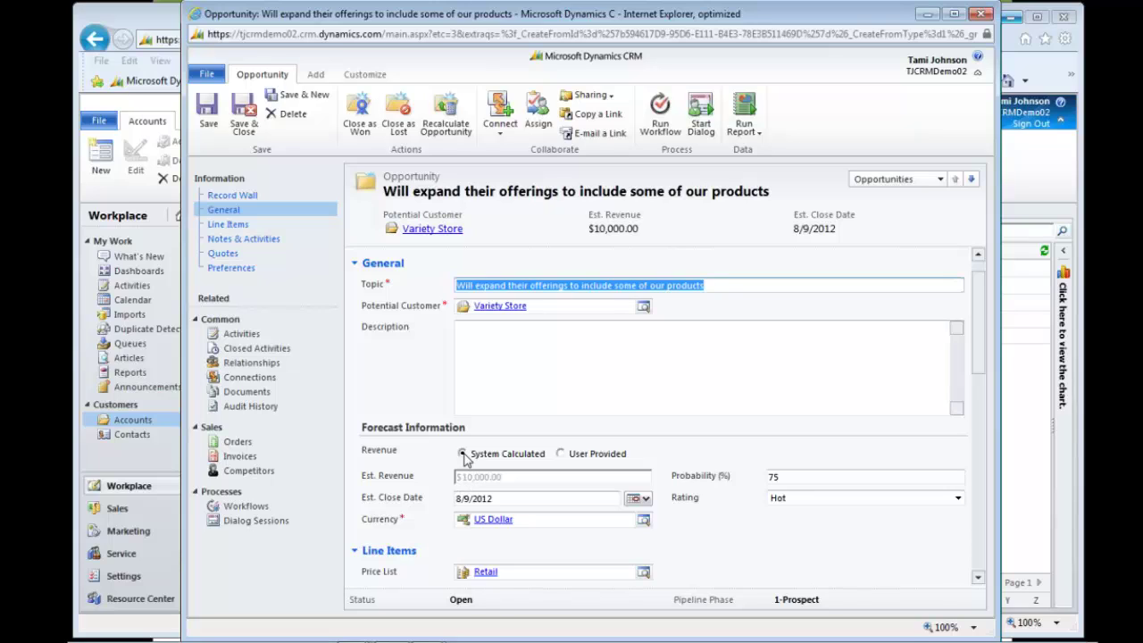
left_click(221, 228)
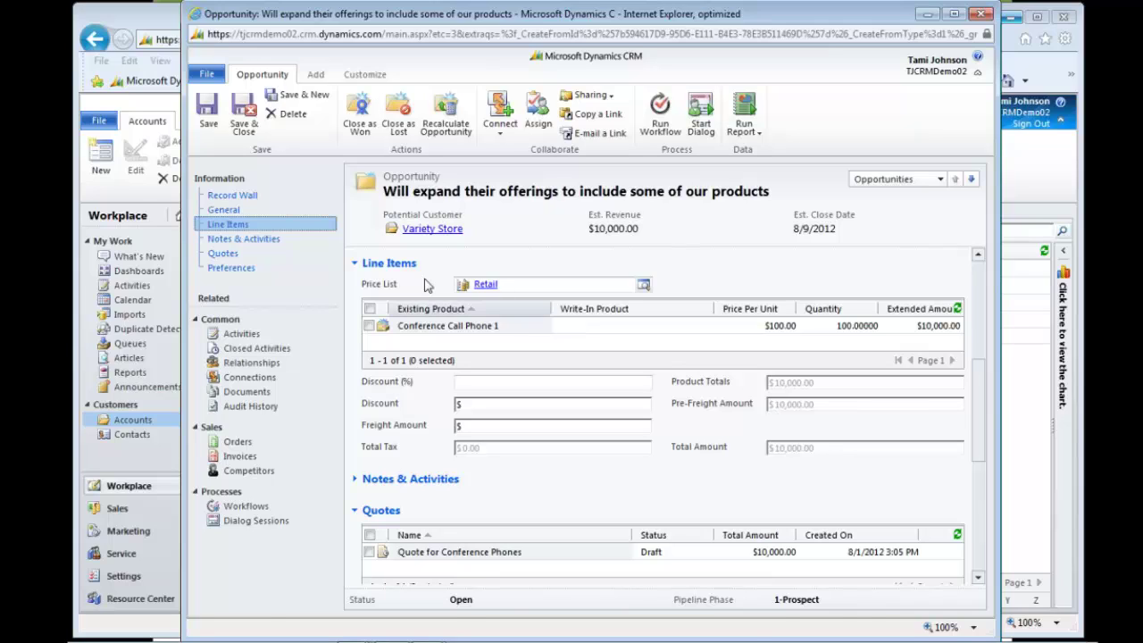
left_click(228, 253)
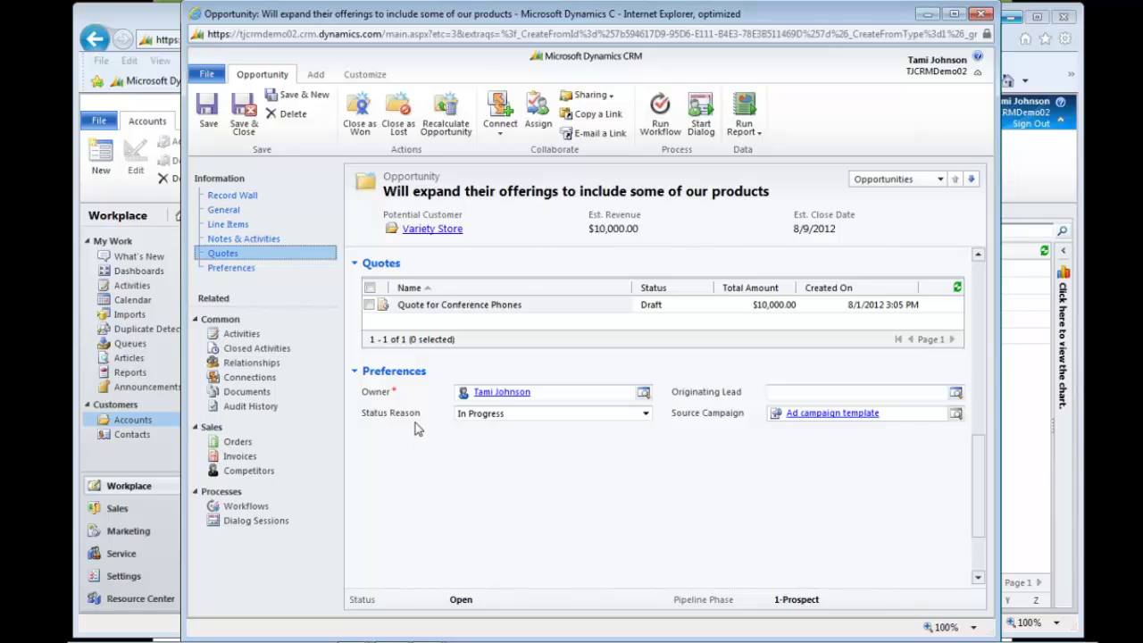
left_click(435, 331)
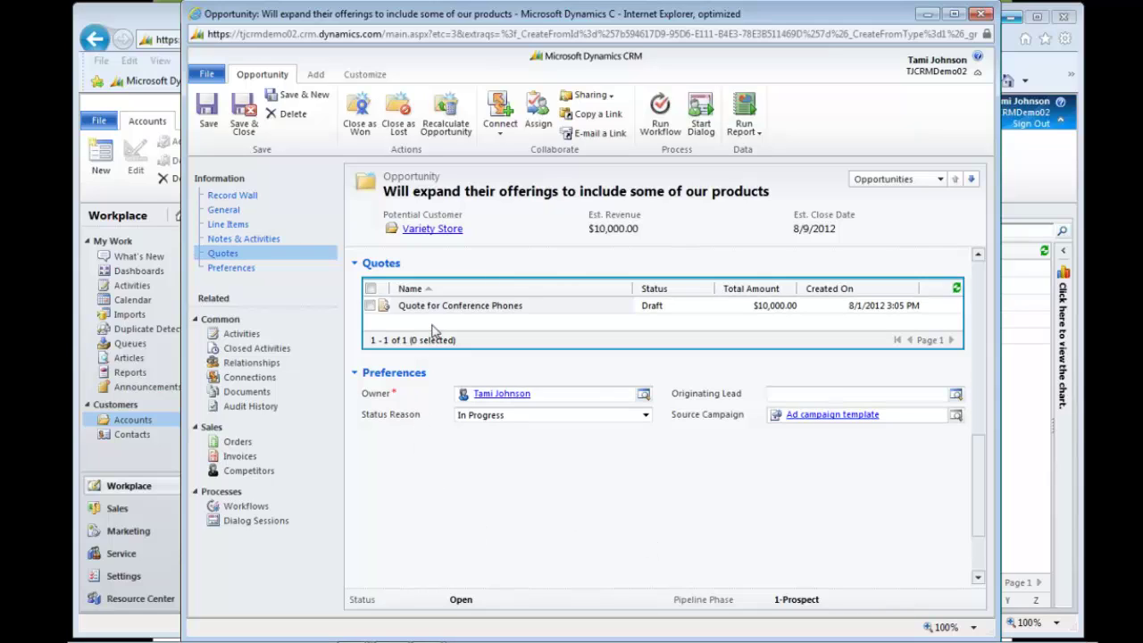
Open the Quote for Conference Phones, review its products and general totals, and close the quote.
left_click(208, 125)
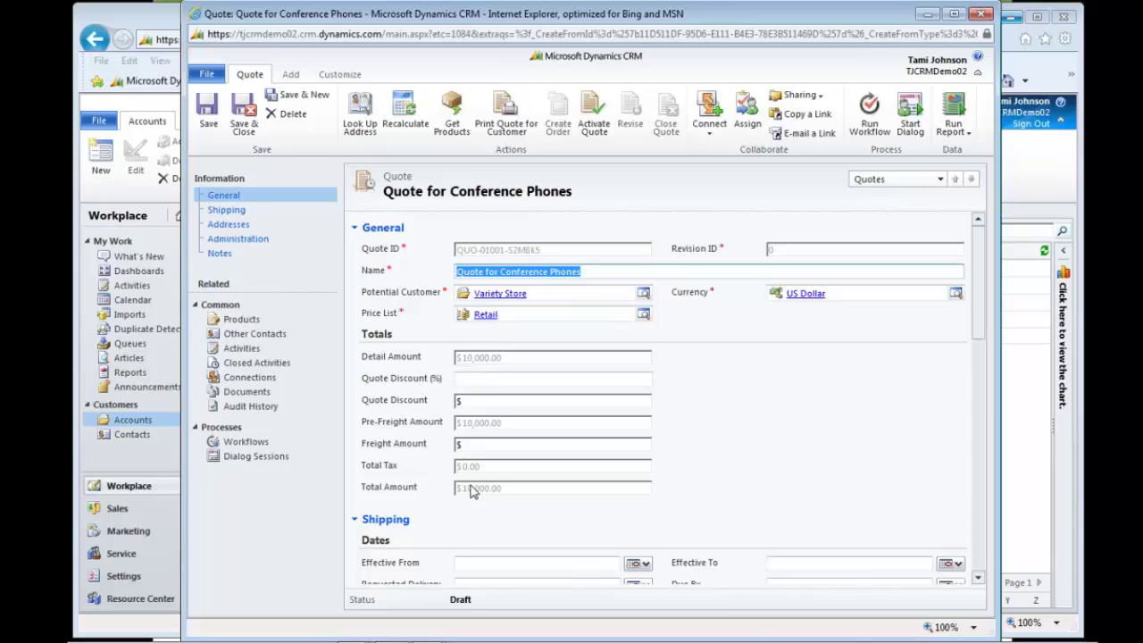
left_click(255, 328)
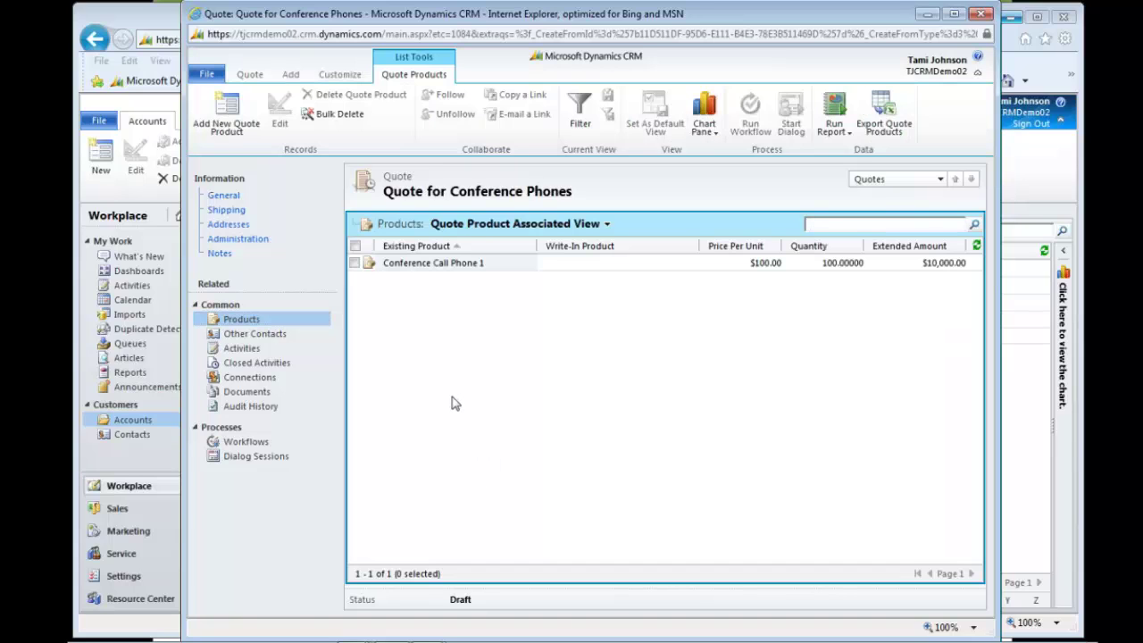
left_click(219, 141)
left_click(219, 199)
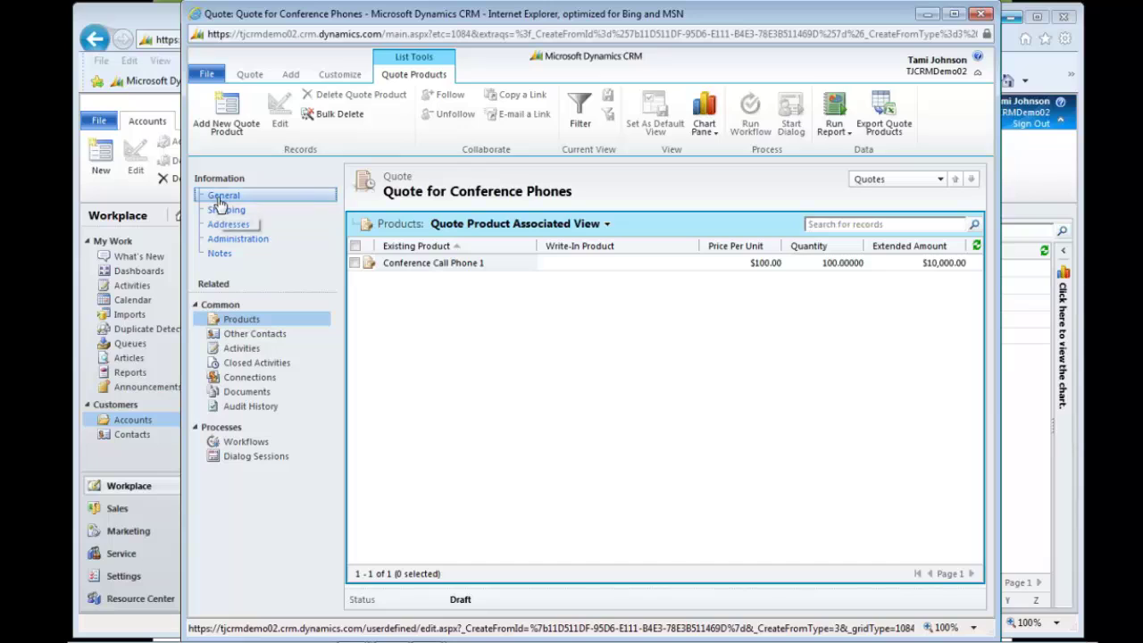
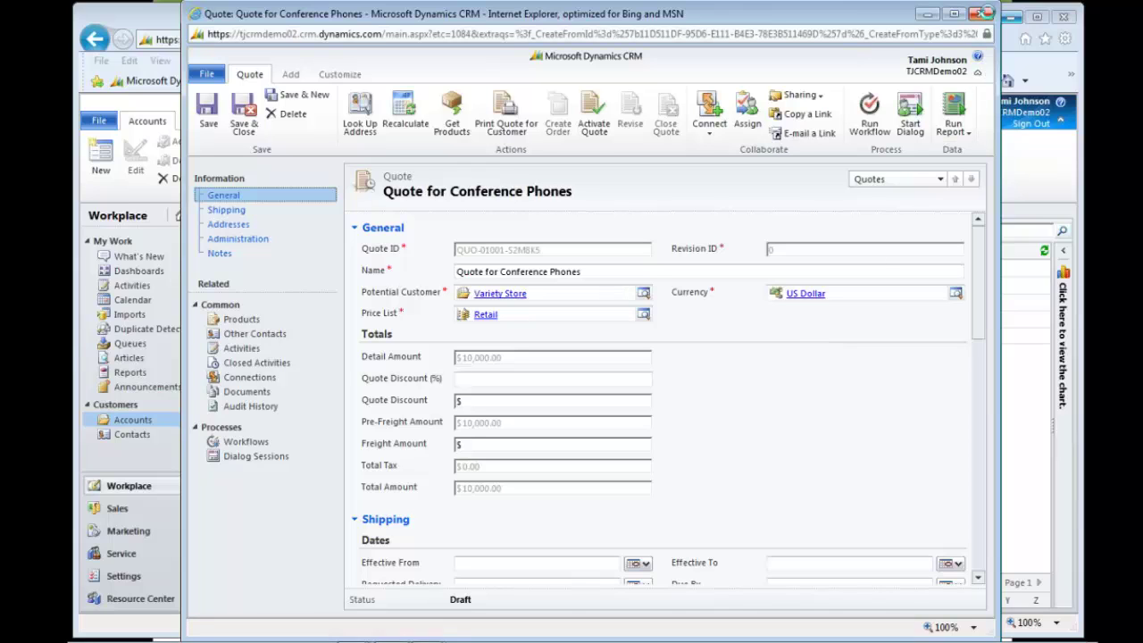
left_click(982, 14)
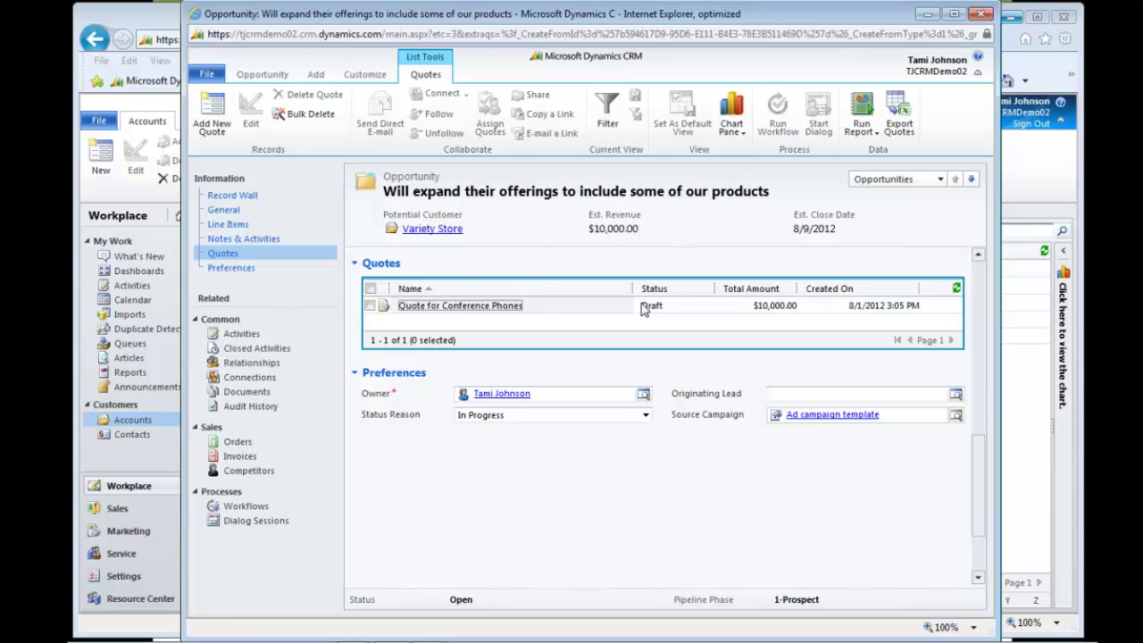
Try to close the opportunity as Won, and return to the opportunity's own commands.
left_click(265, 76)
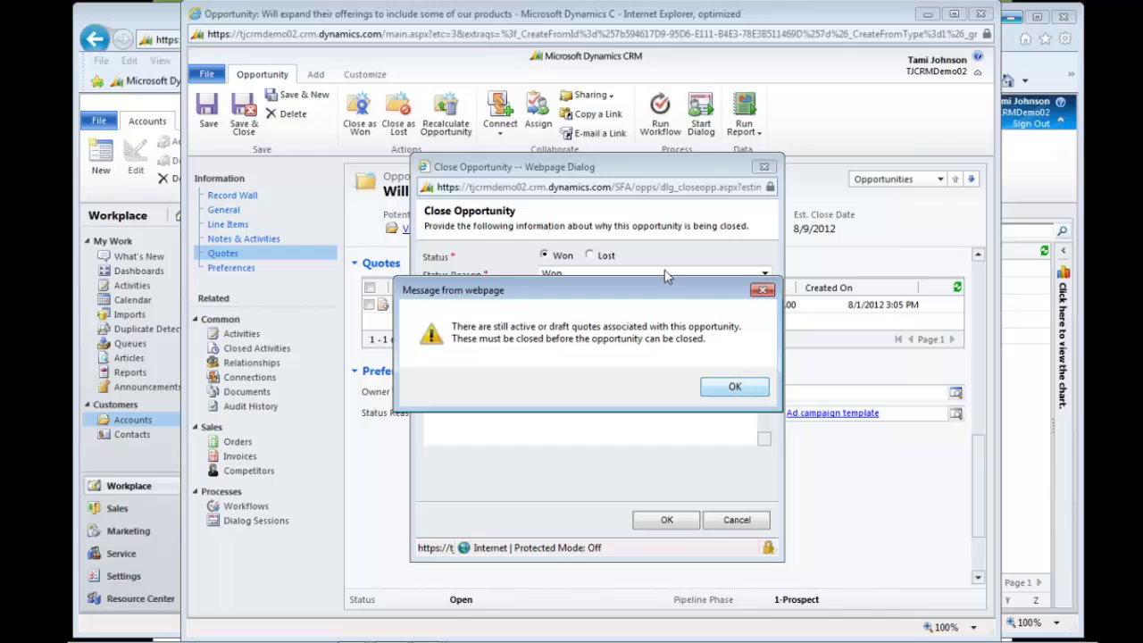
left_click(733, 386)
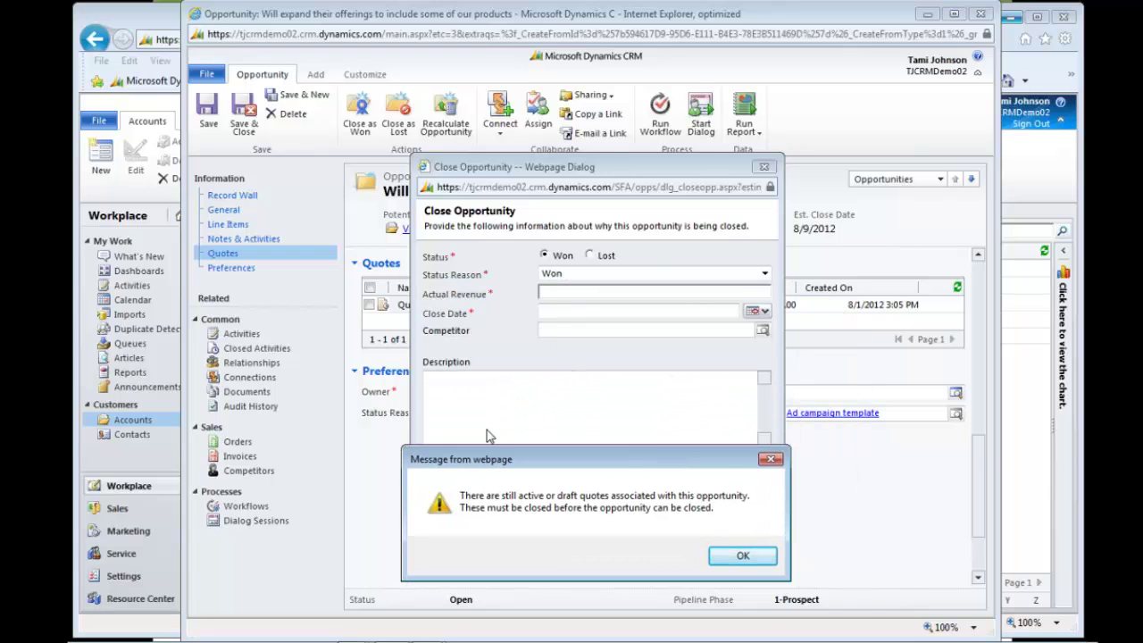
left_click(730, 551)
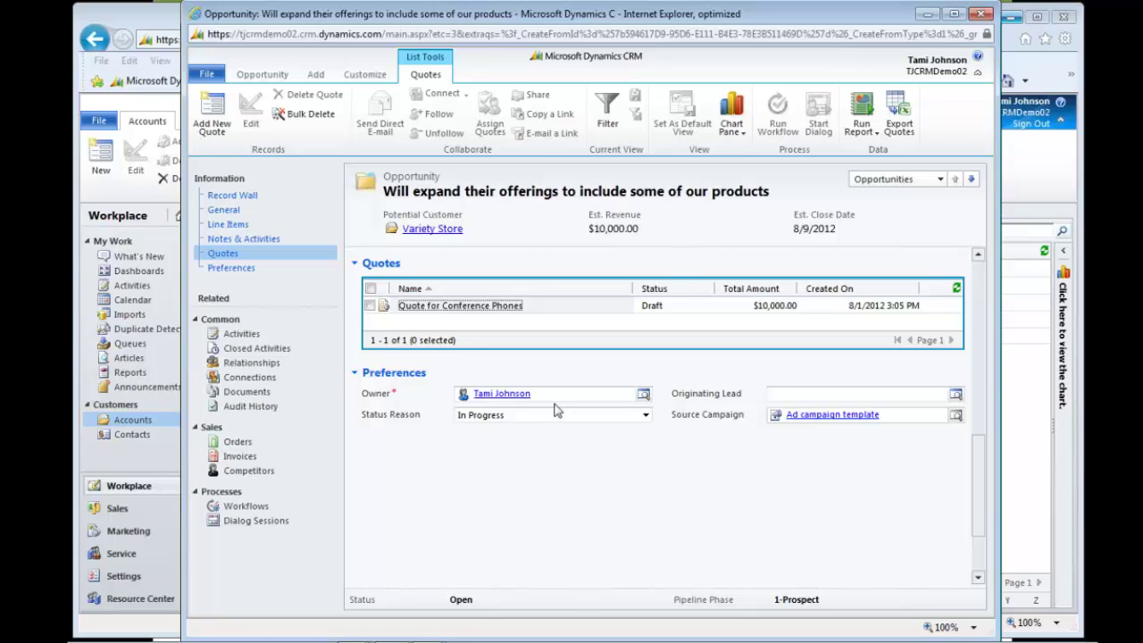
left_click(262, 75)
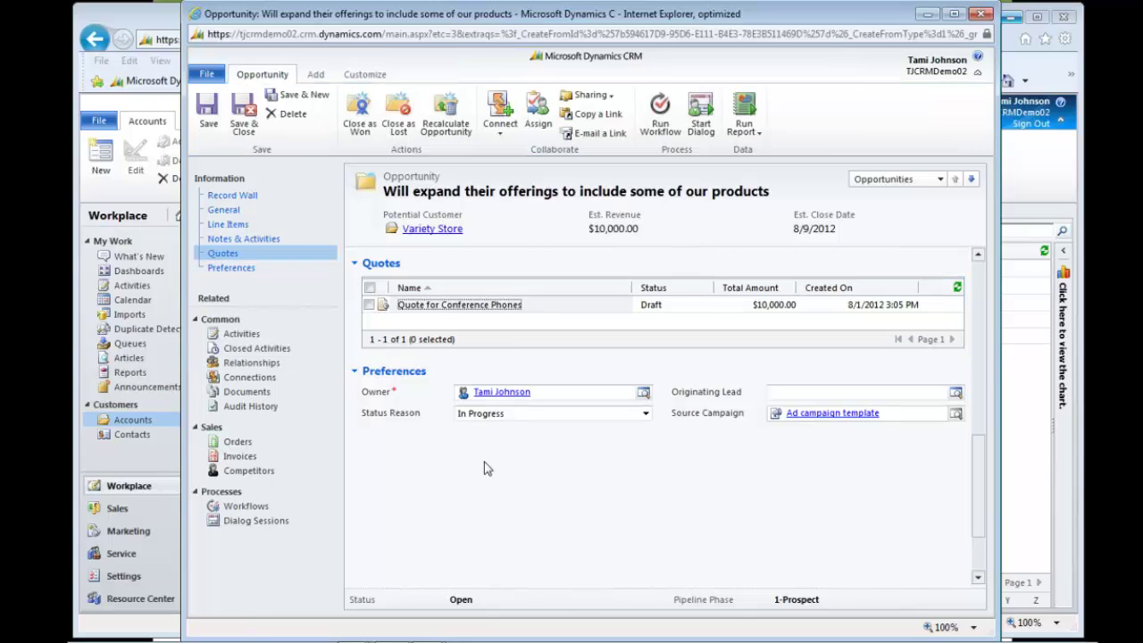
Review the opportunity's general and forecast information, and close the opportunity and the Variety Store account.
left_click(225, 210)
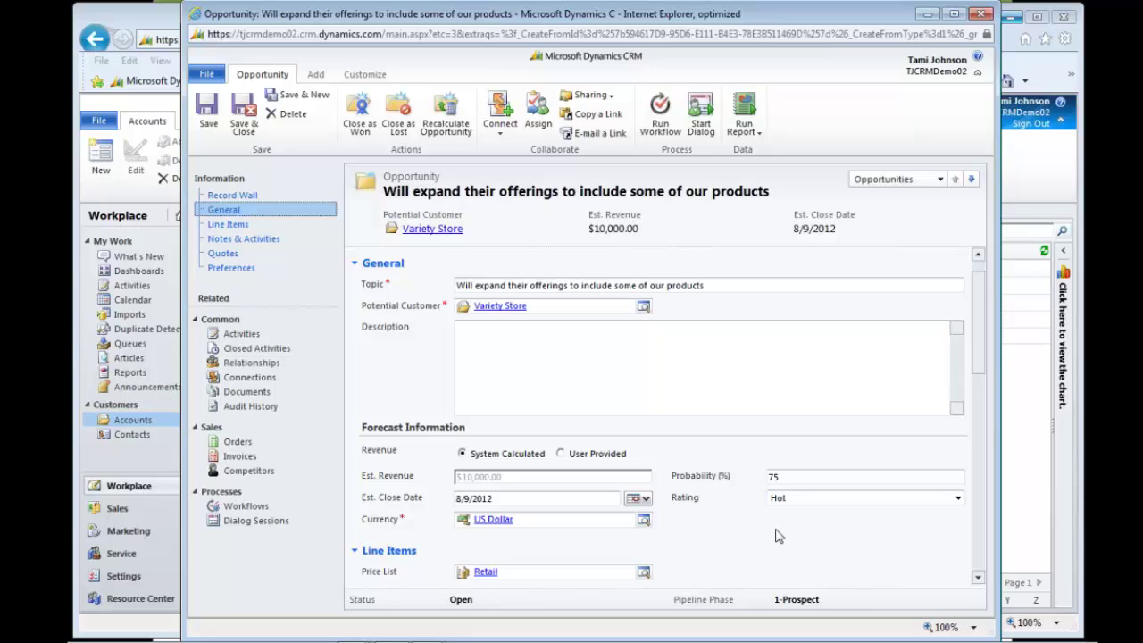
left_click(979, 20)
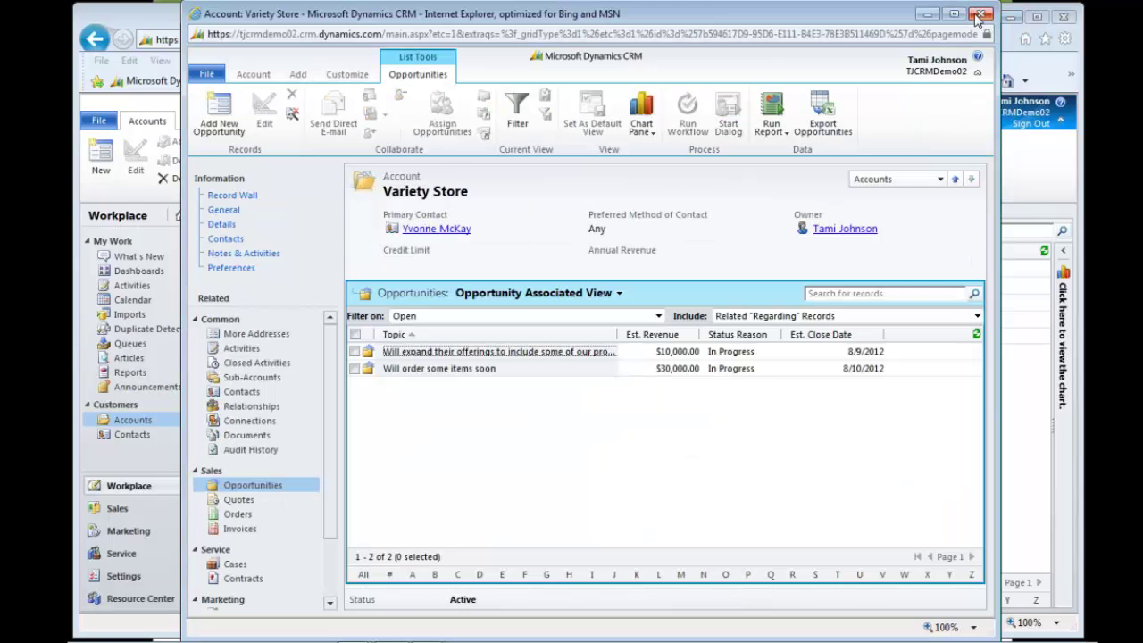
left_click(979, 16)
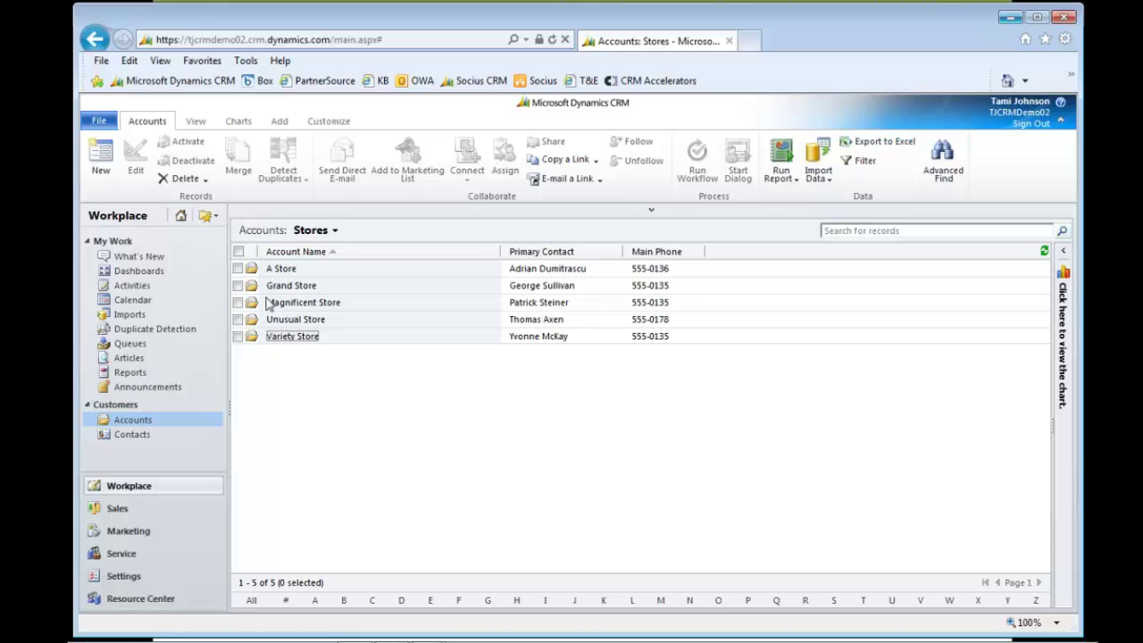
Open the dashboards, switch to the CRM Webinar August 2012 slide show in PowerPoint, and advance to the Sample Dynamics CRM Service Process slide.
left_click(148, 273)
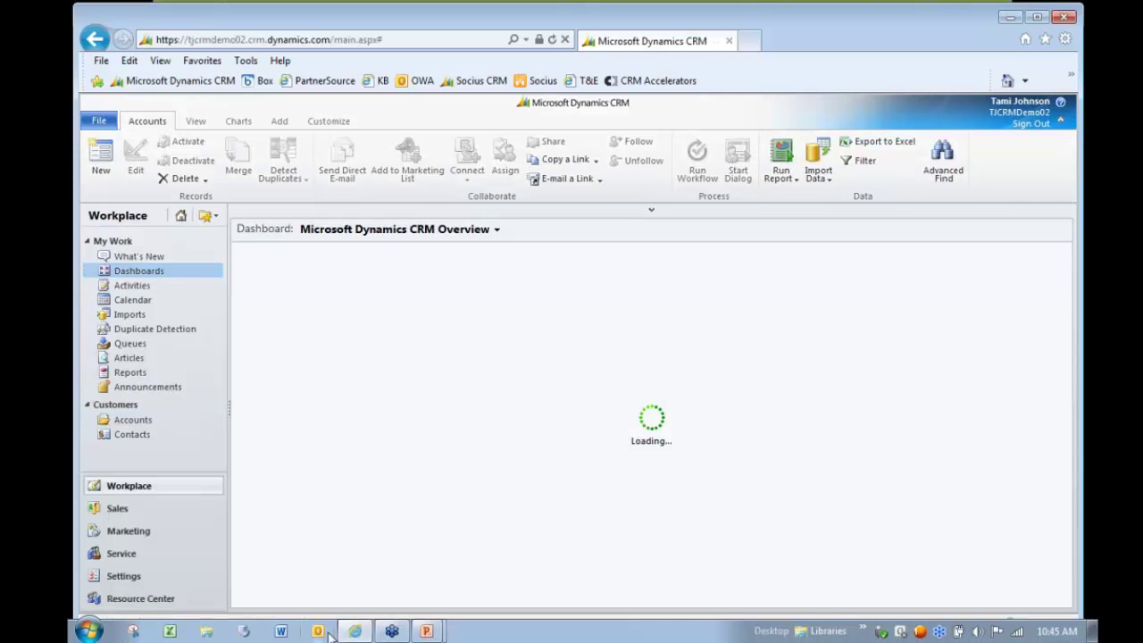
mouse_move(418, 633)
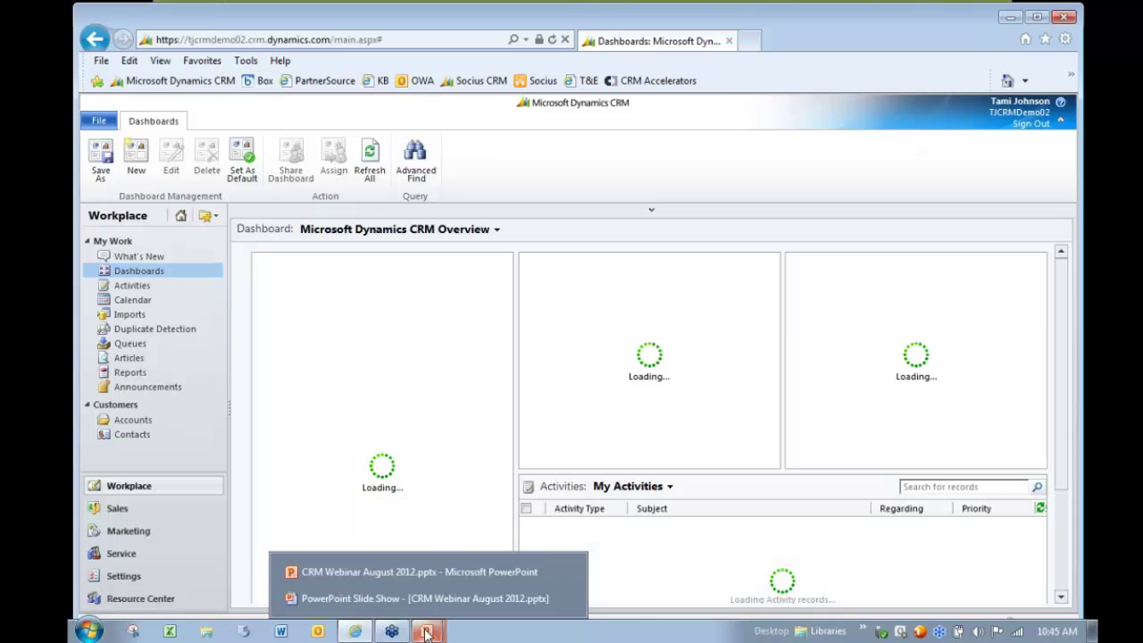
left_click(423, 600)
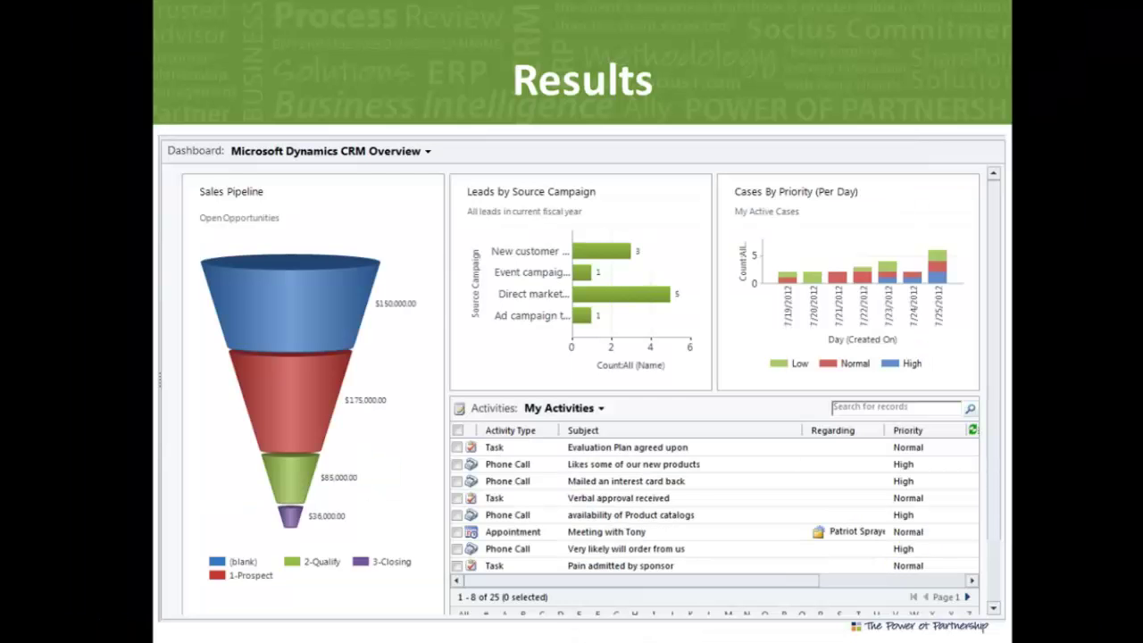
key("Right")
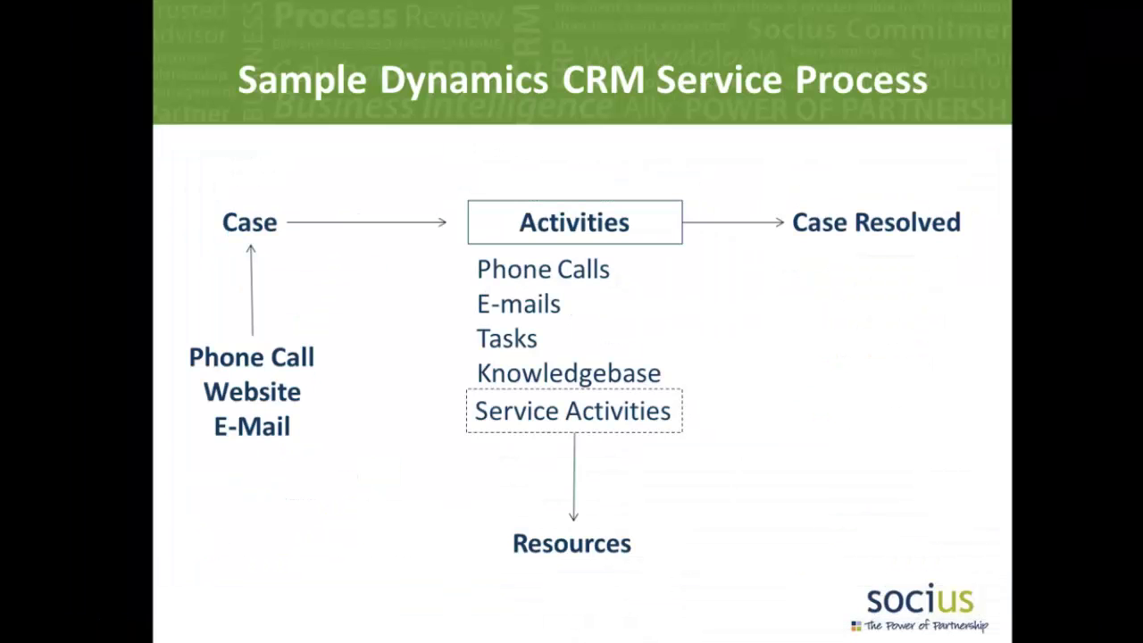
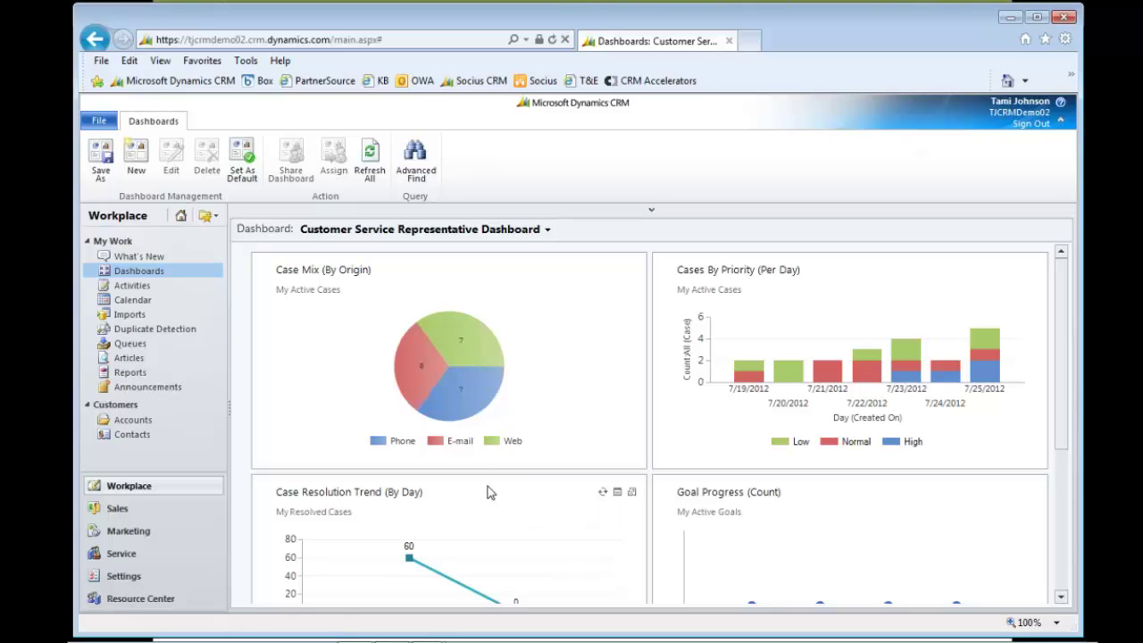
Open the records behind the Case Mix (By Origin) chart, filter them to Phone cases, and open the "Damaged during shipment" case.
left_click(618, 269)
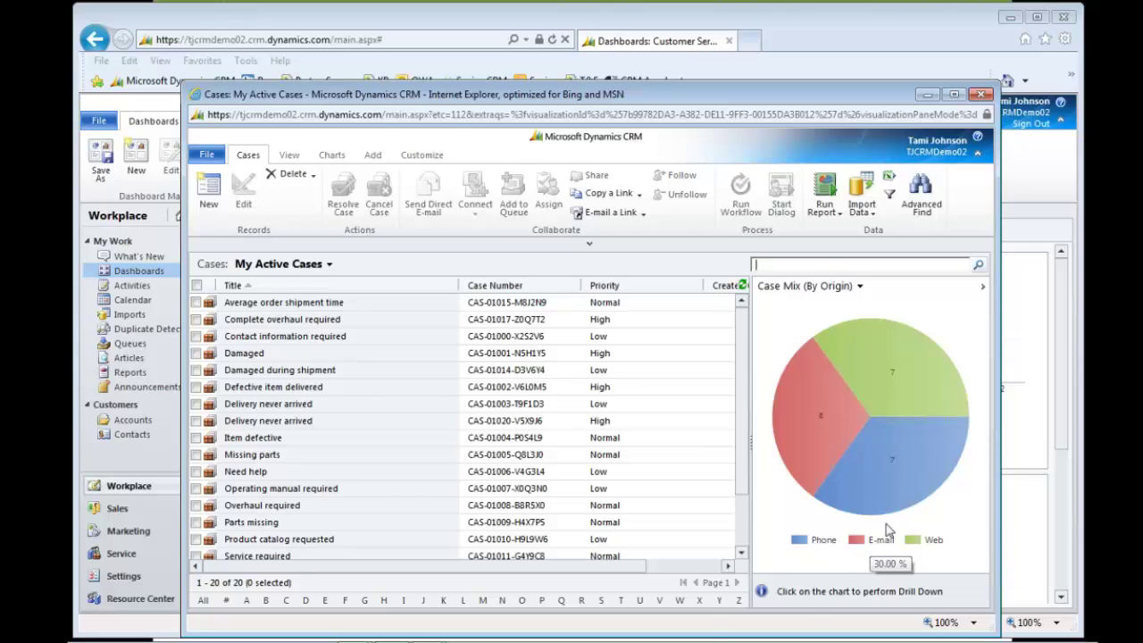
left_click(862, 507)
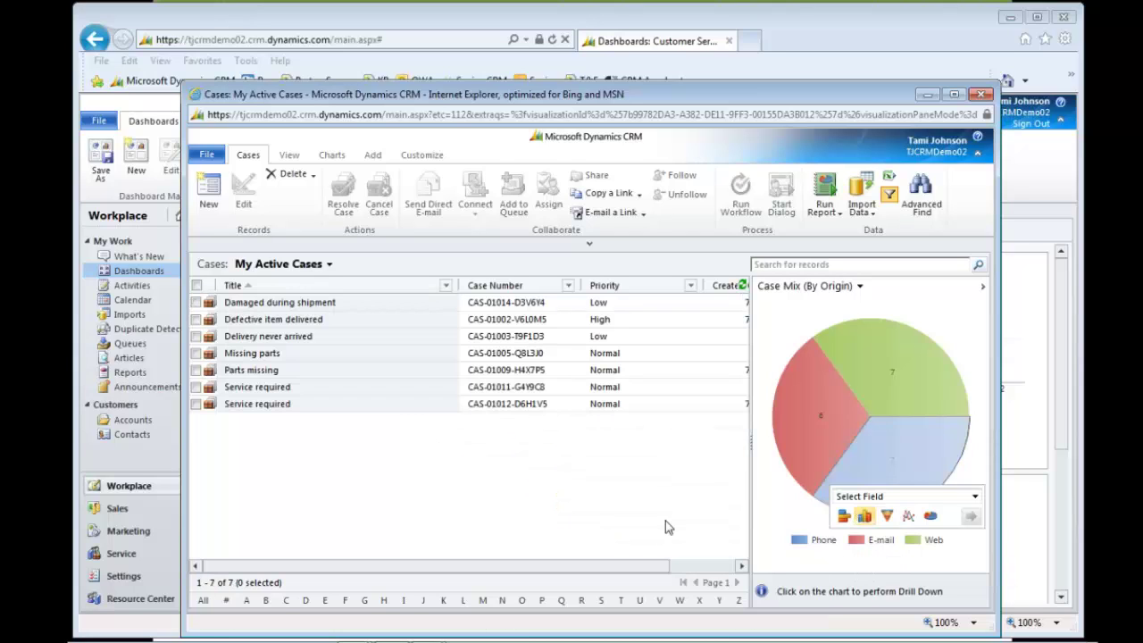
left_click(276, 303)
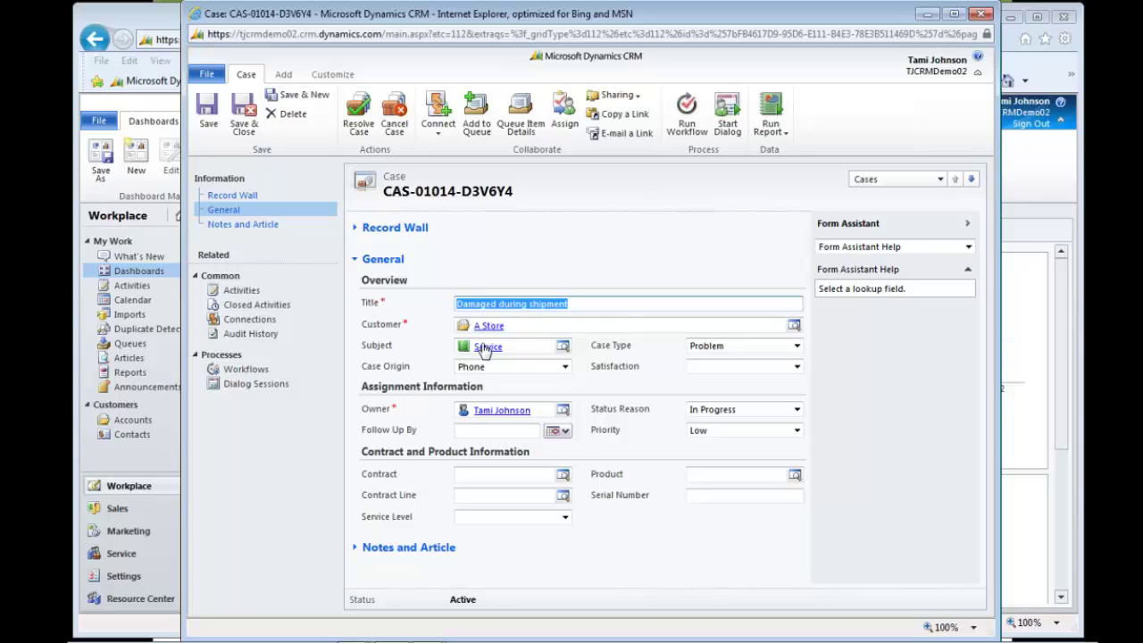
Browse the Telephones branch in the case's subject lookup and leave the lookup without choosing a subject.
left_click(562, 346)
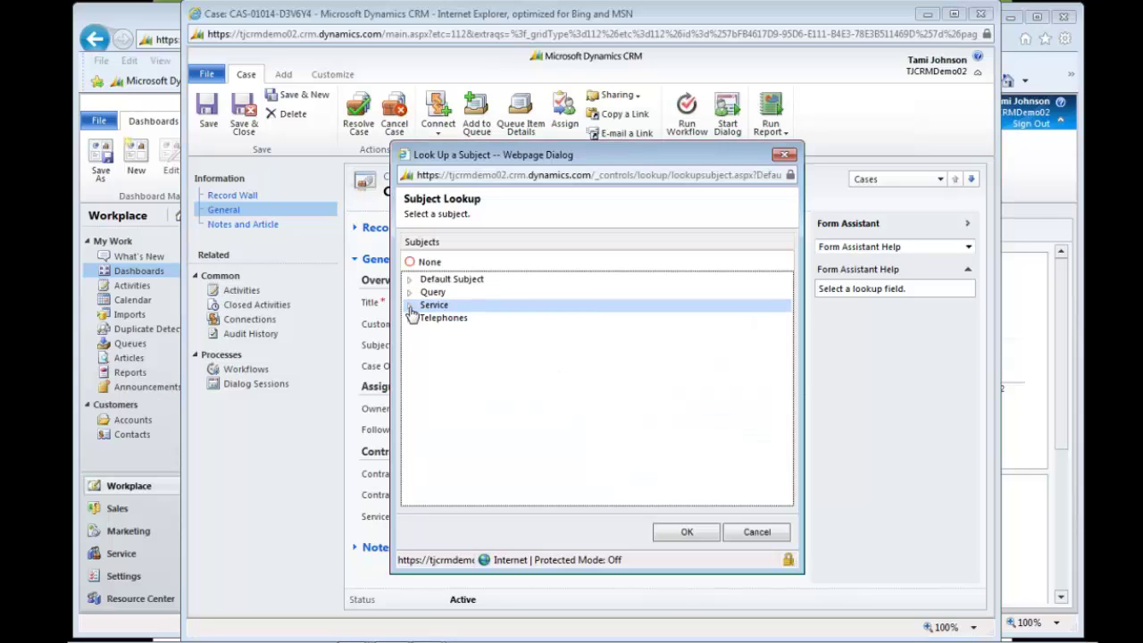
left_click(409, 318)
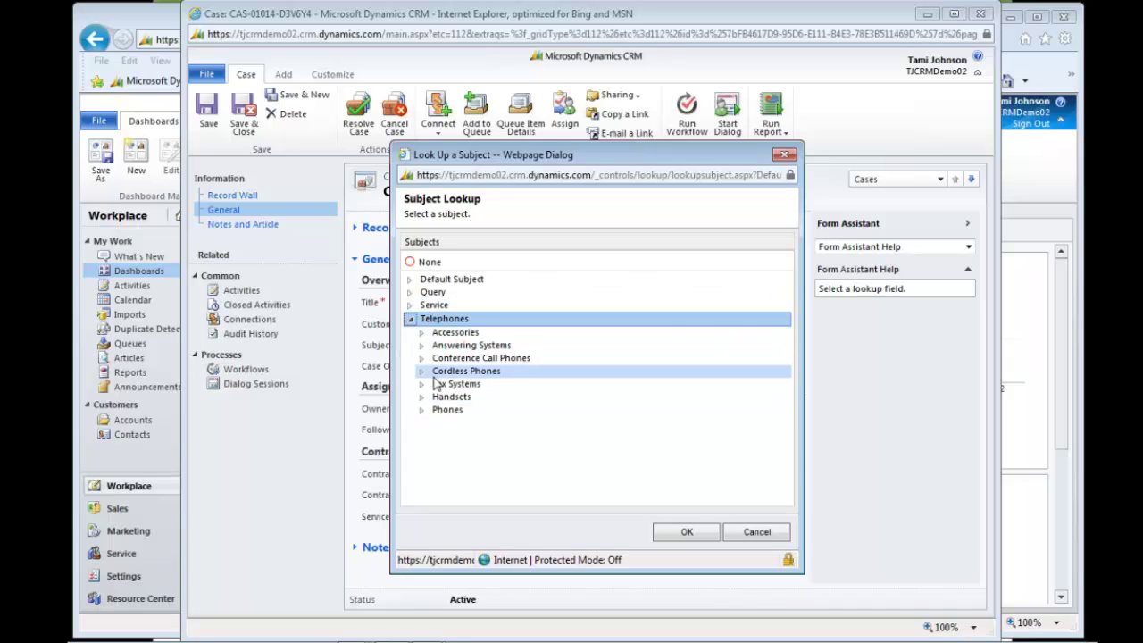
left_click(757, 532)
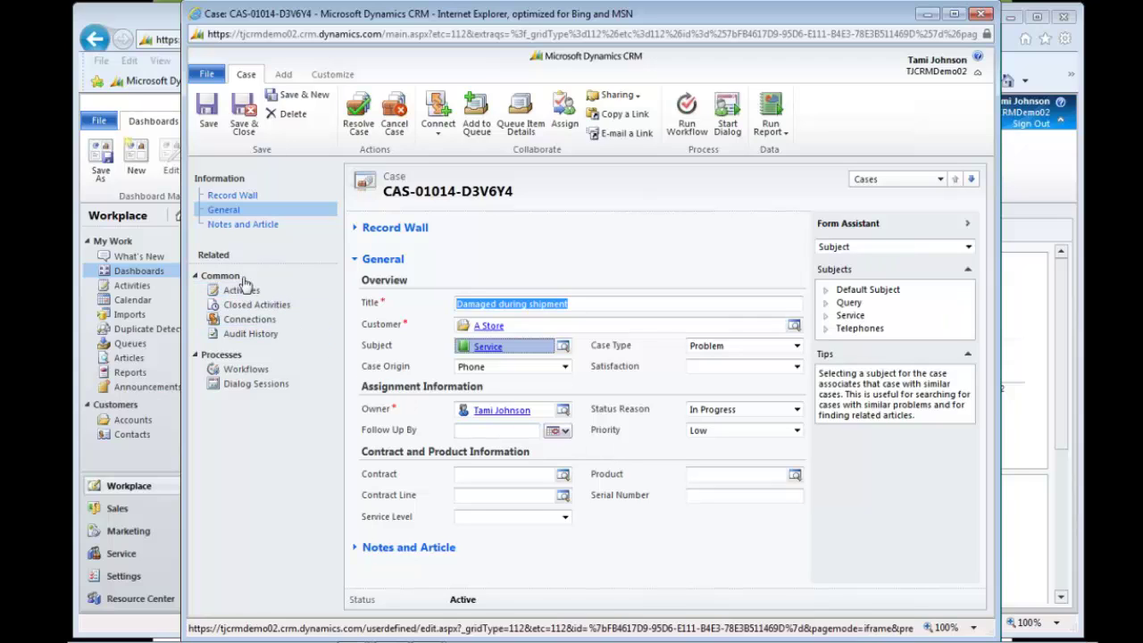
Search the knowledge base for "return" and attach the Return Authorization article to the case.
left_click(243, 226)
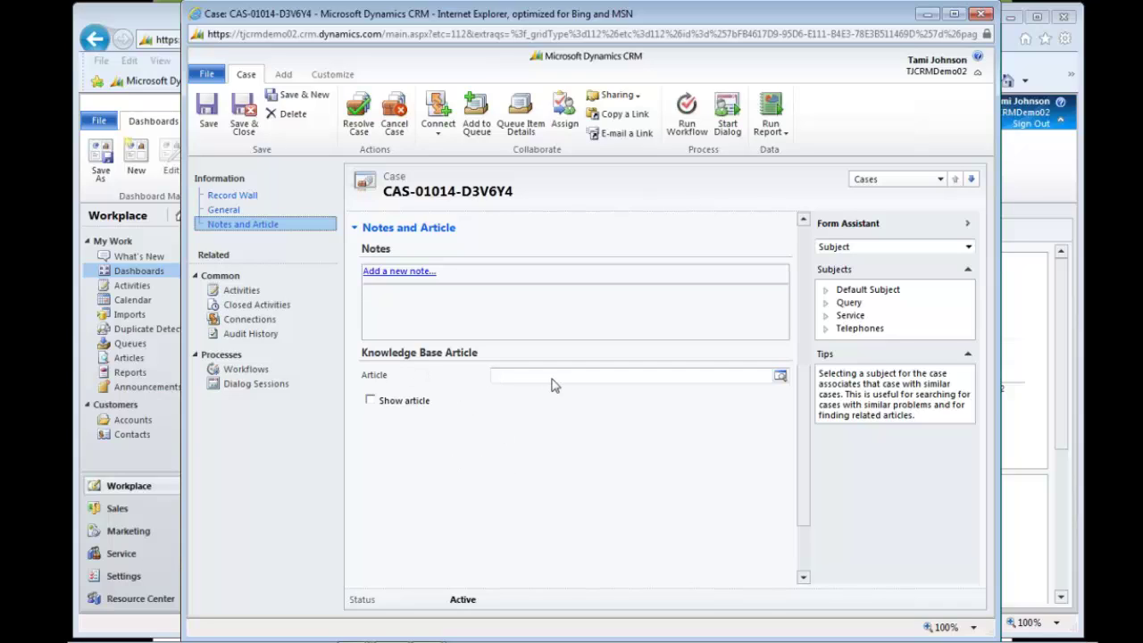
left_click(780, 376)
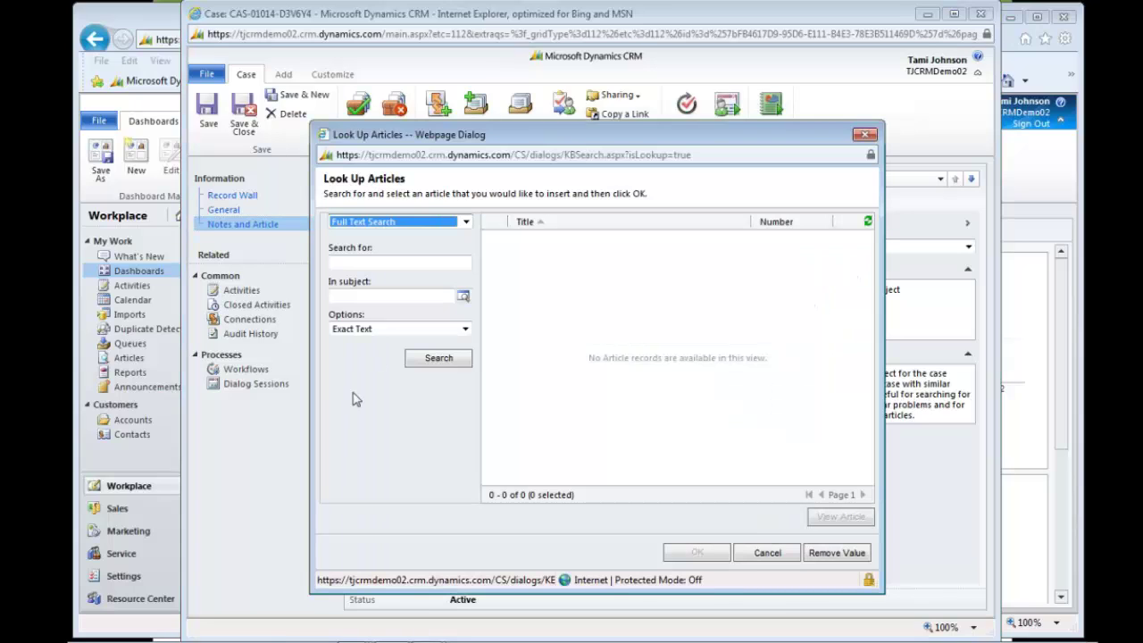
left_click(383, 261)
type("return")
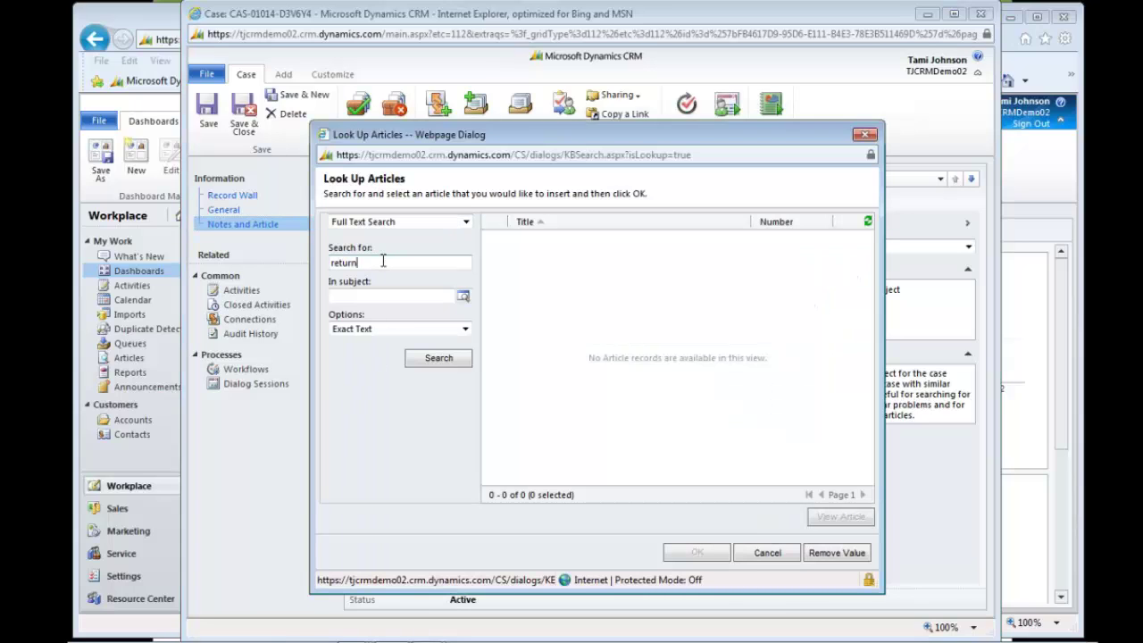
left_click(428, 358)
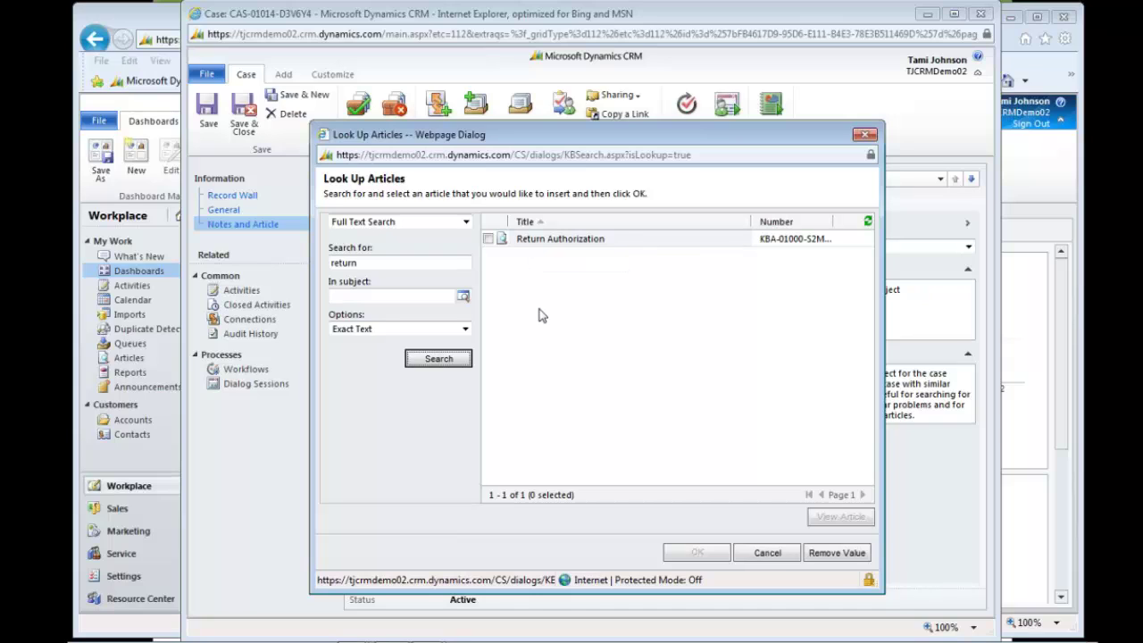
left_click(488, 238)
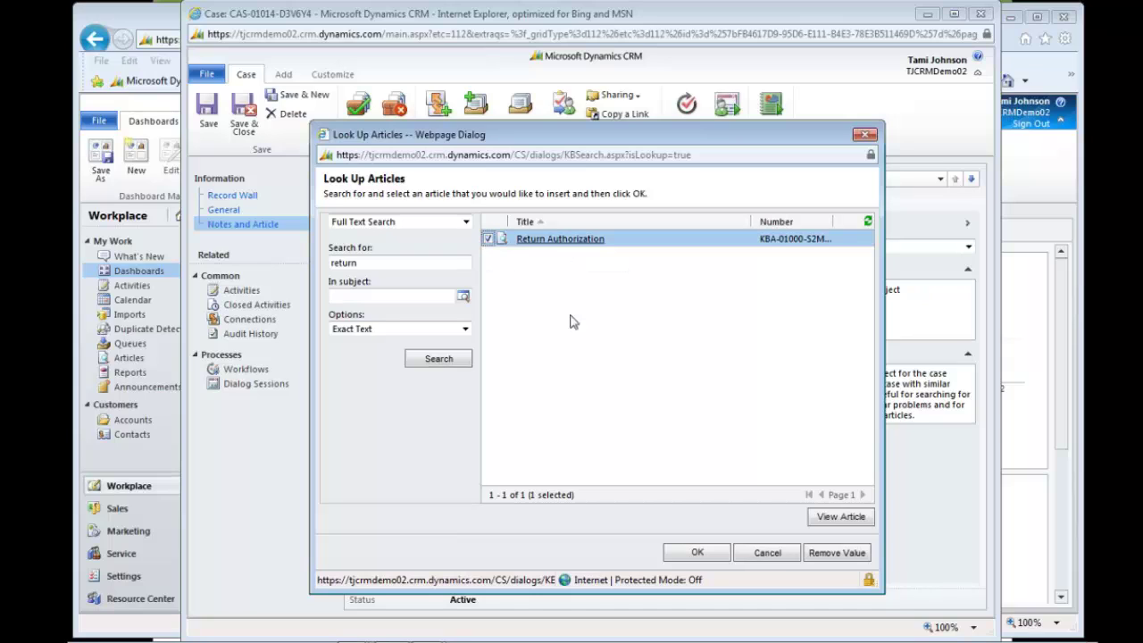
left_click(697, 554)
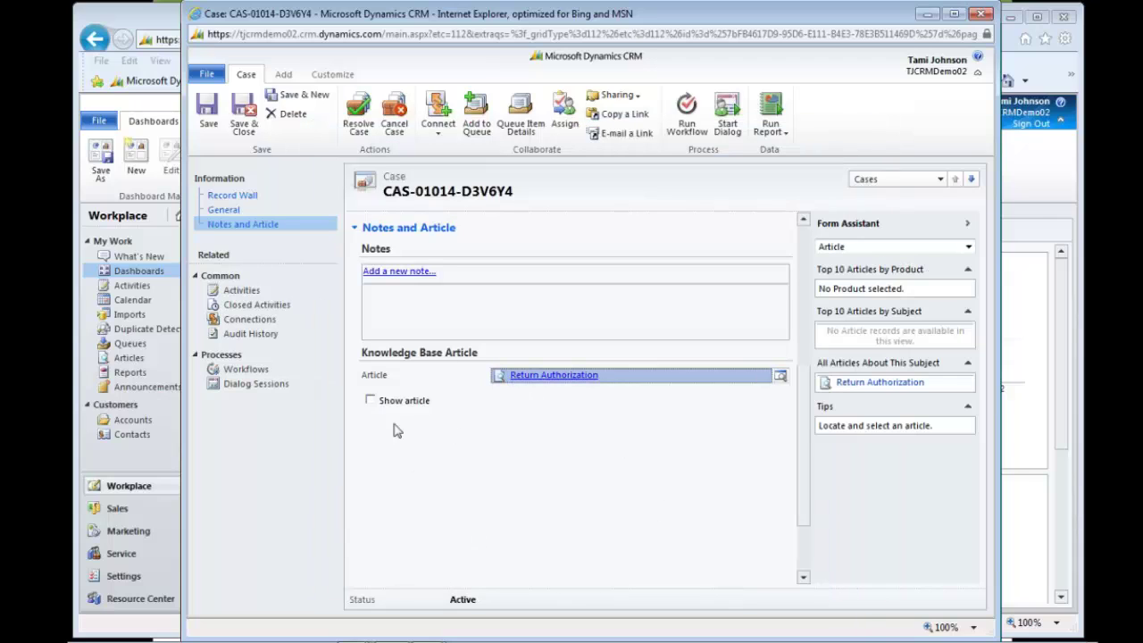
Show the Return Authorization article within the case and read through its procedure and additional comments.
left_click(371, 400)
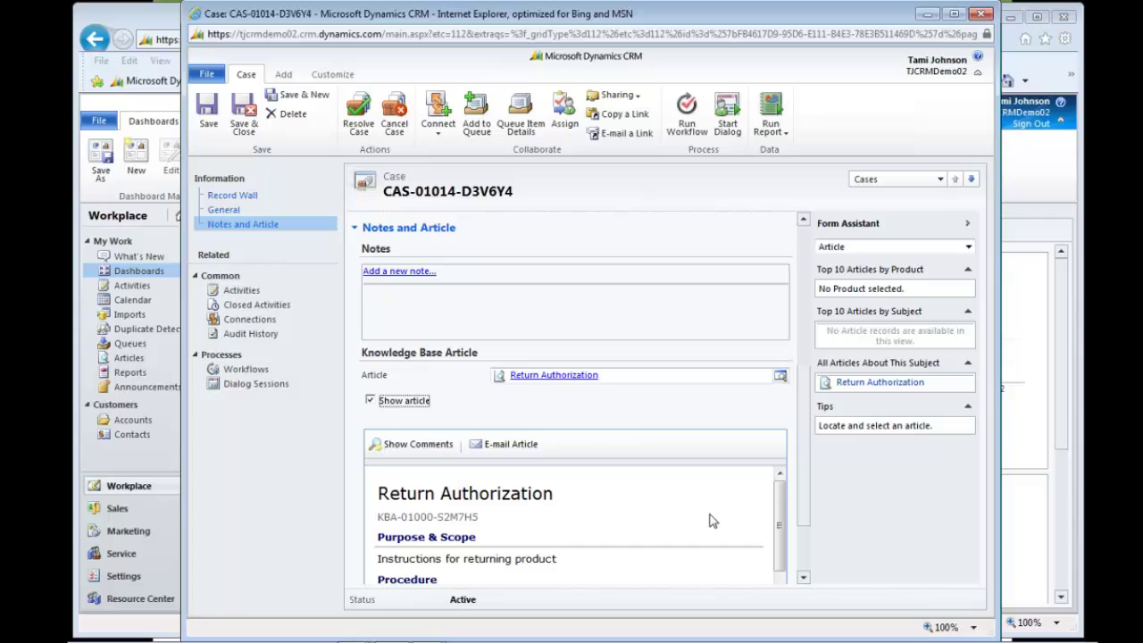
scroll(806, 487, "down", 2)
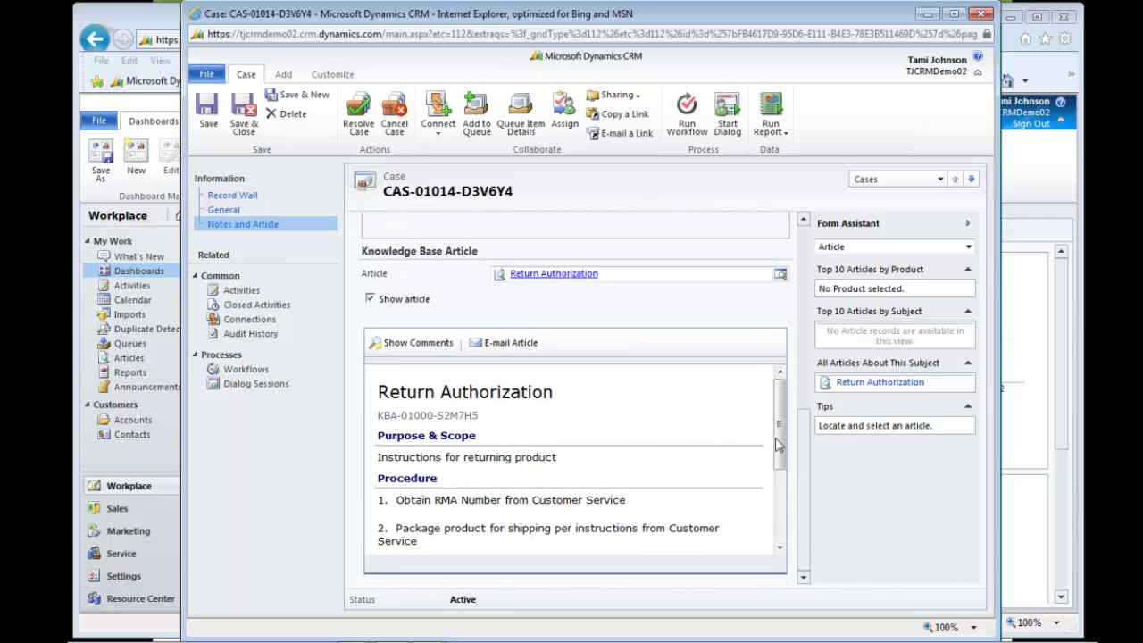
left_click_drag(777, 445, 787, 509)
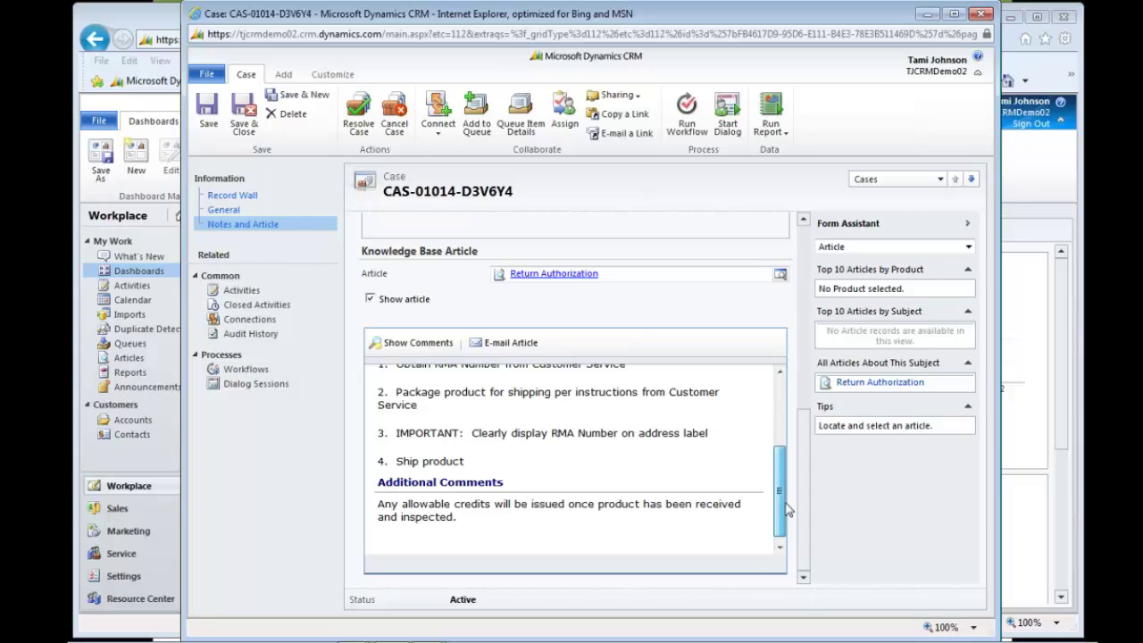
scroll(524, 508, "up", 5)
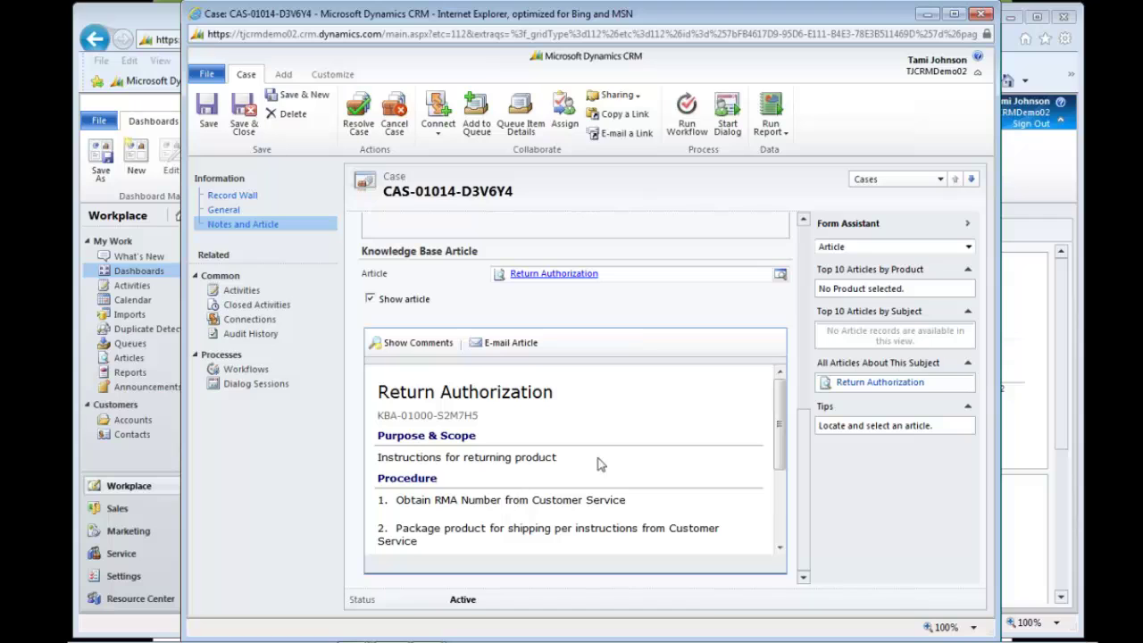
scroll(699, 436, "up", 4)
scroll(699, 436, "up", 5)
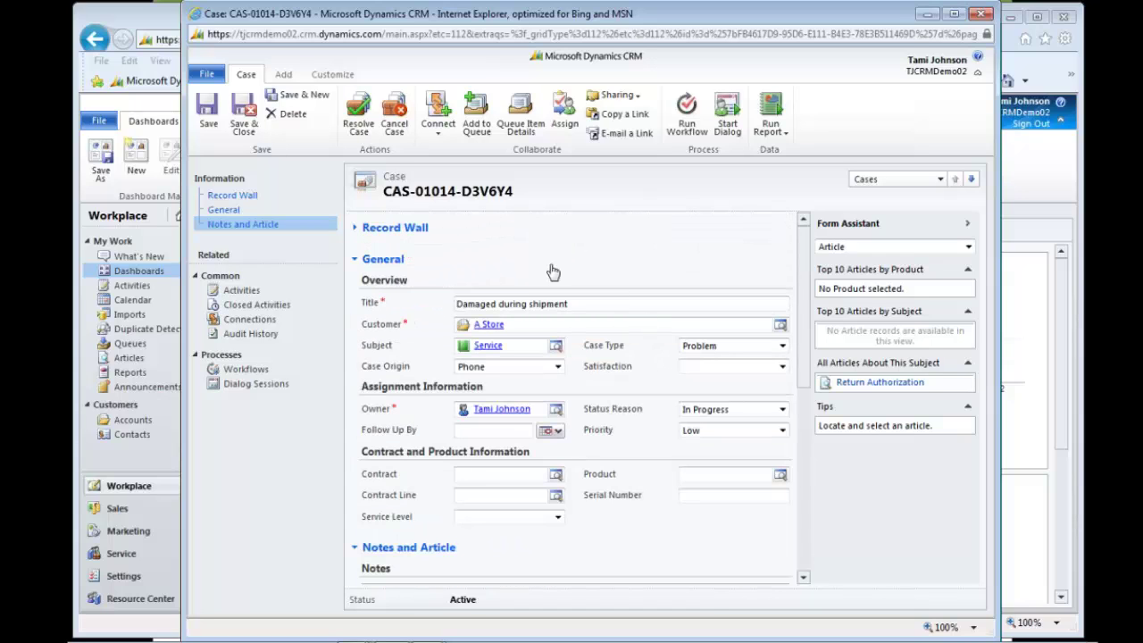
Open a new Service Activity form from the case, review its scheduling fields, and close it without saving.
left_click(282, 77)
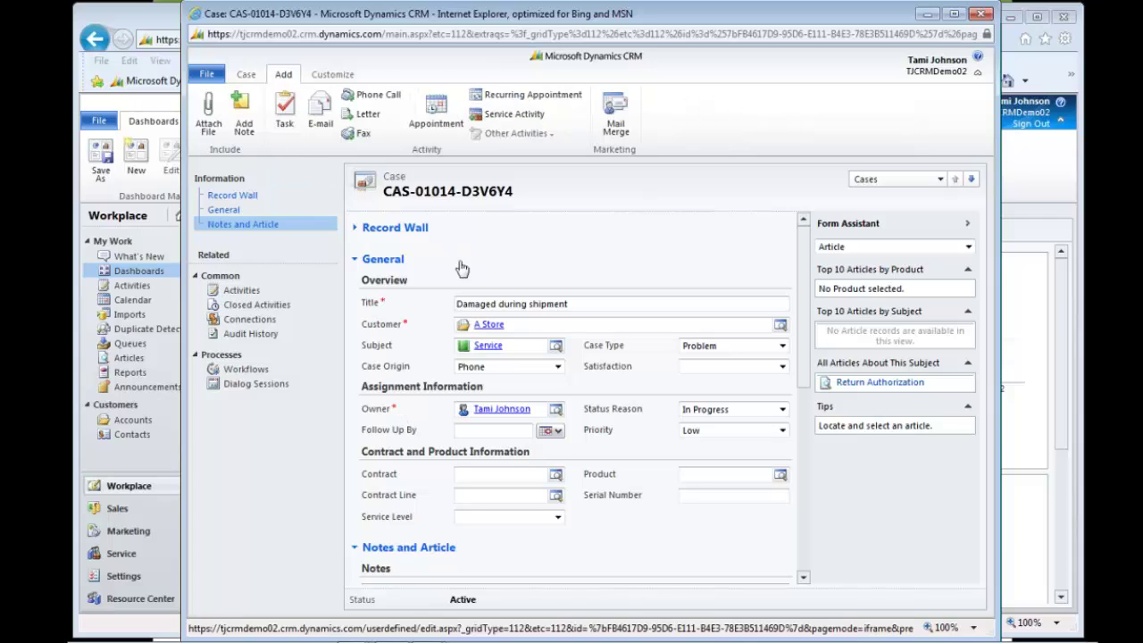
left_click(516, 116)
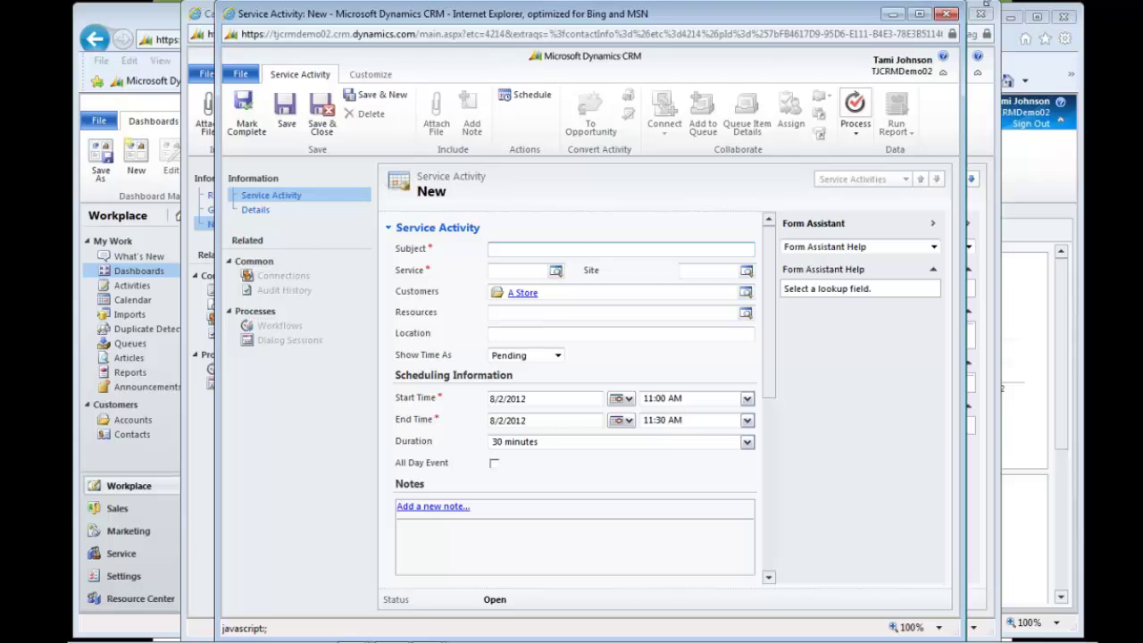
left_click(945, 13)
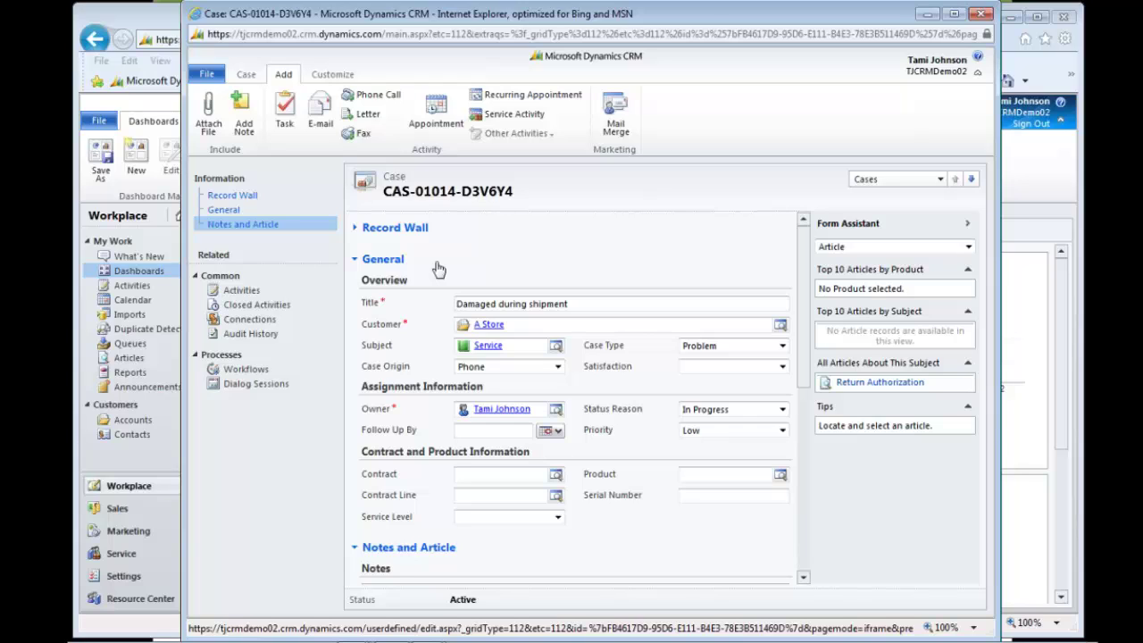
Open the Resolve Case form, review its resolution fields and billable time durations, and cancel it.
left_click(246, 74)
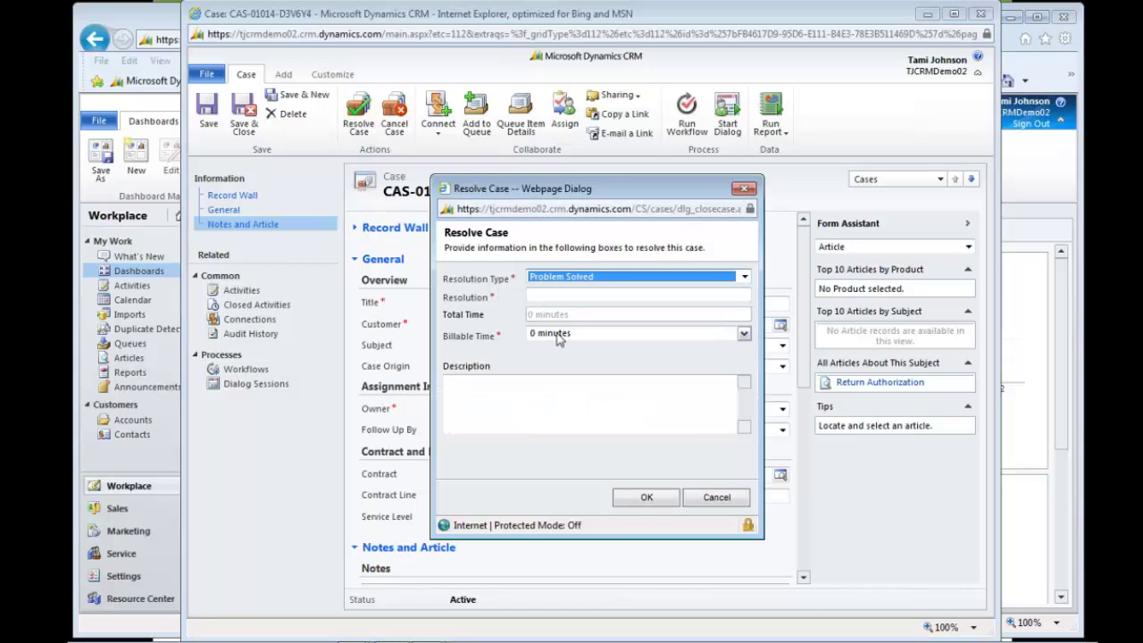
left_click(743, 333)
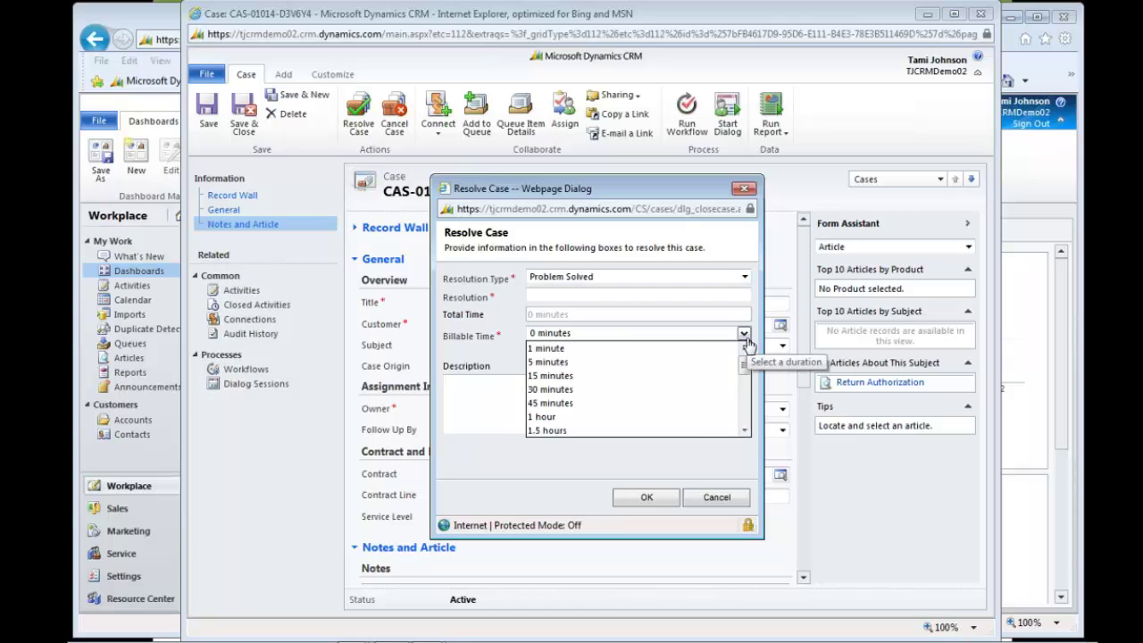
left_click(476, 403)
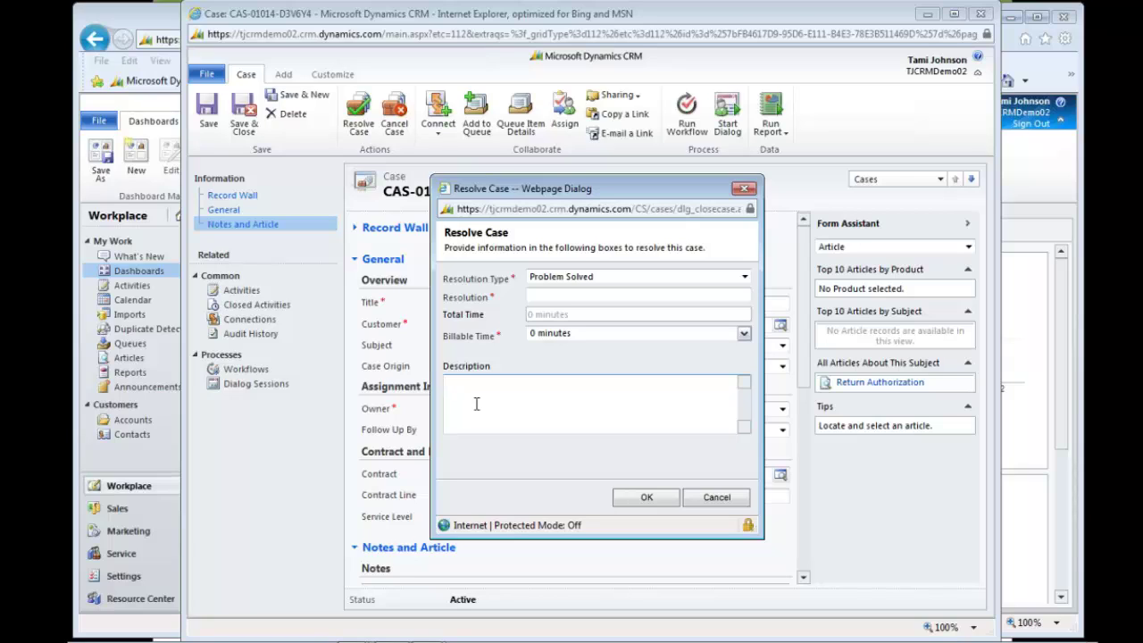
left_click(717, 497)
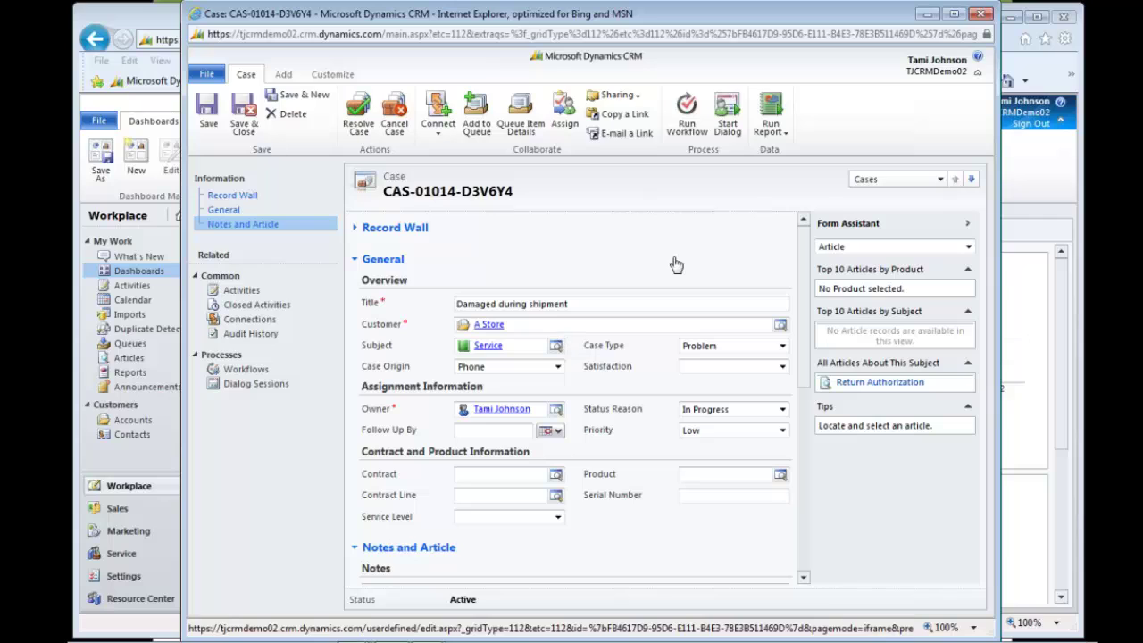
Save and close the "Damaged during shipment" case, and close the My Active Cases window.
left_click(243, 122)
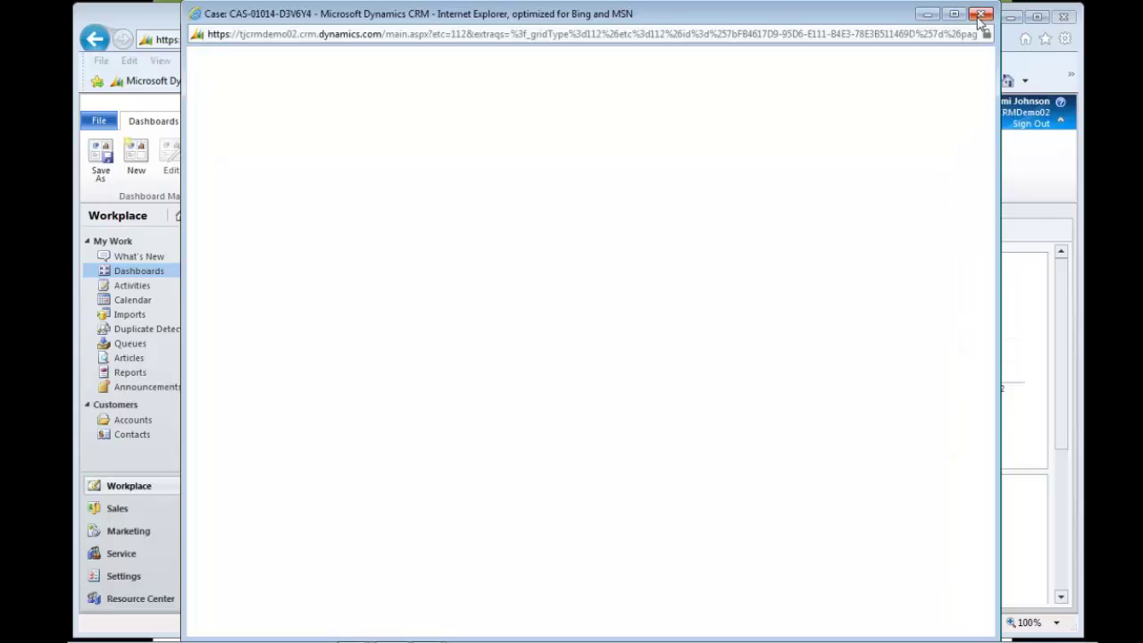
left_click(981, 96)
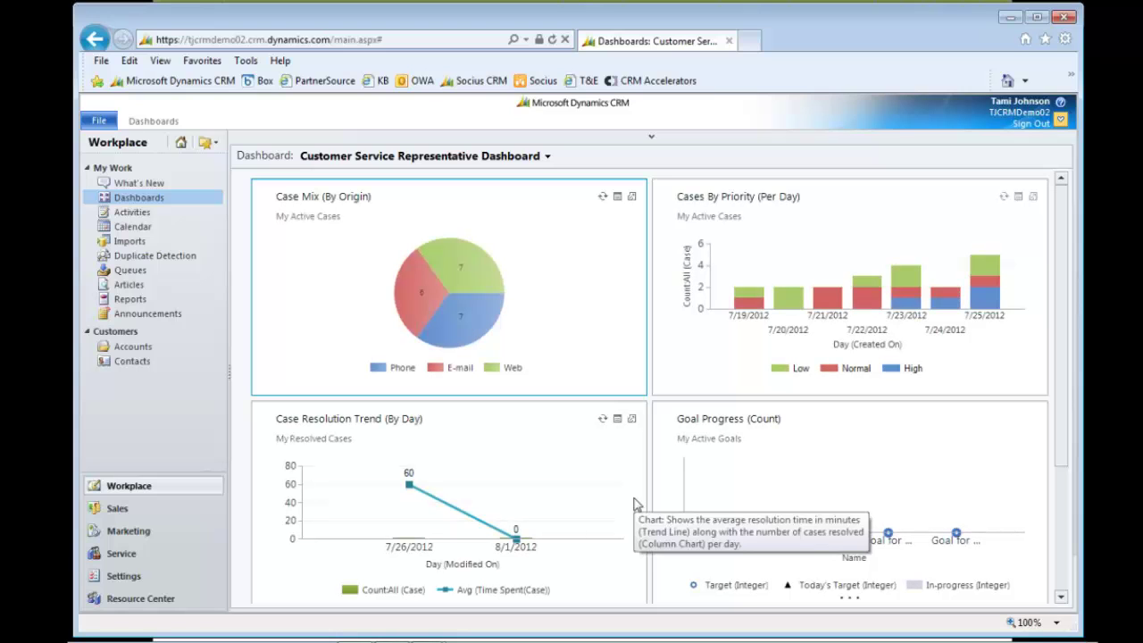
Switch to the CRM Webinar August 2012 slide show in PowerPoint.
mouse_move(355, 632)
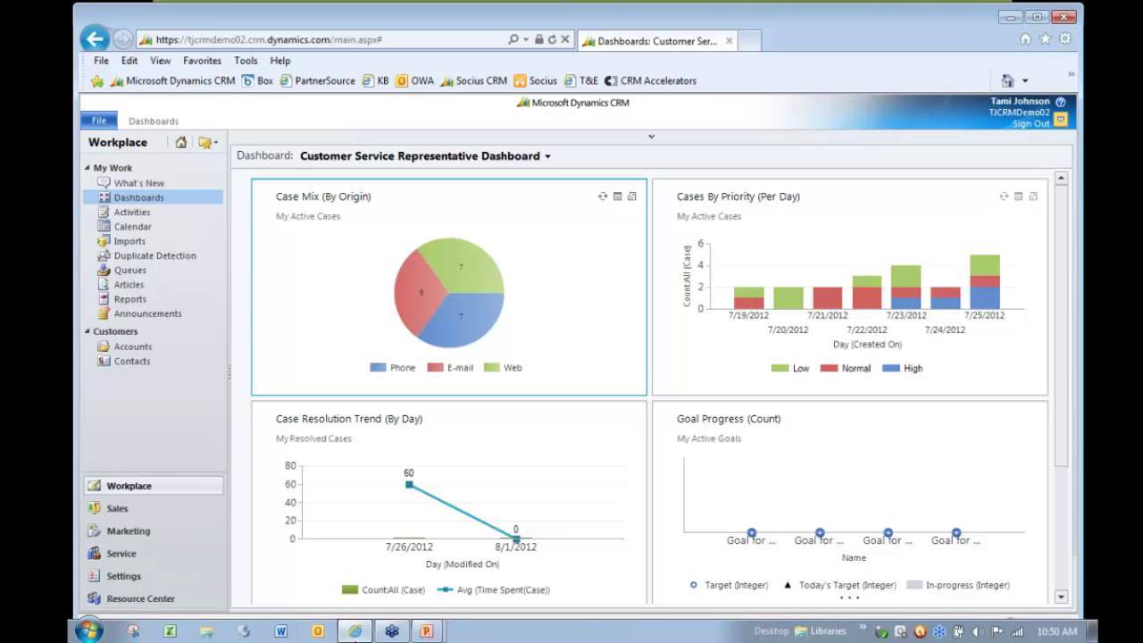
mouse_move(429, 636)
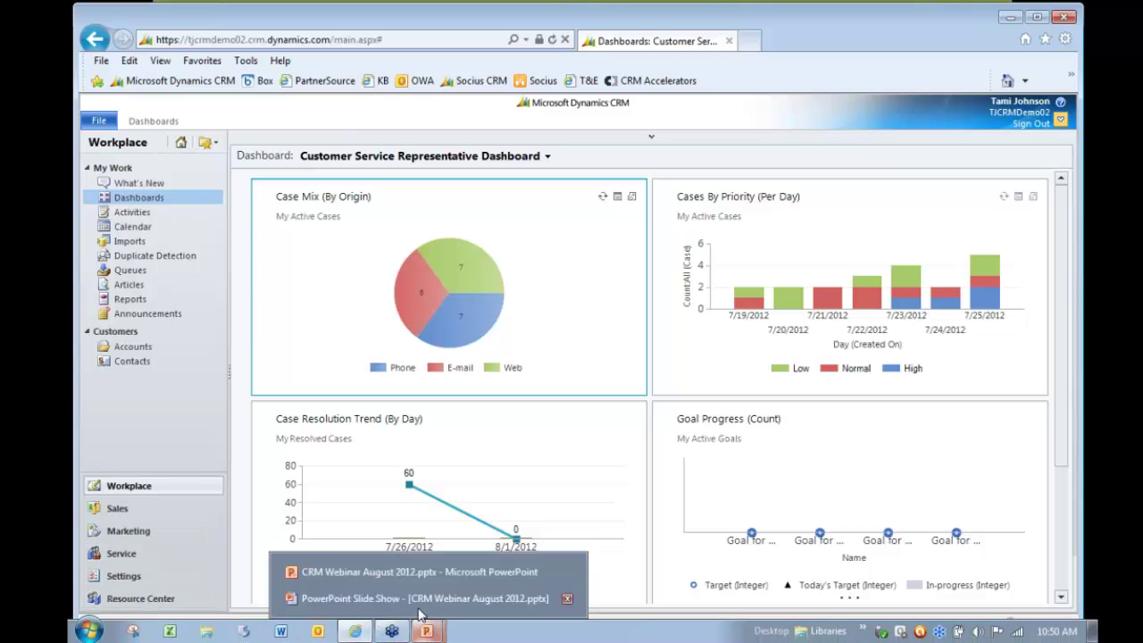